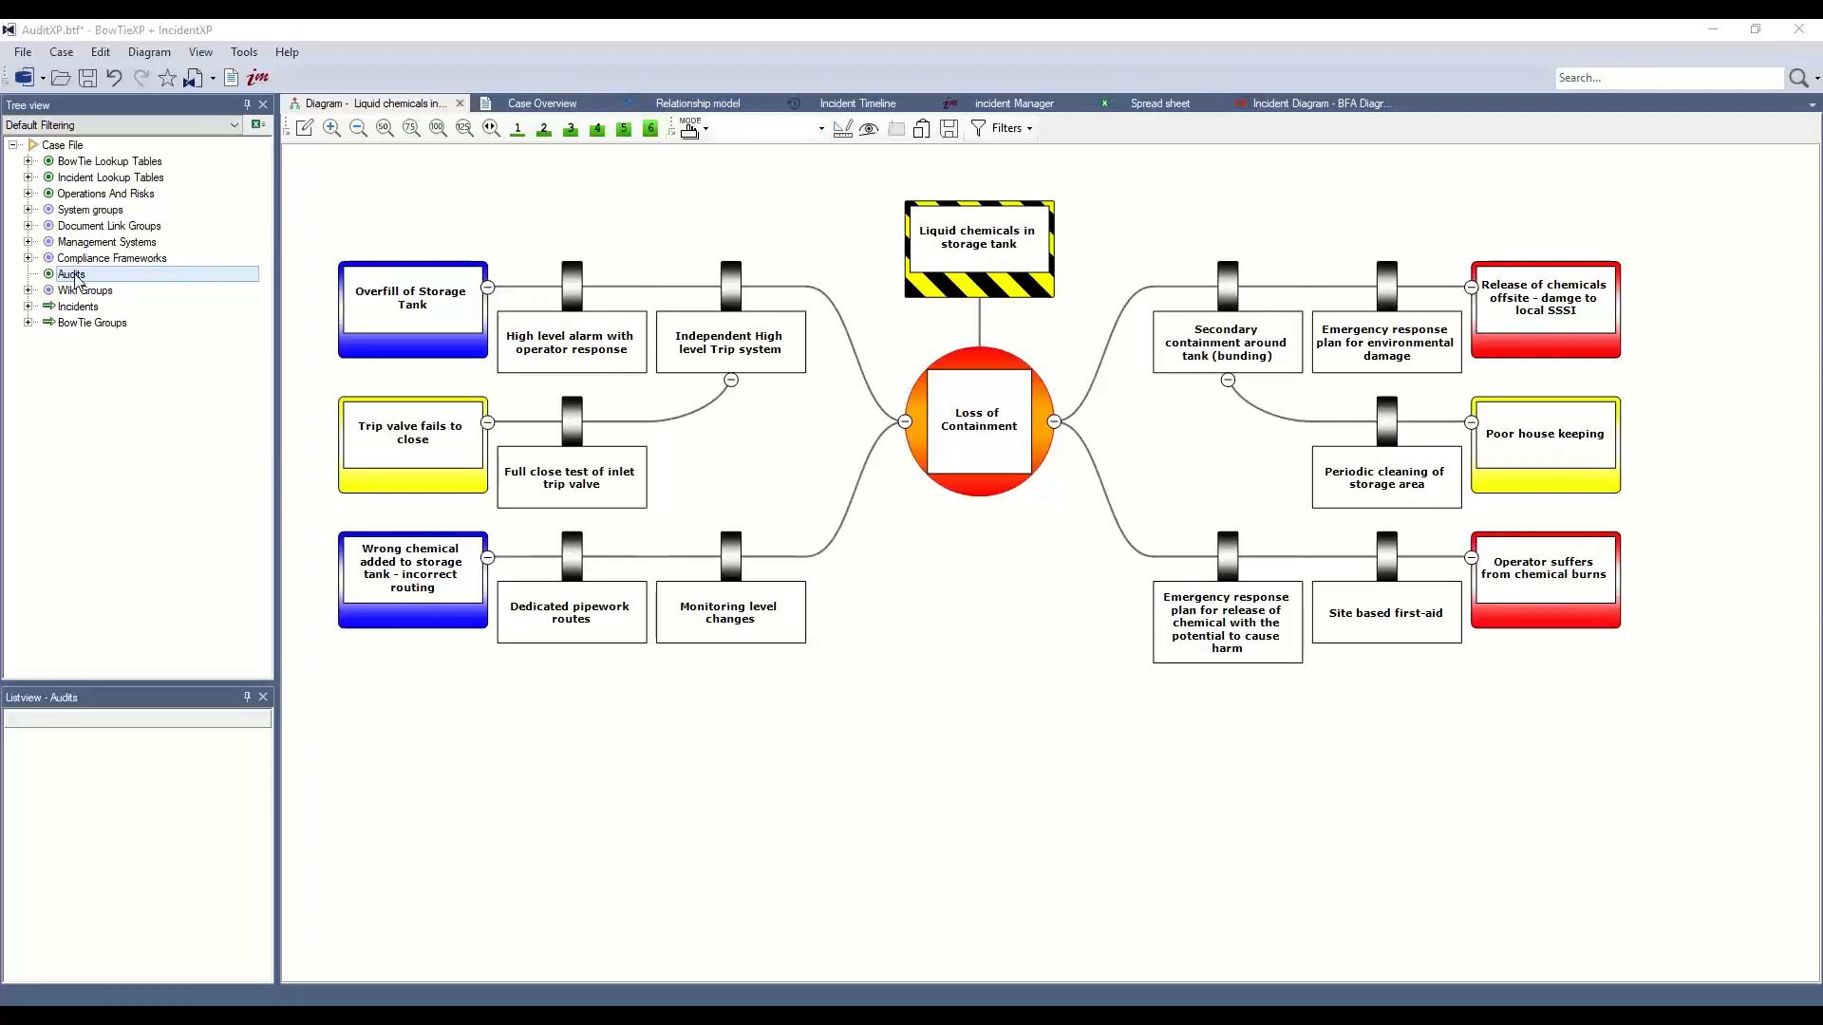
Create a new audit named TA with the description 'Test Audit' under Audits
right_click(76, 278)
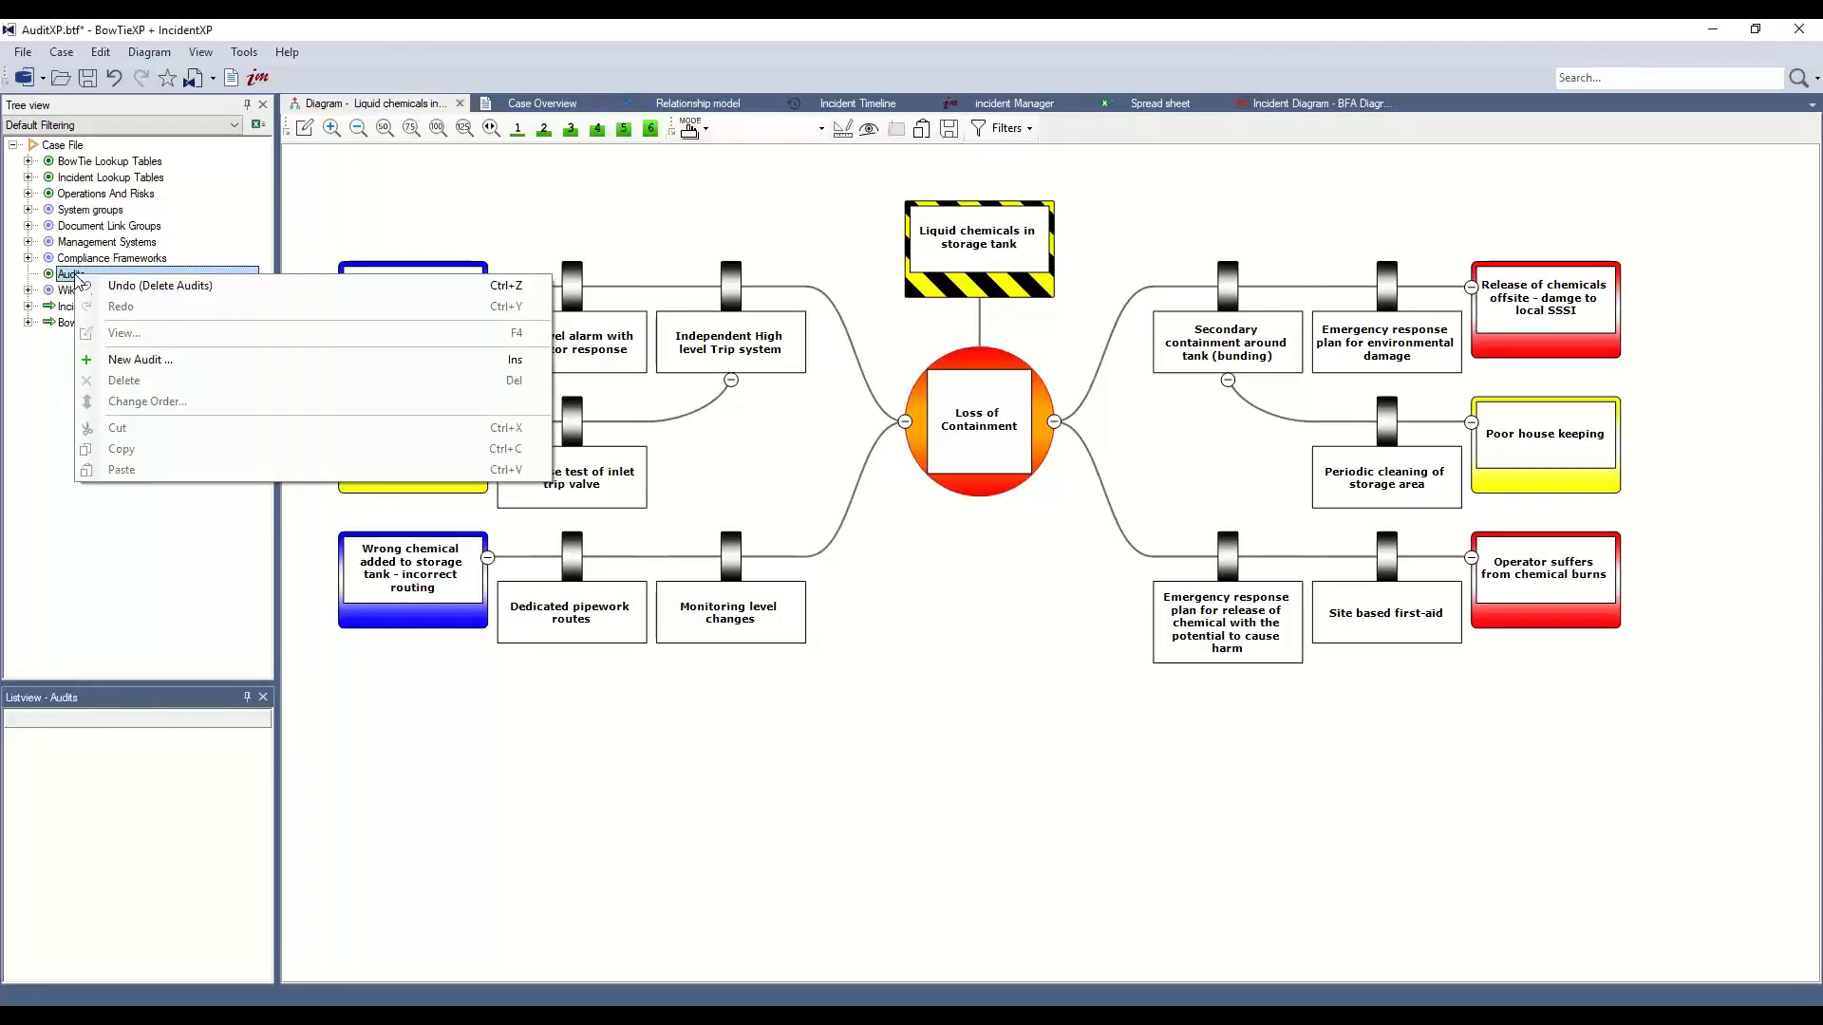
left_click(140, 361)
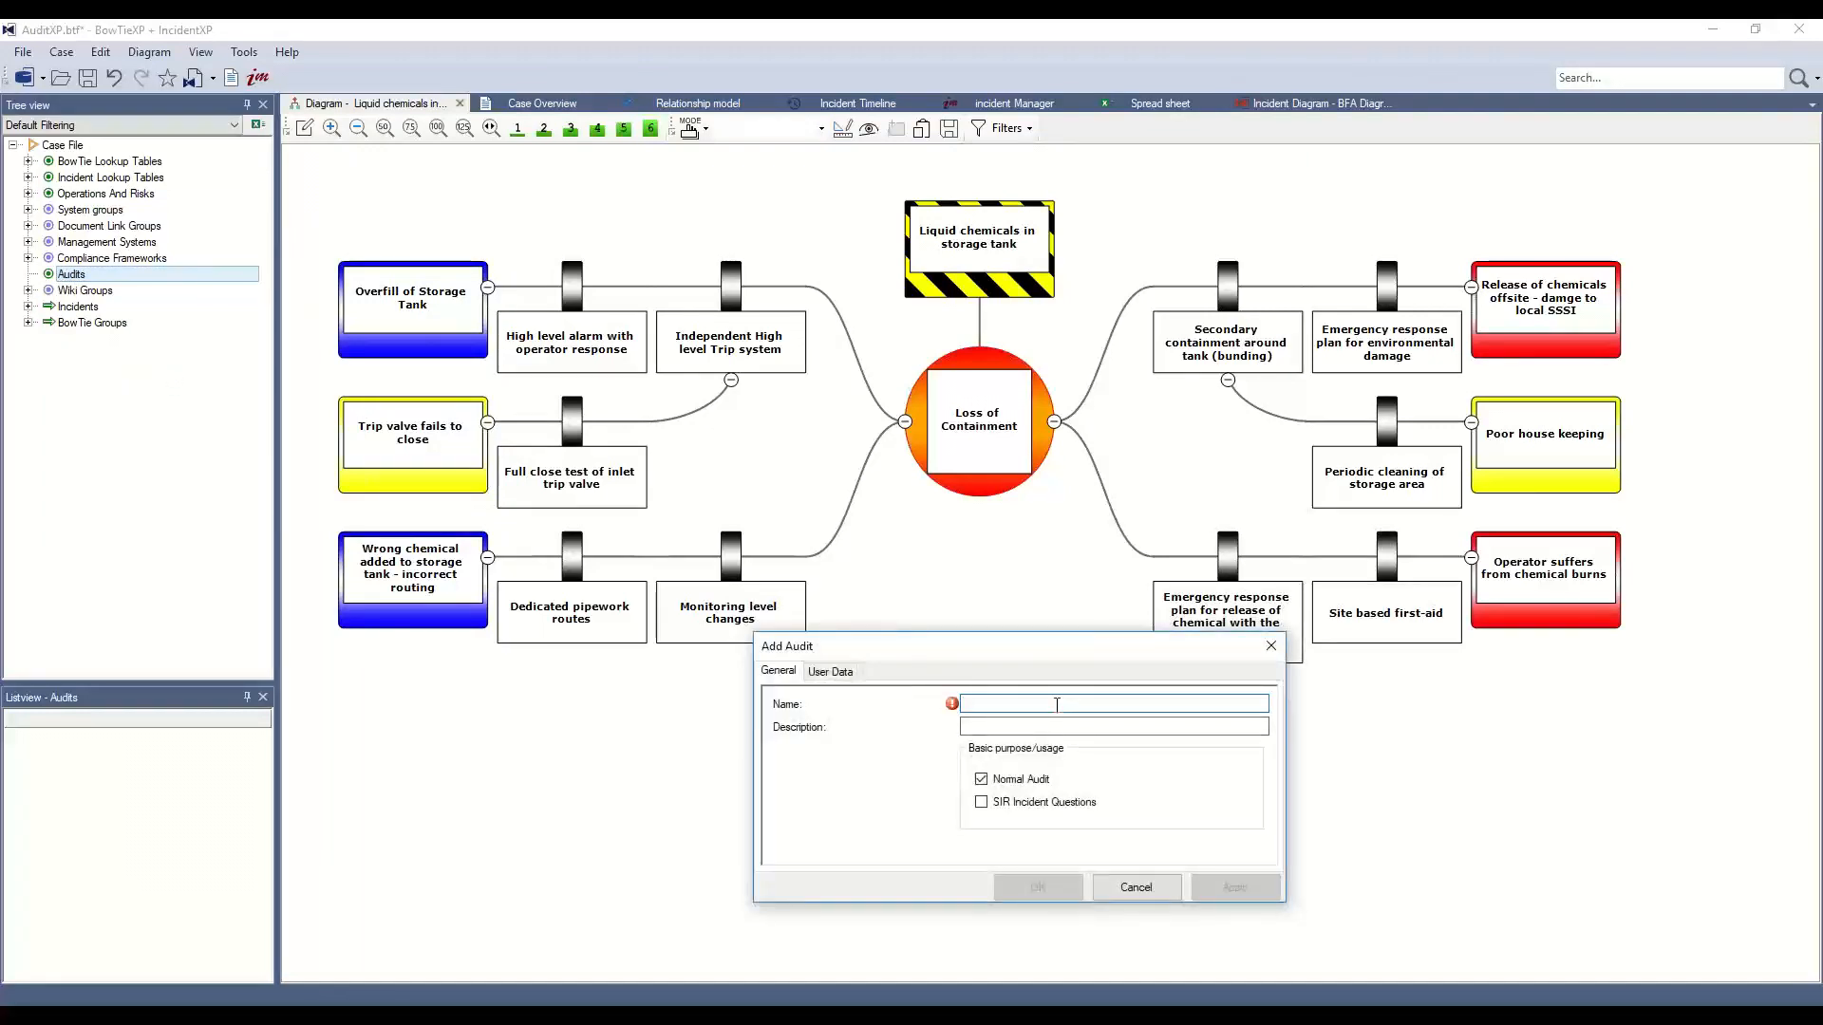
type("TA")
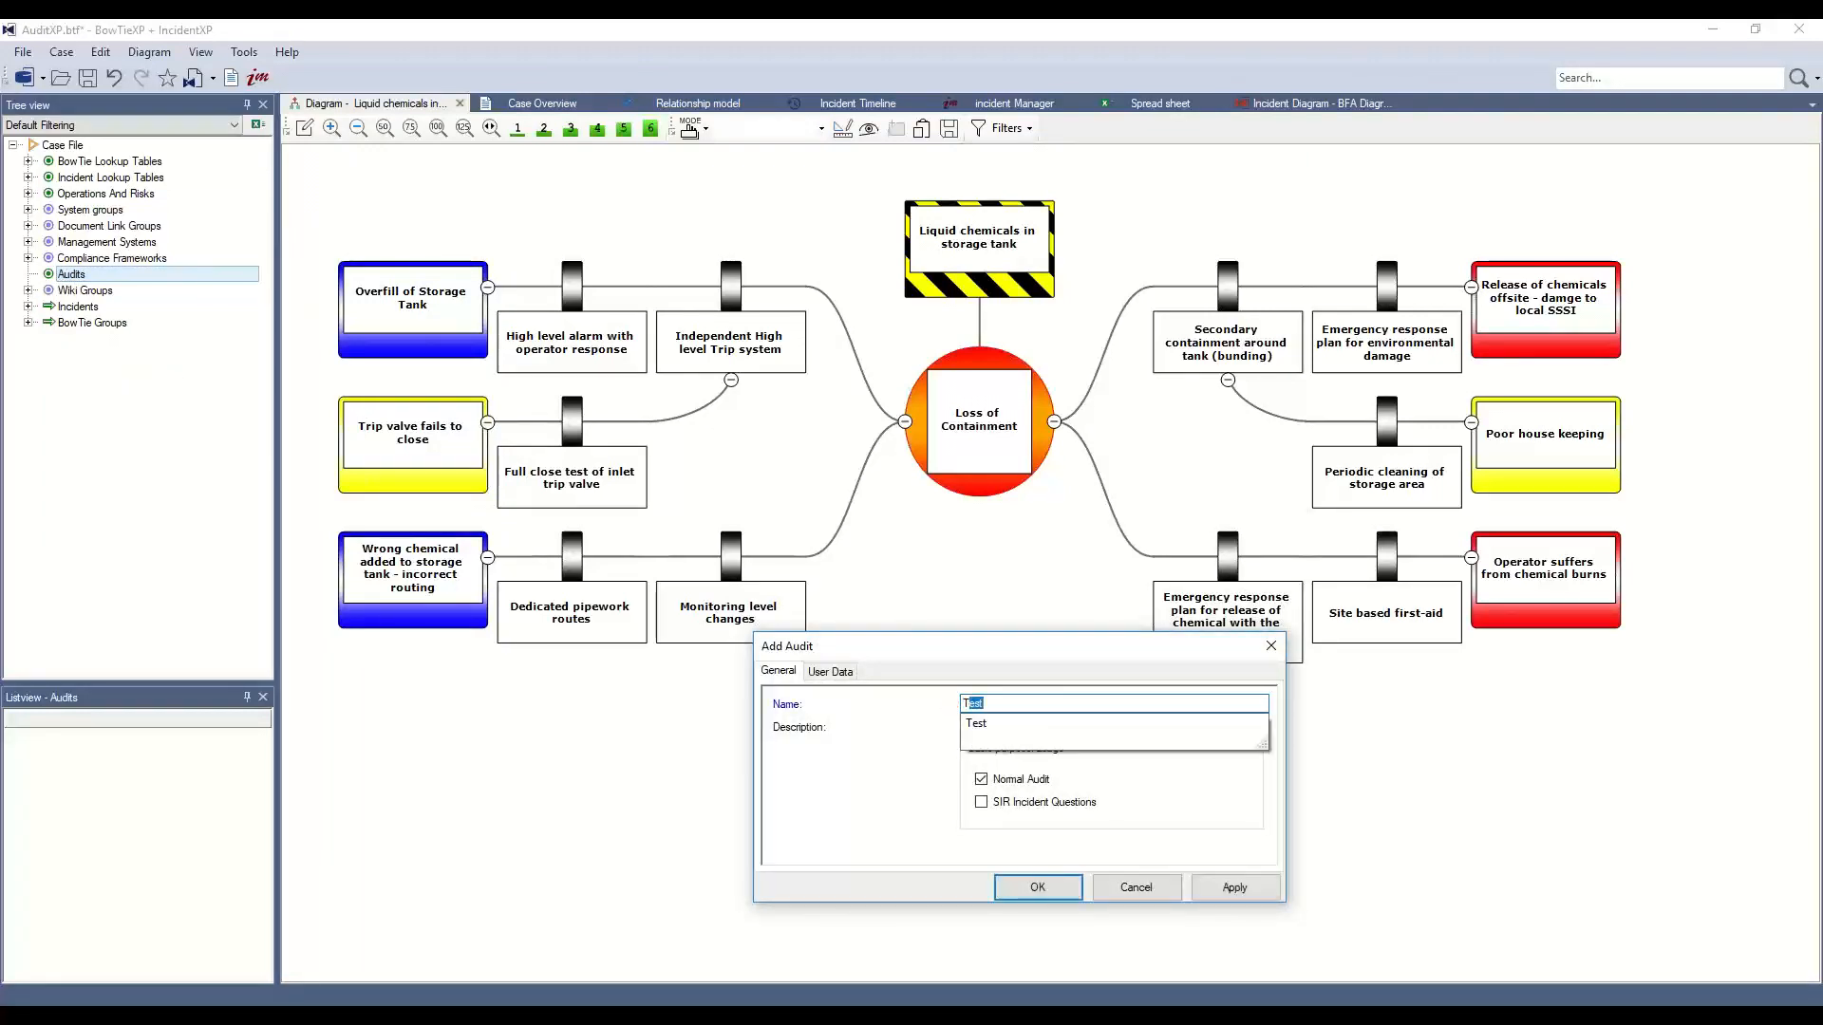
type("Test Audit")
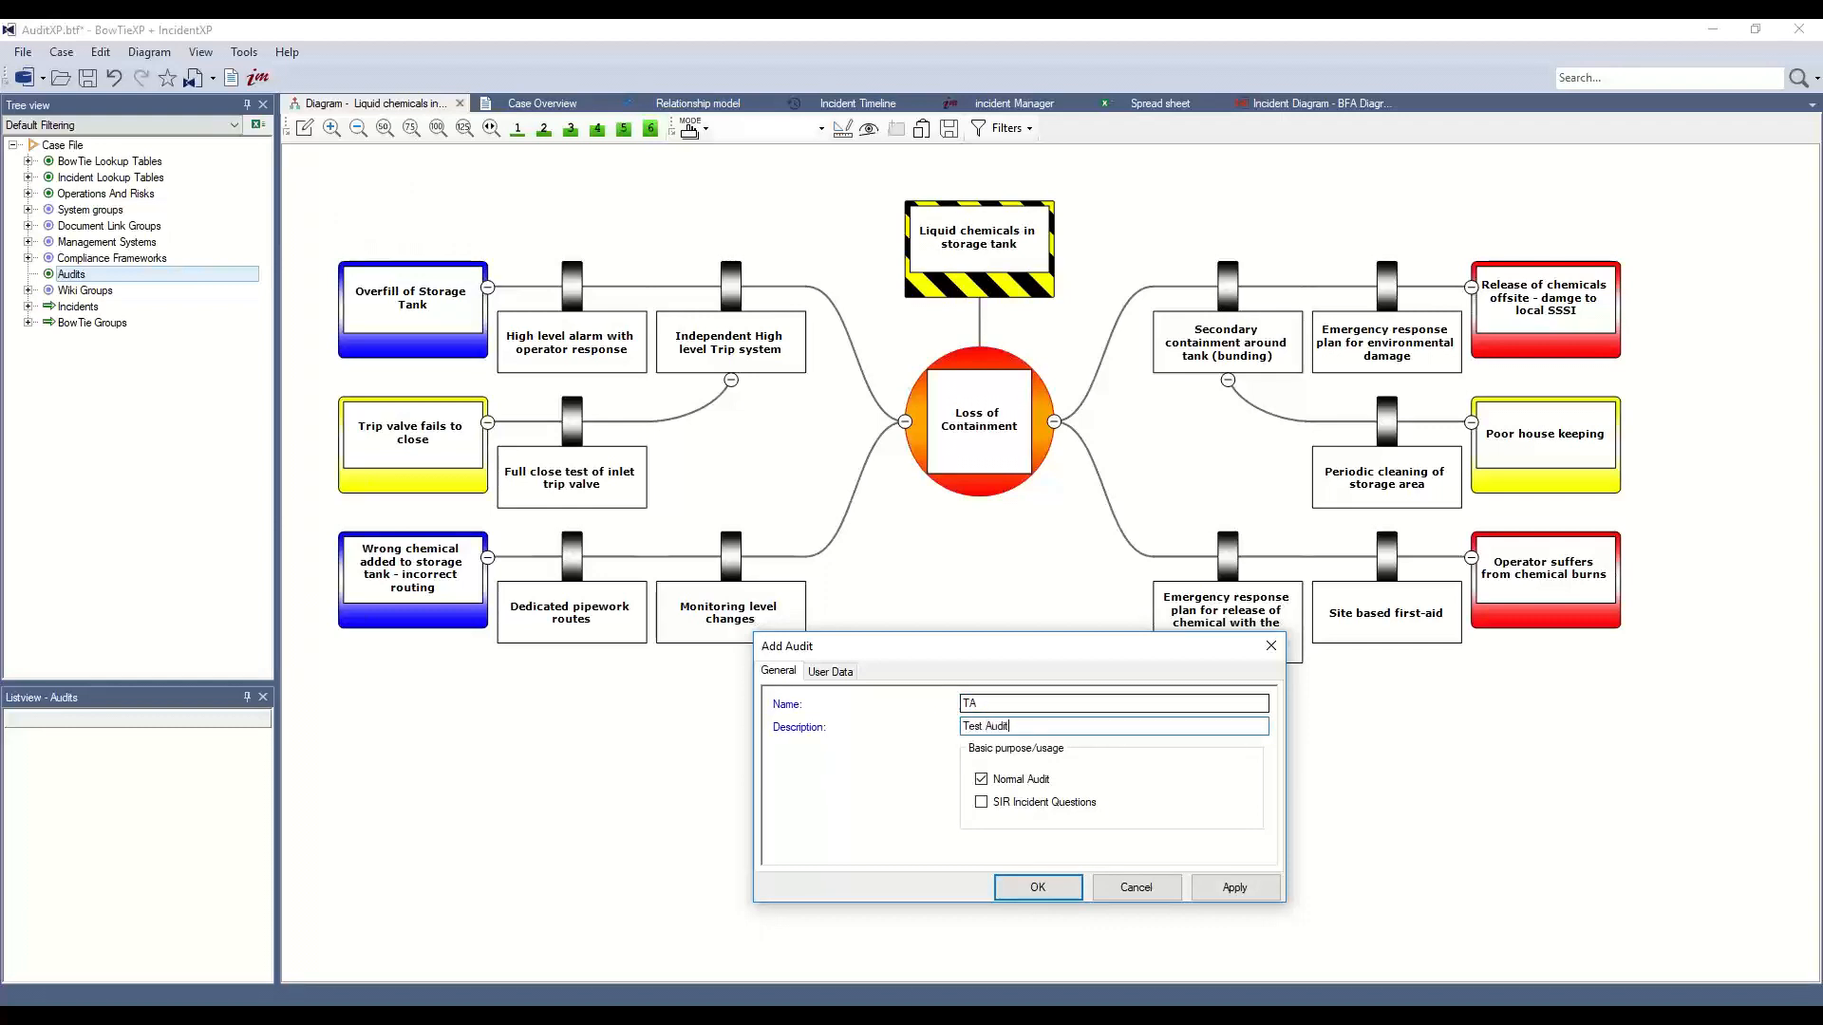
left_click(1017, 891)
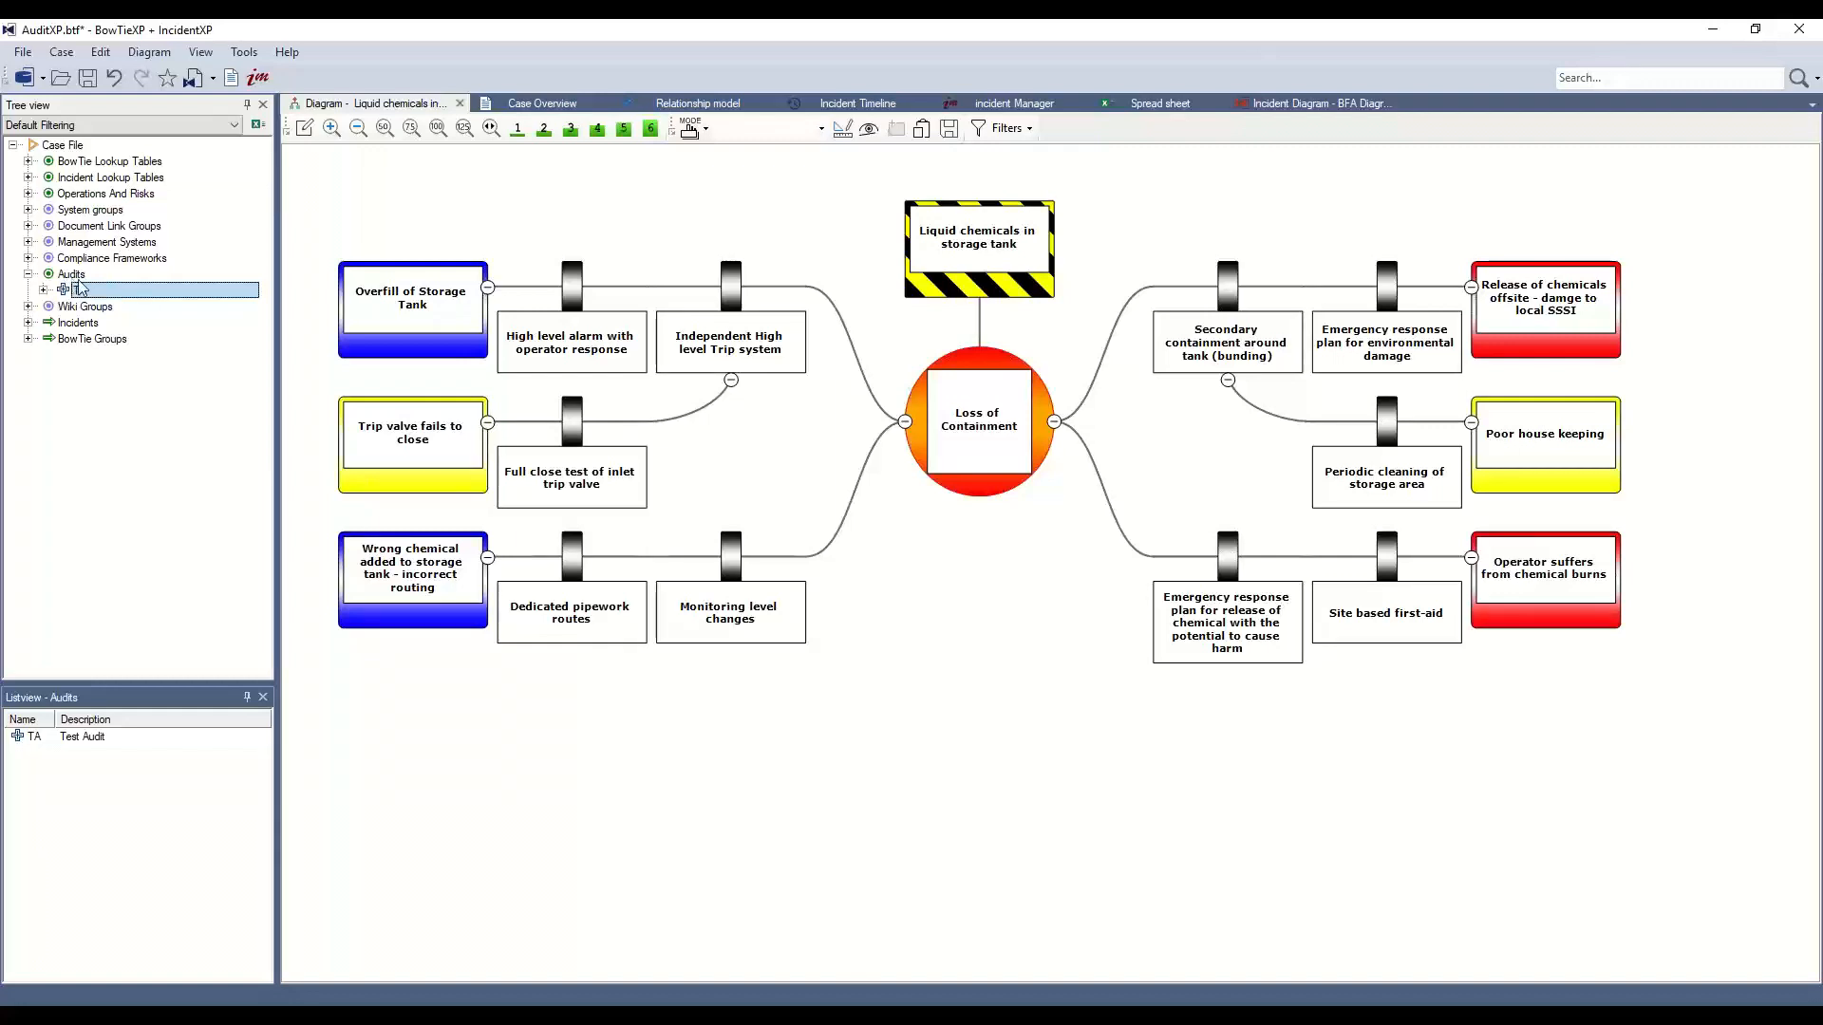
Expand the TA audit, look at its Surveys, then return to its empty Questions list
left_click(43, 291)
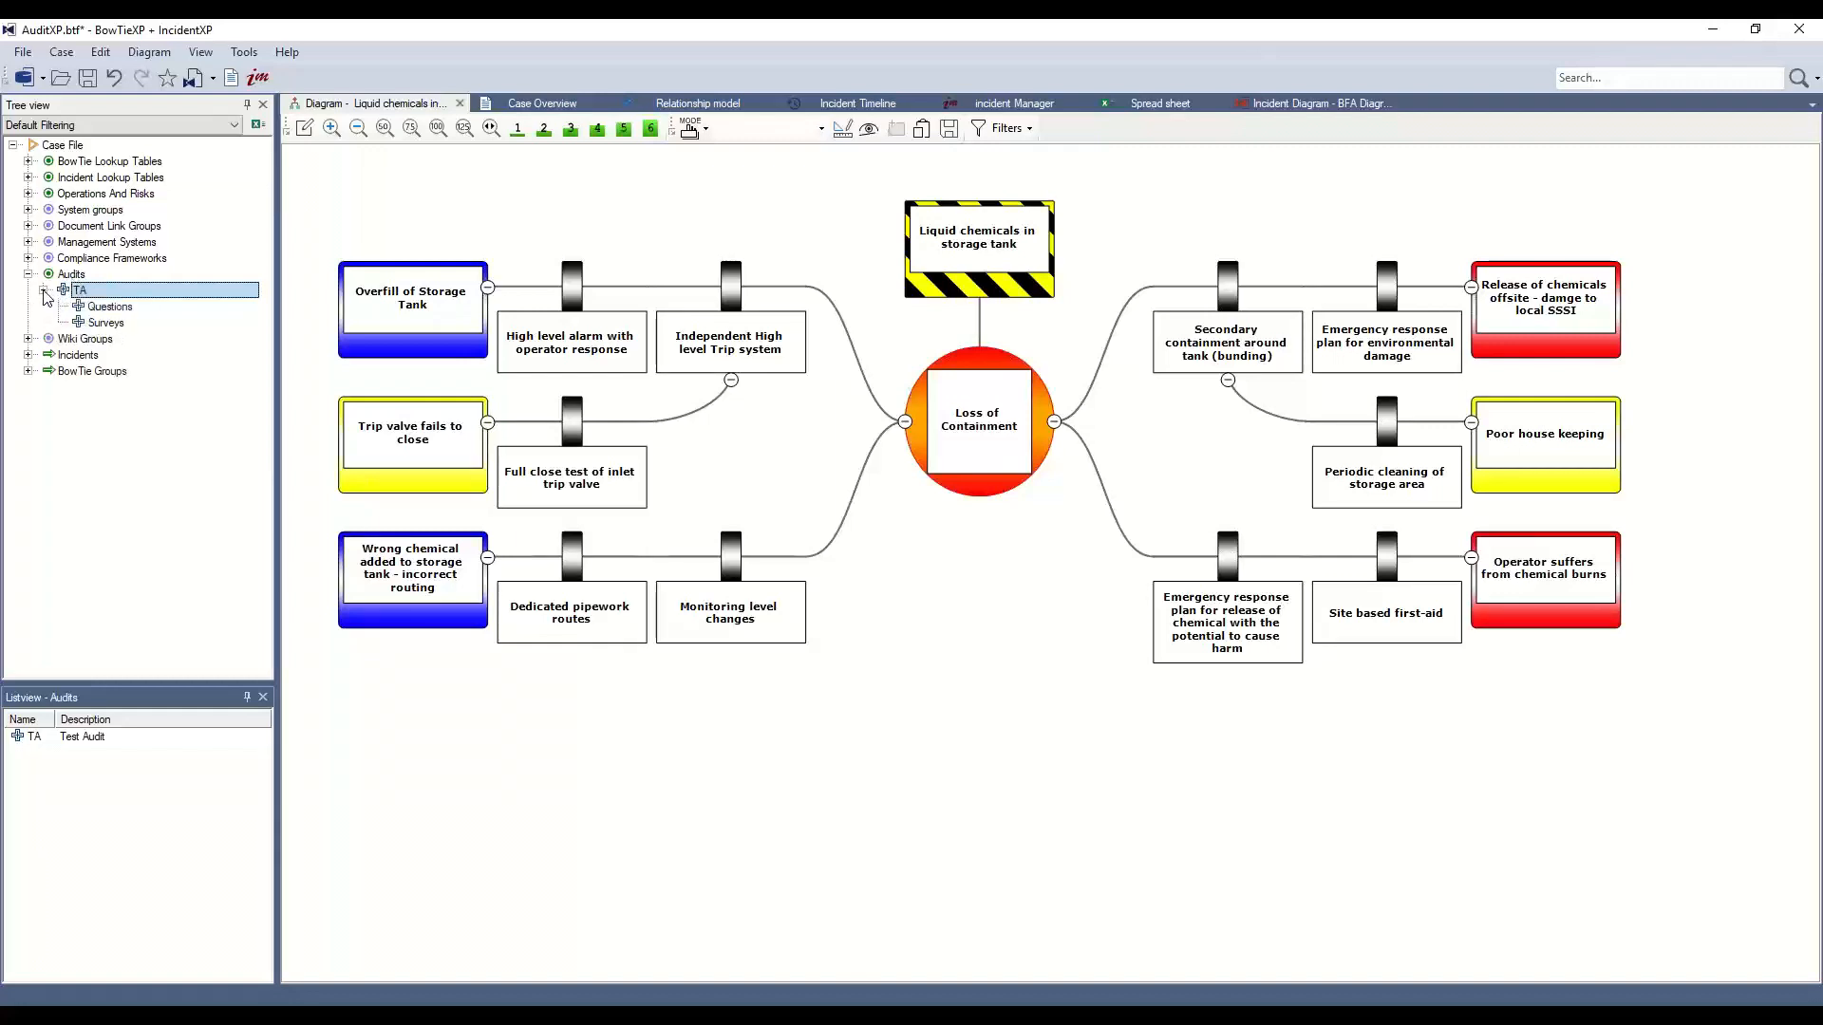
left_click(112, 308)
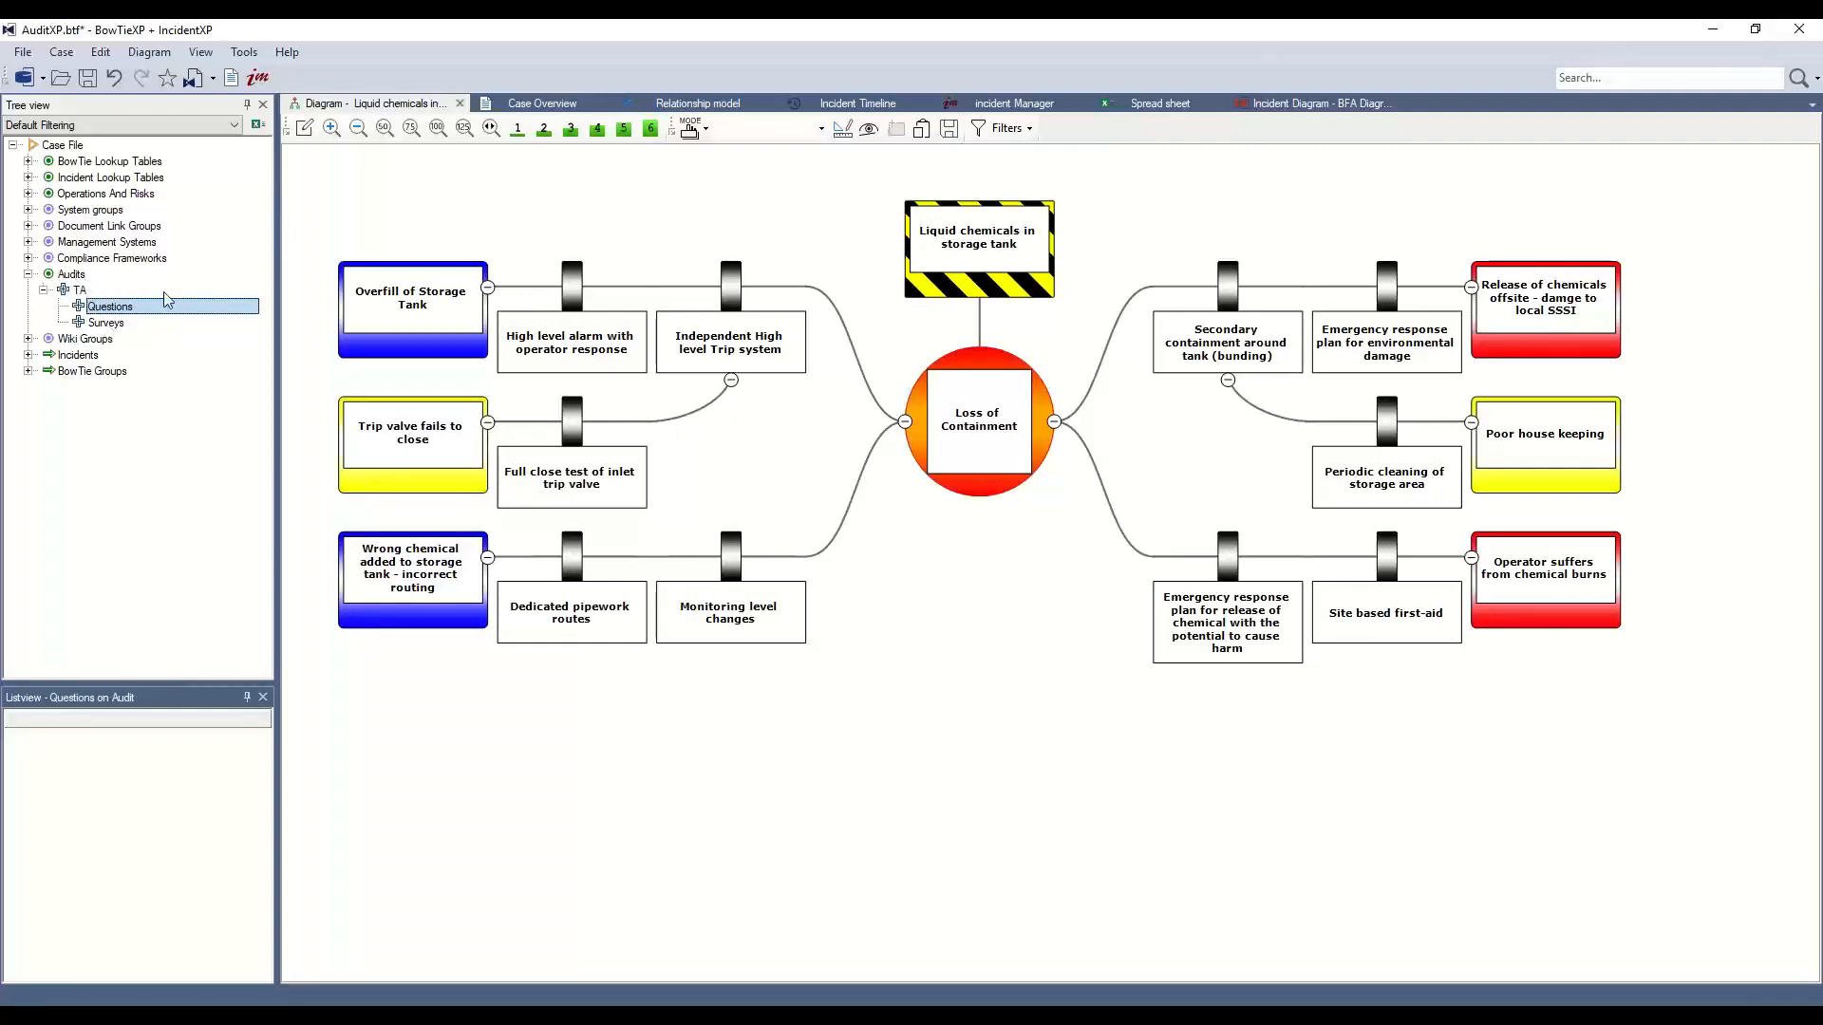
left_click(117, 325)
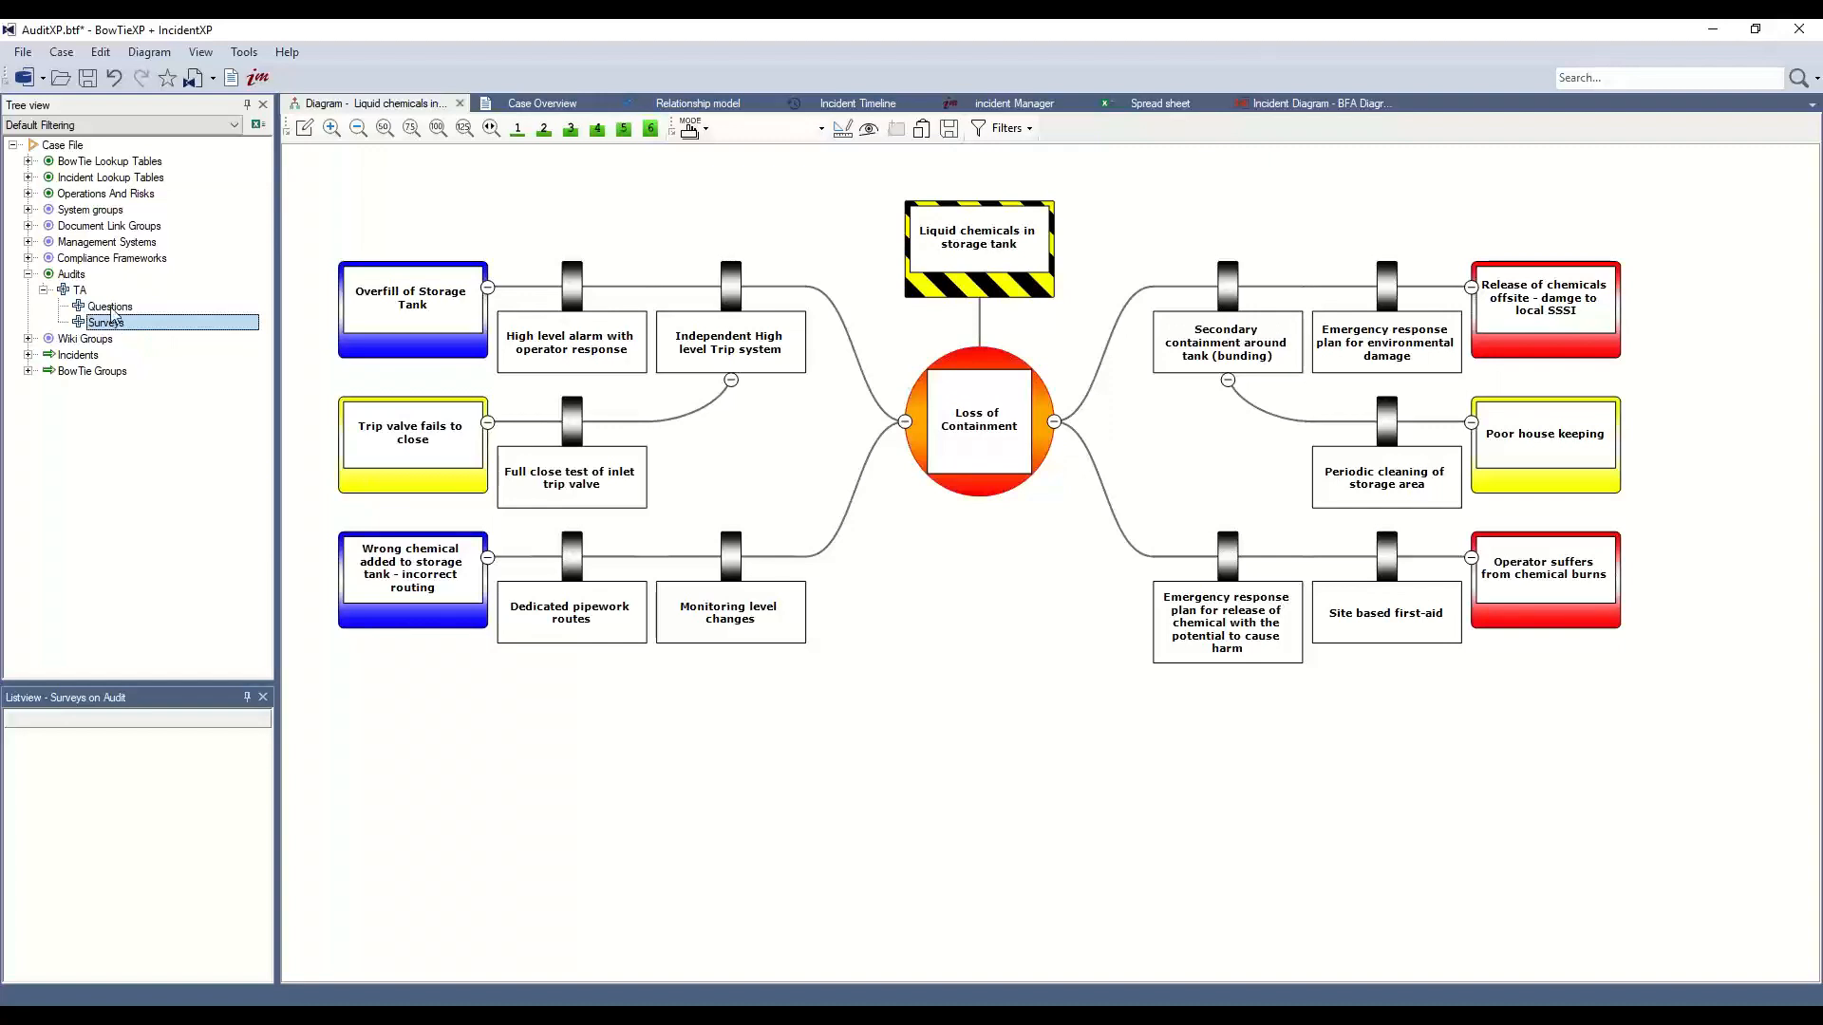
left_click(111, 310)
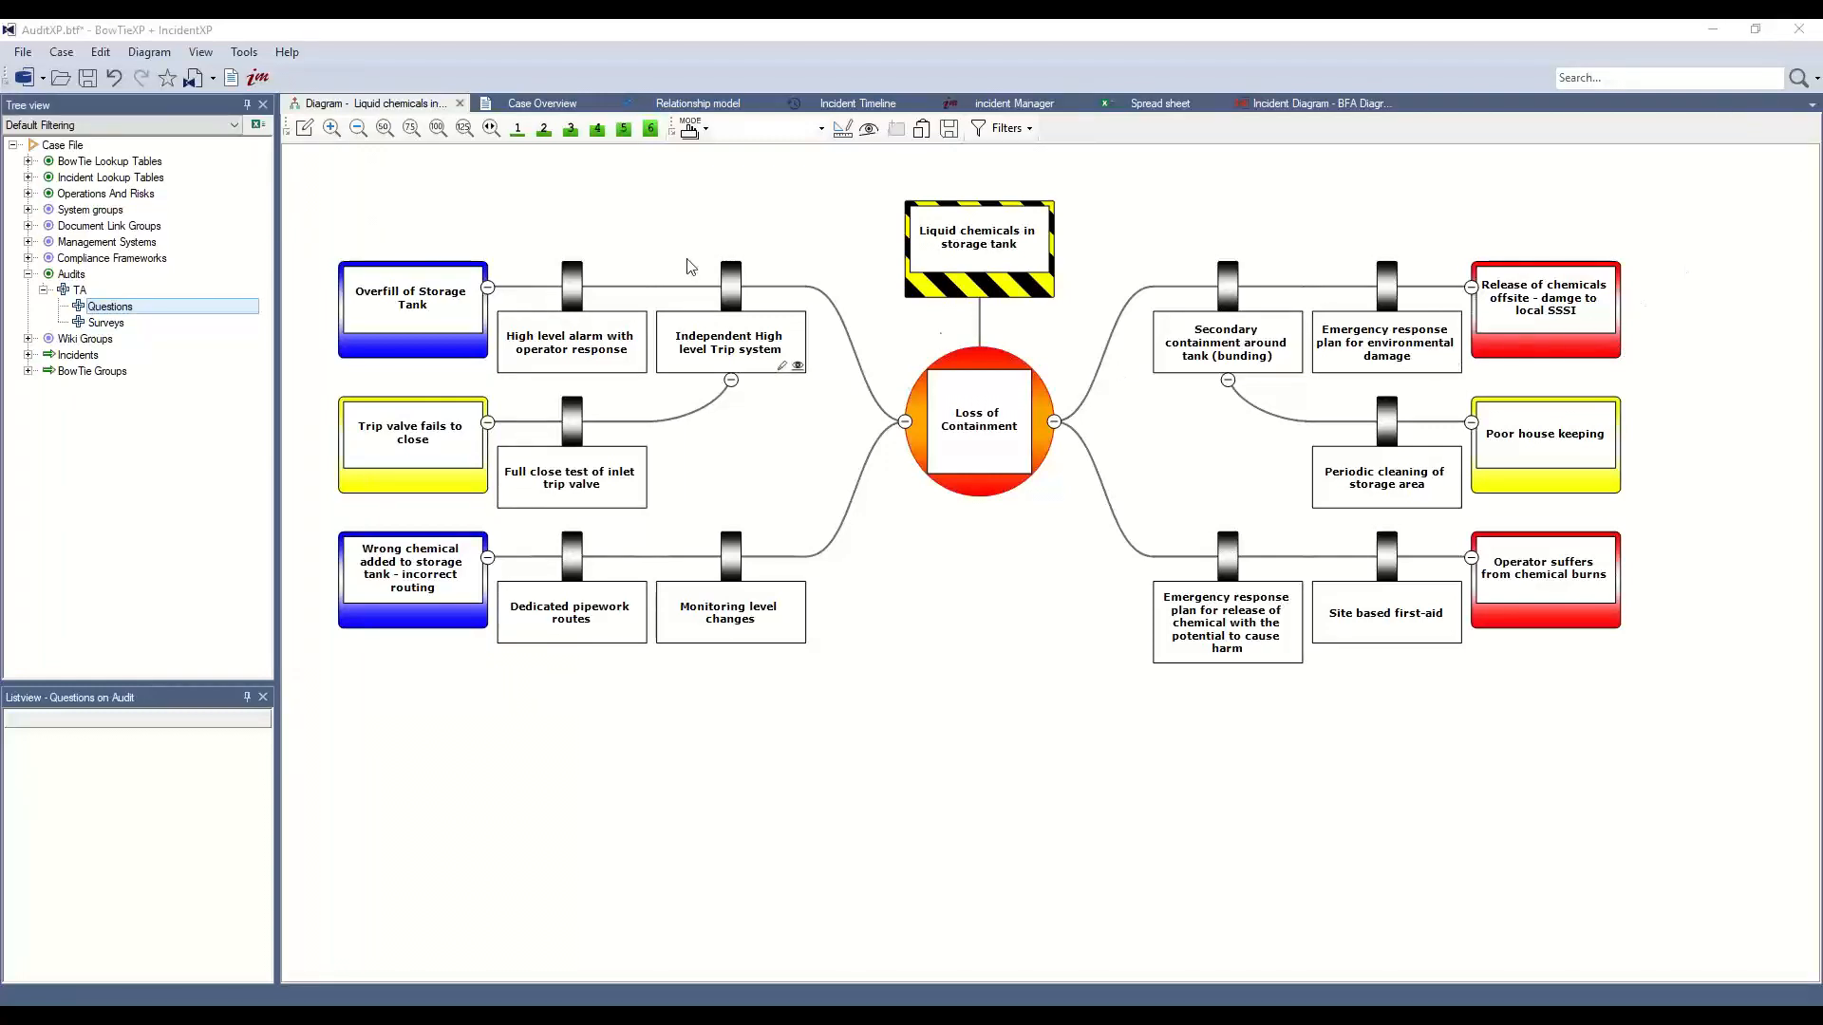
Start a new TA audit question with code 1.1
right_click(120, 311)
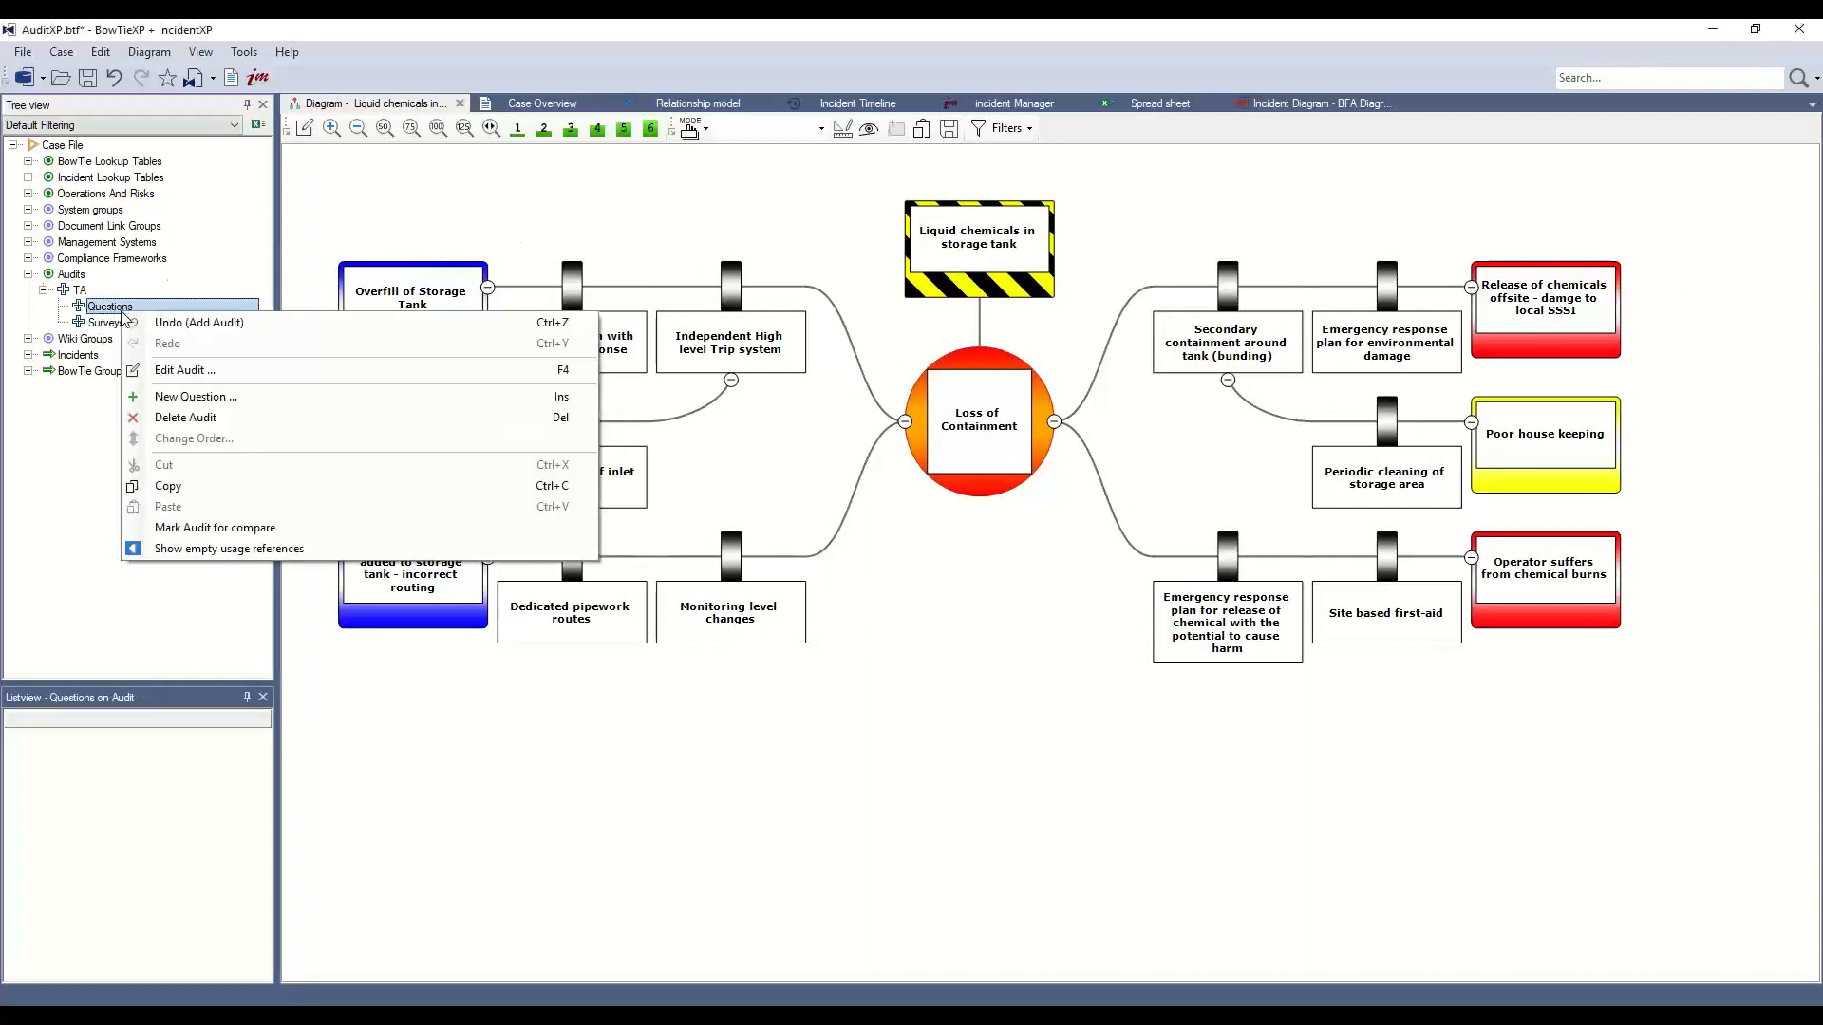
left_click(211, 405)
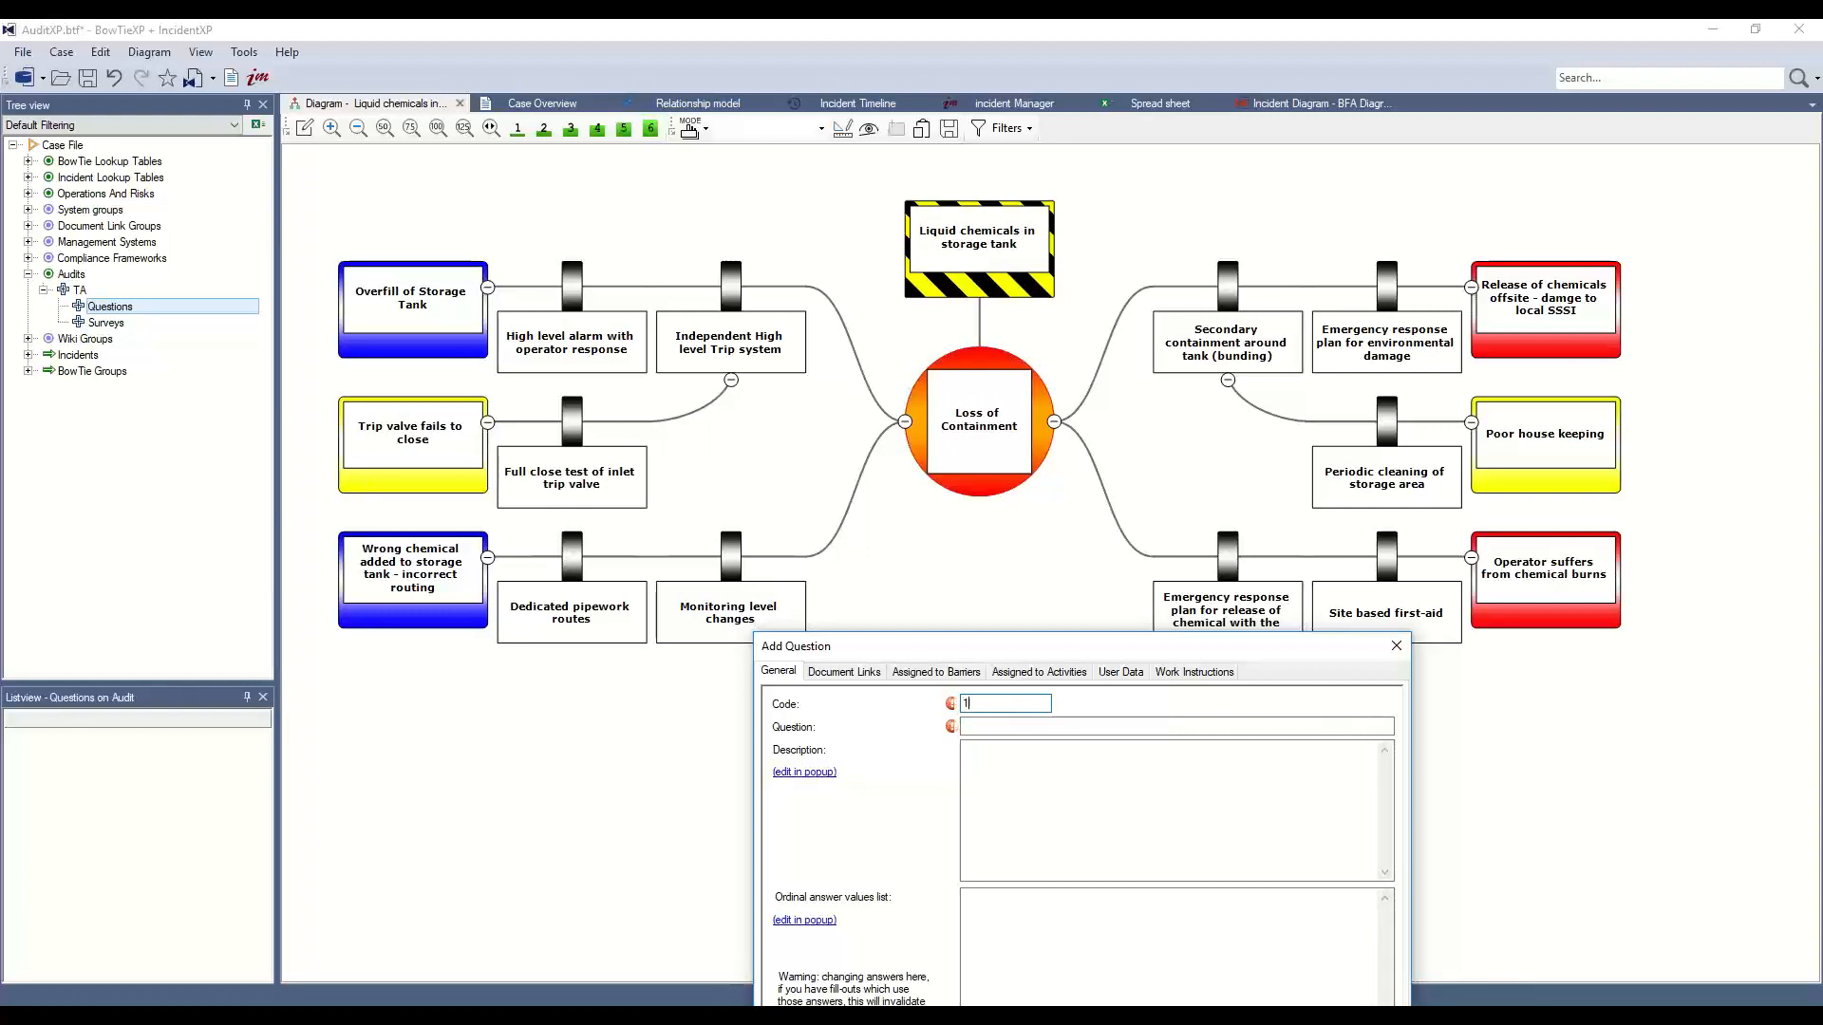
type("1.1")
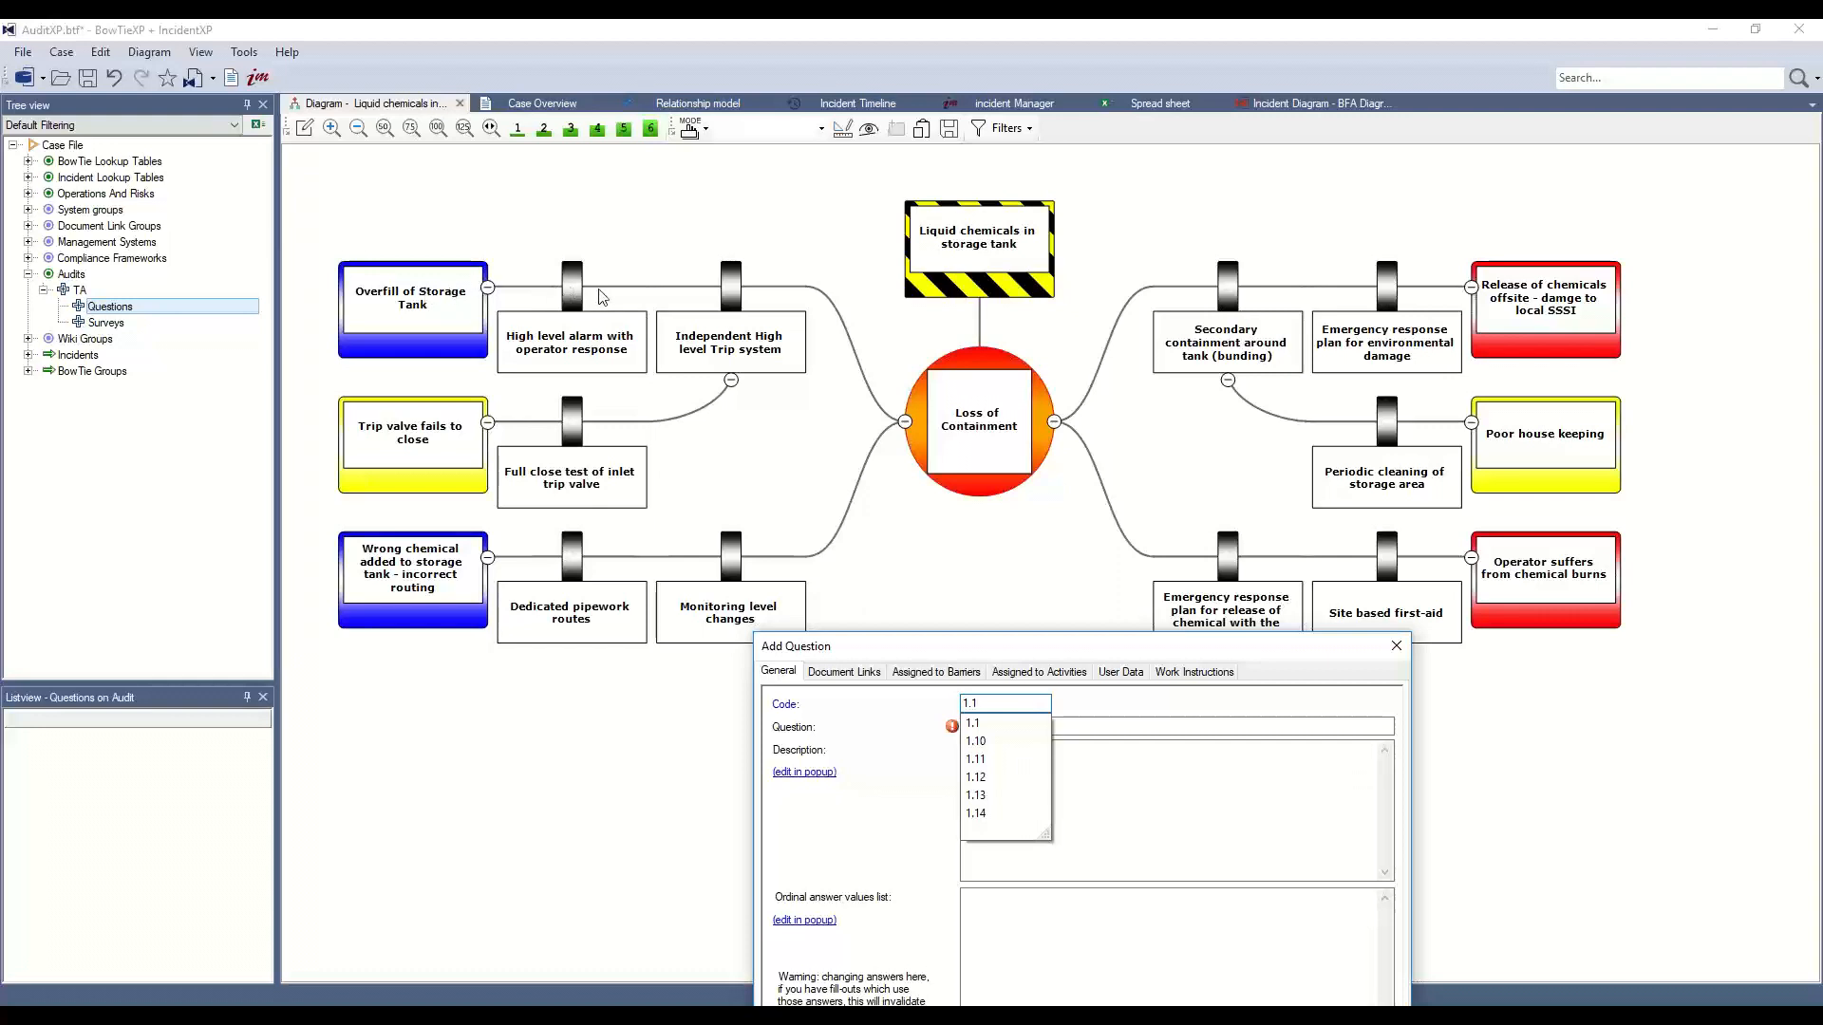
left_click(889, 835)
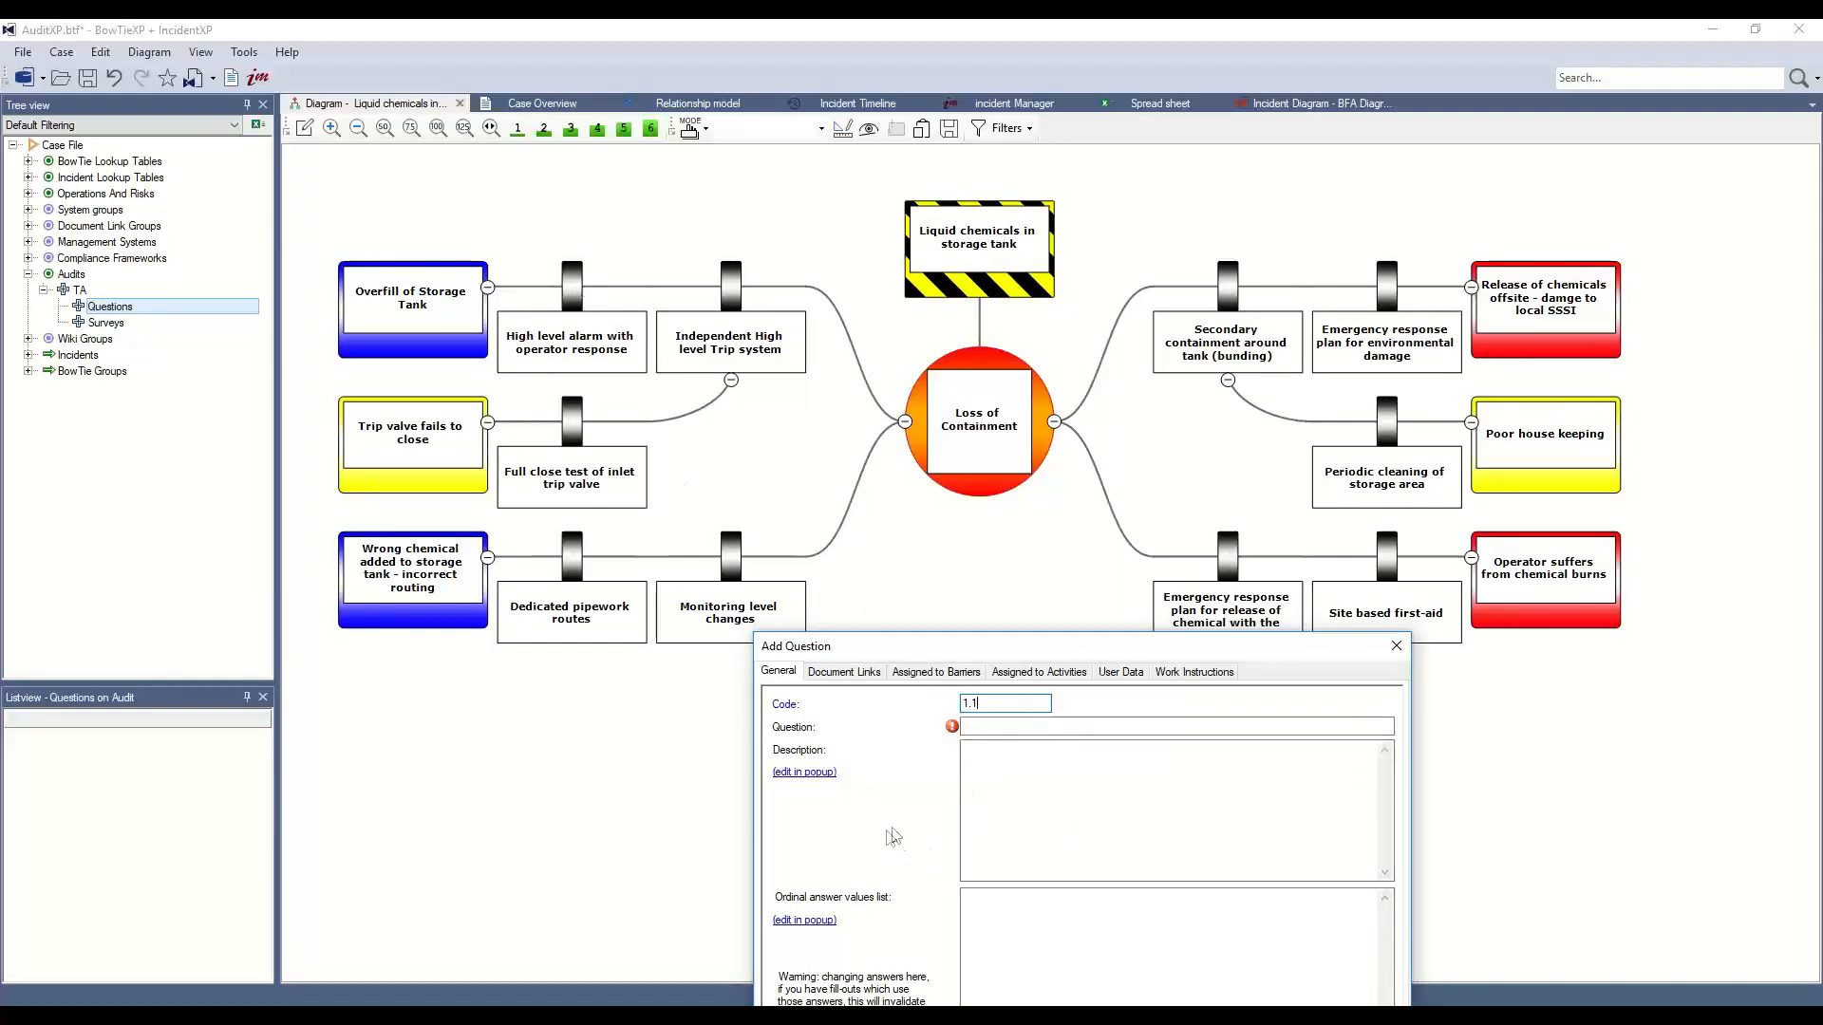
left_click(999, 728)
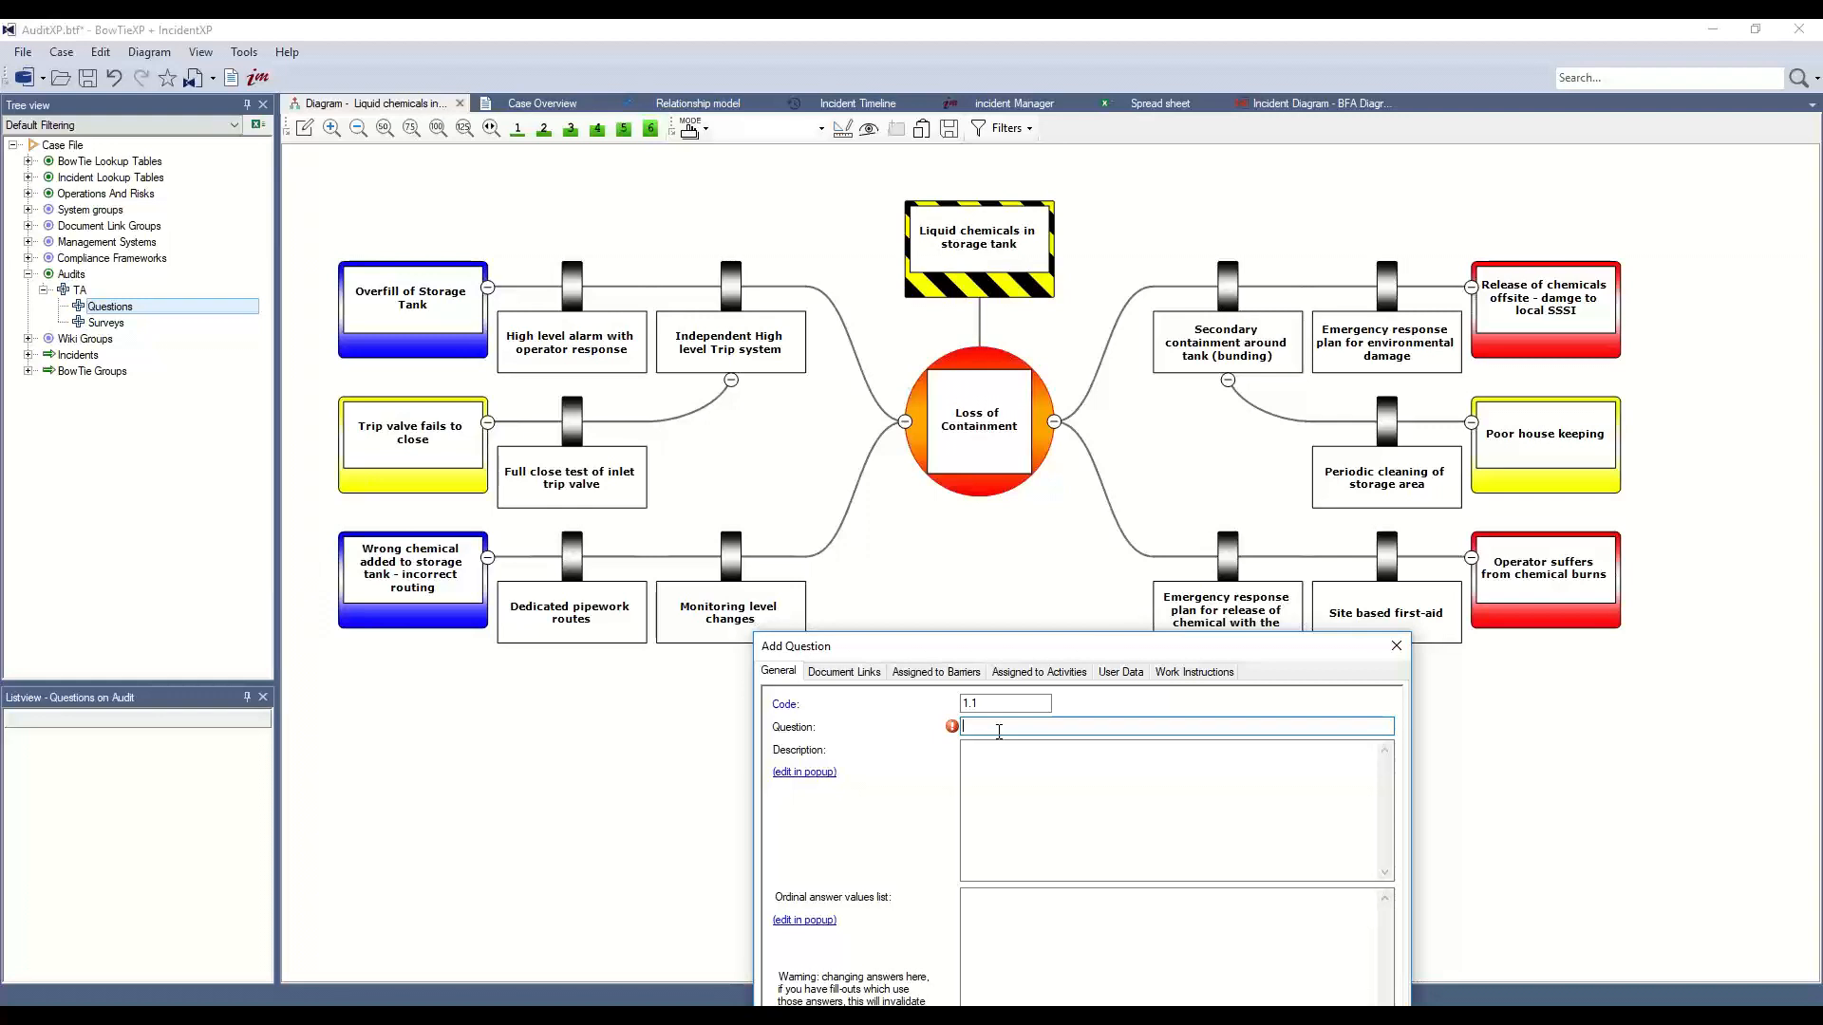
Enter the text 'Is the high level alarm maintained within the last 2 weeks?' with answers Yes and No
left_click_drag(1021, 636, 1108, 249)
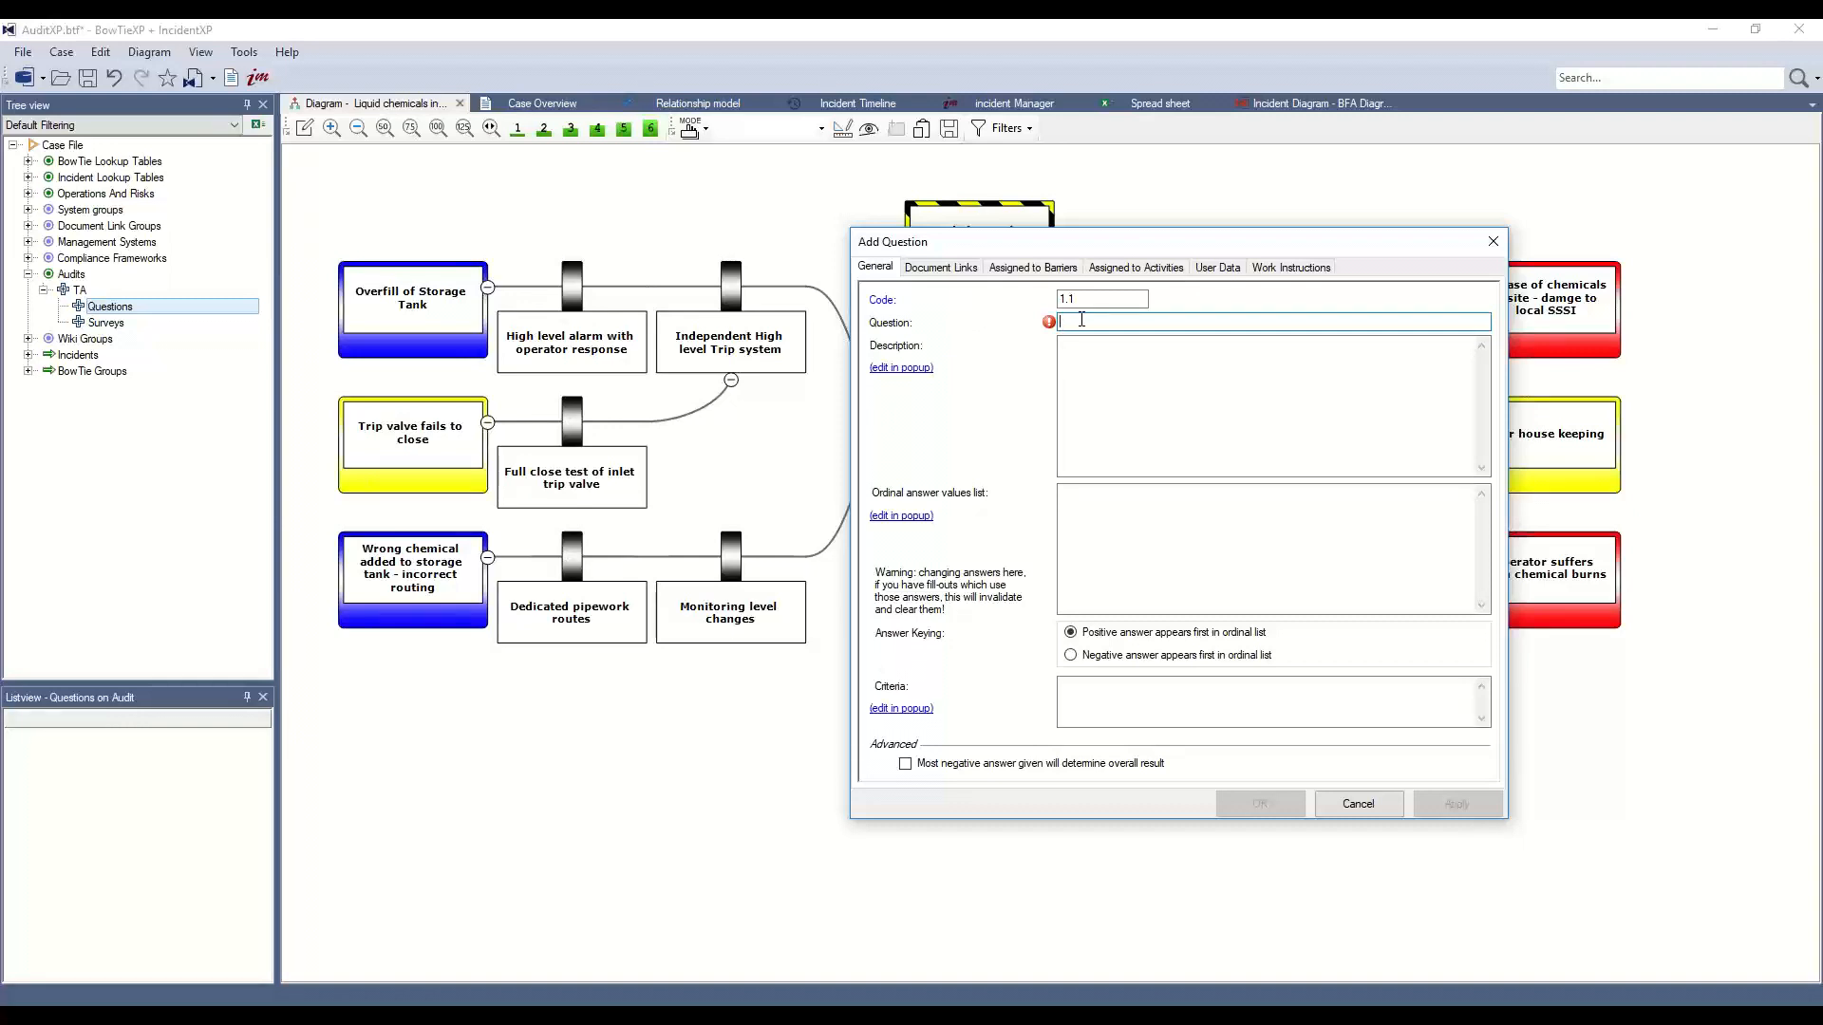
type("Is the high level alarm ")
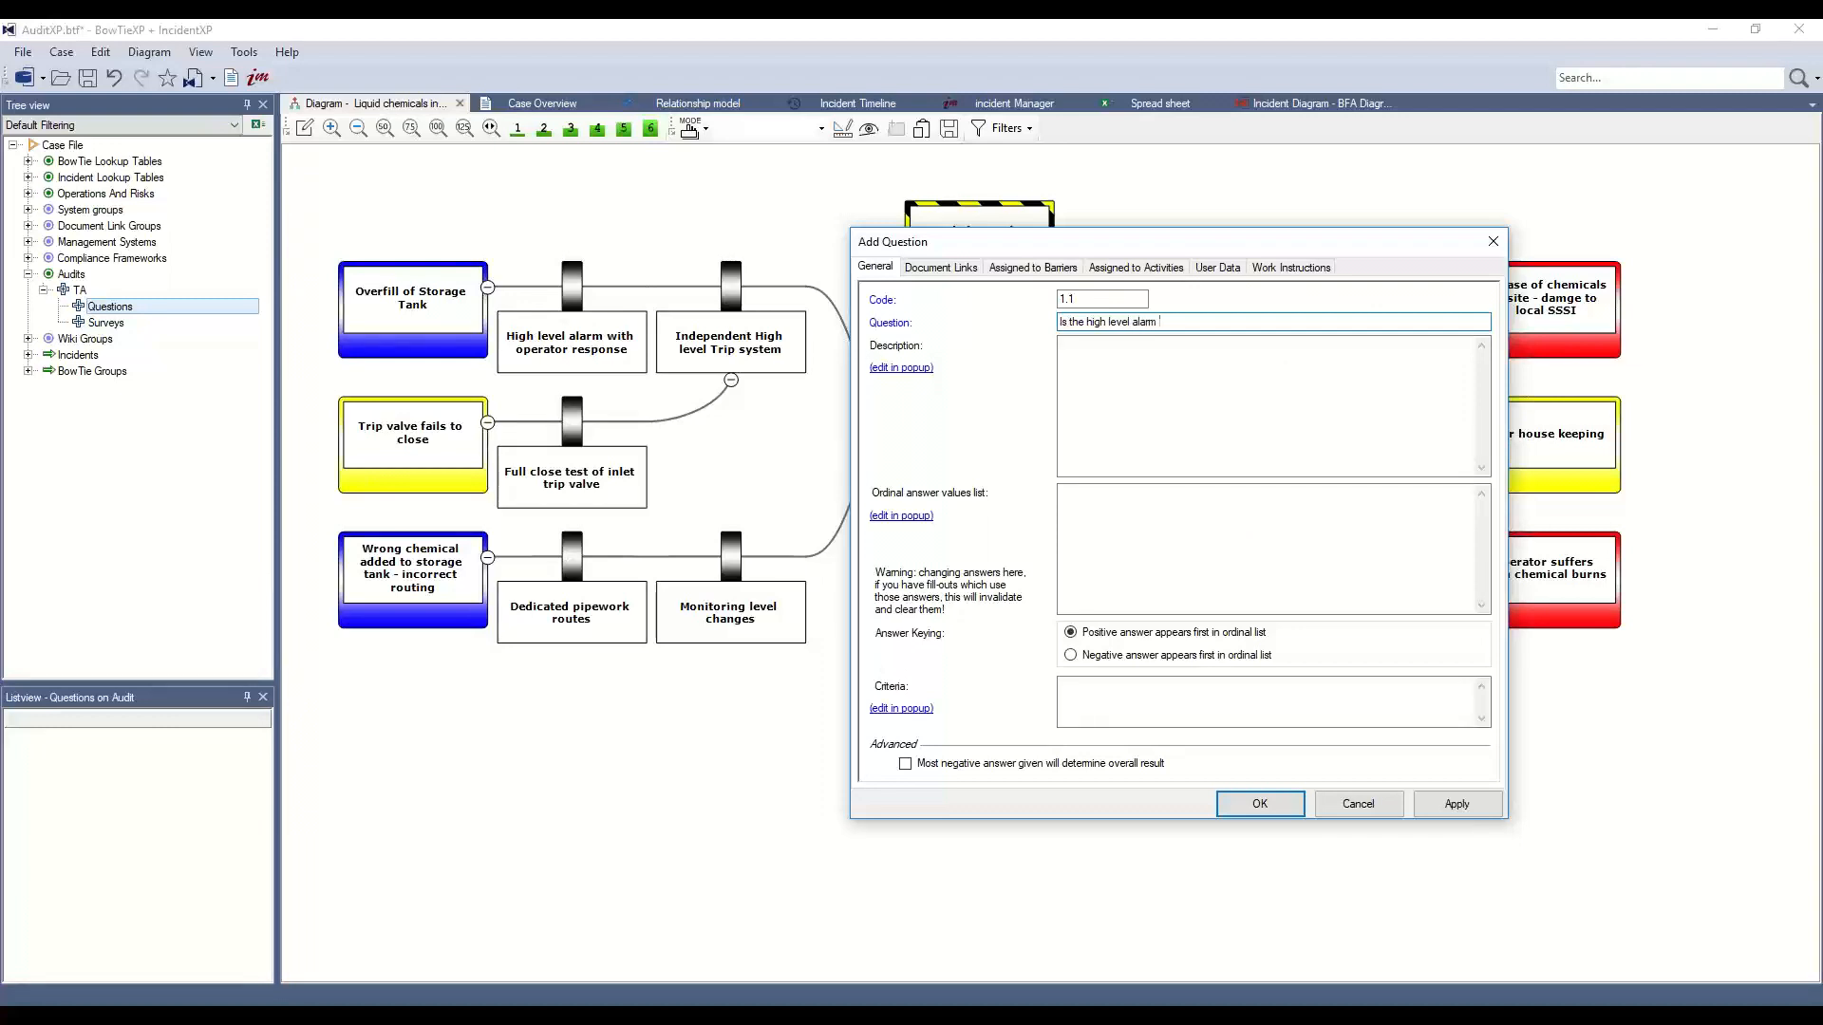
type("maintained within the last 2 weeks?")
left_click(1117, 369)
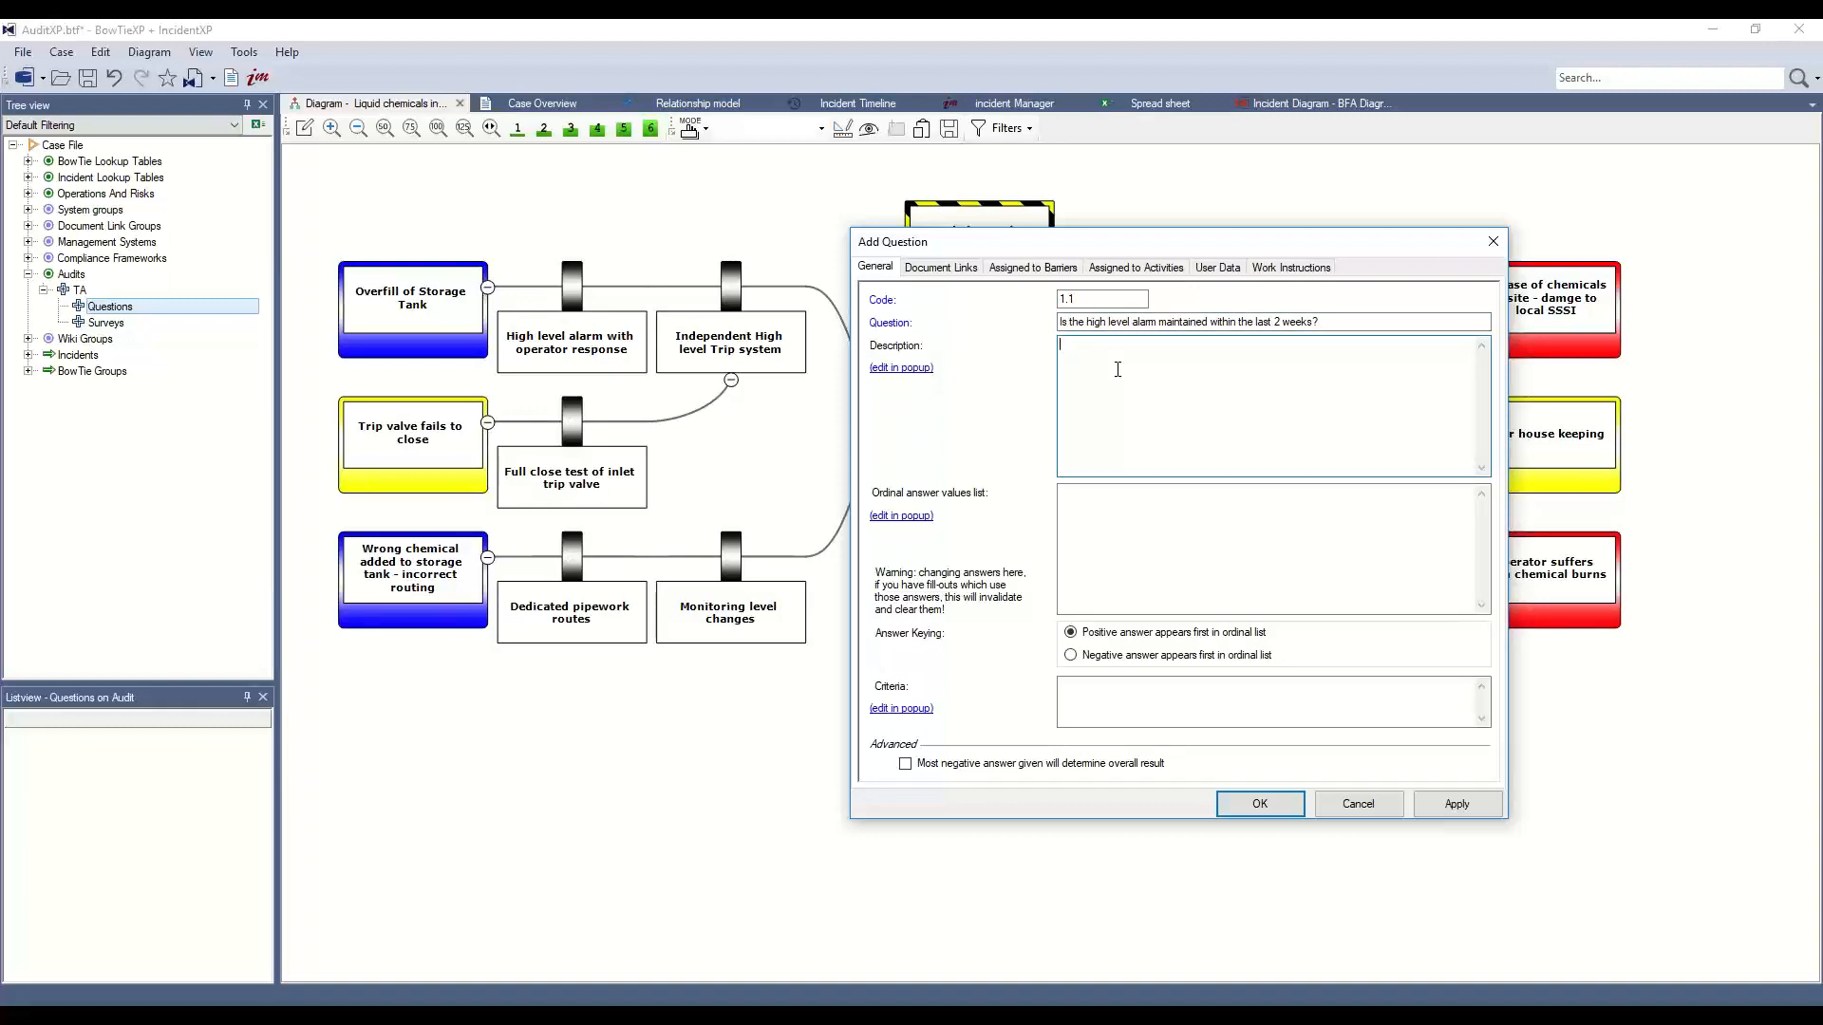
left_click(1096, 704)
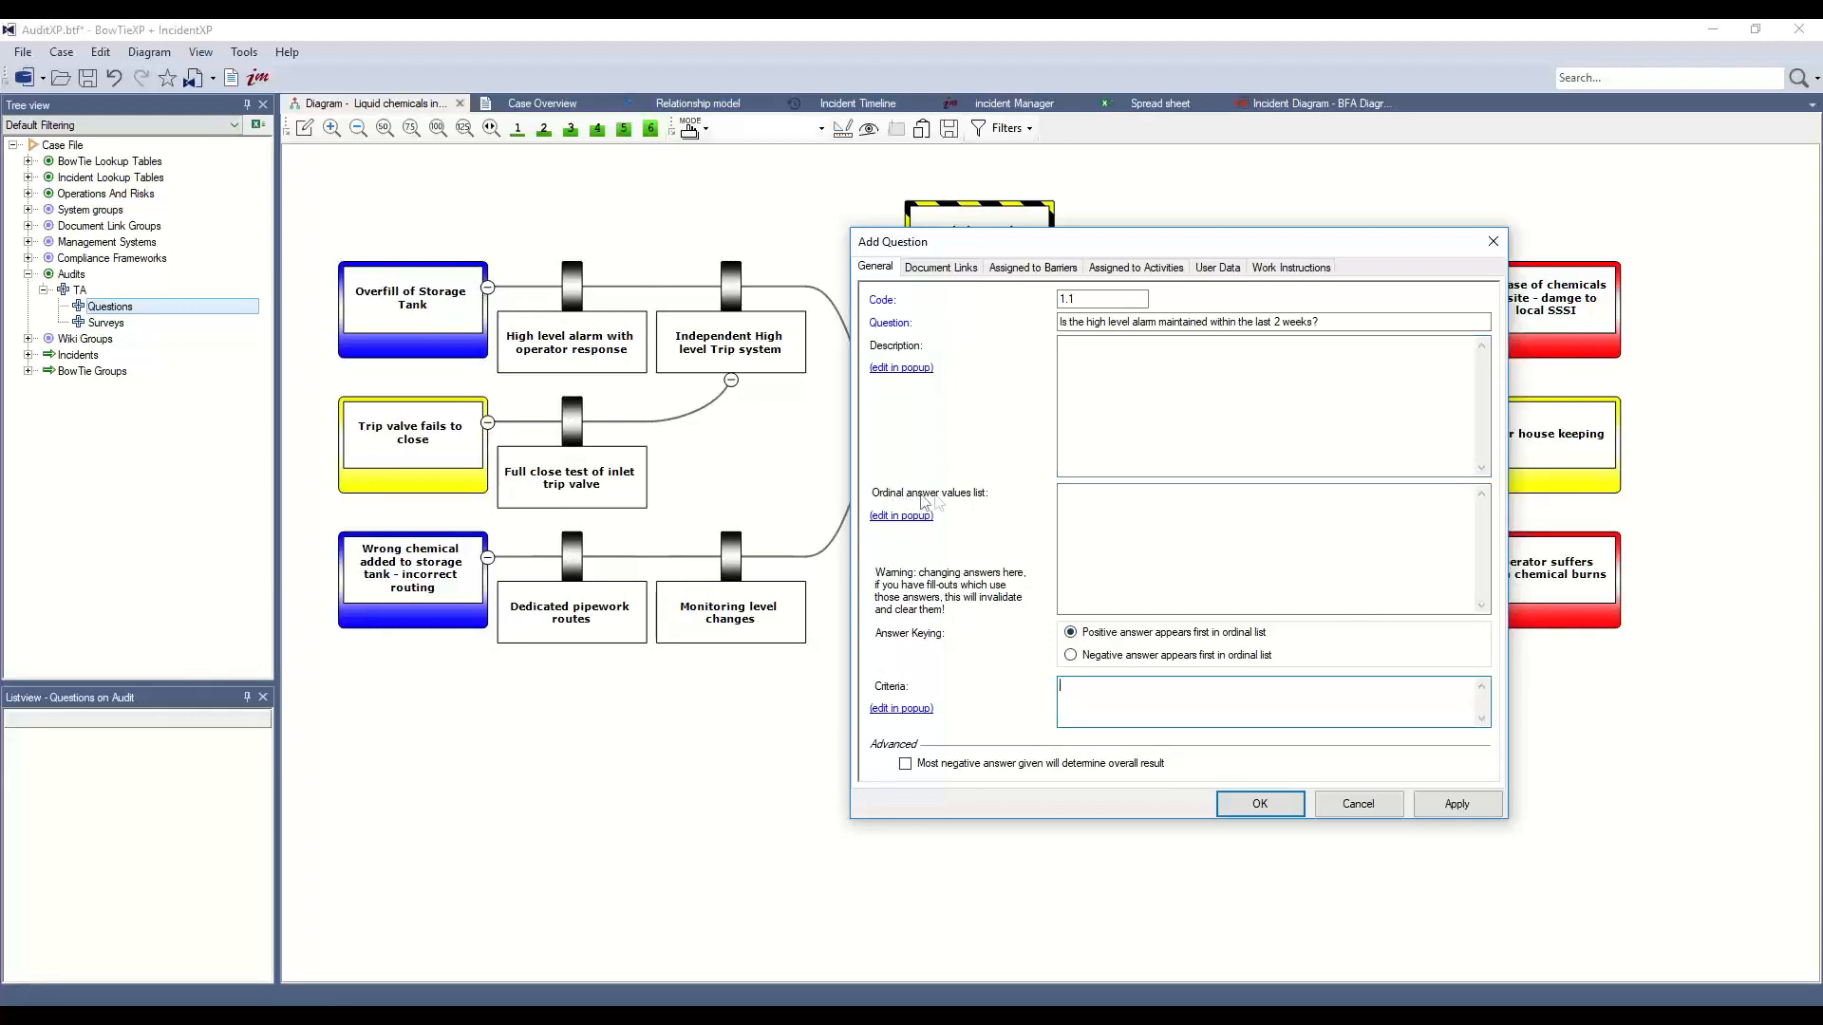
left_click(1101, 502)
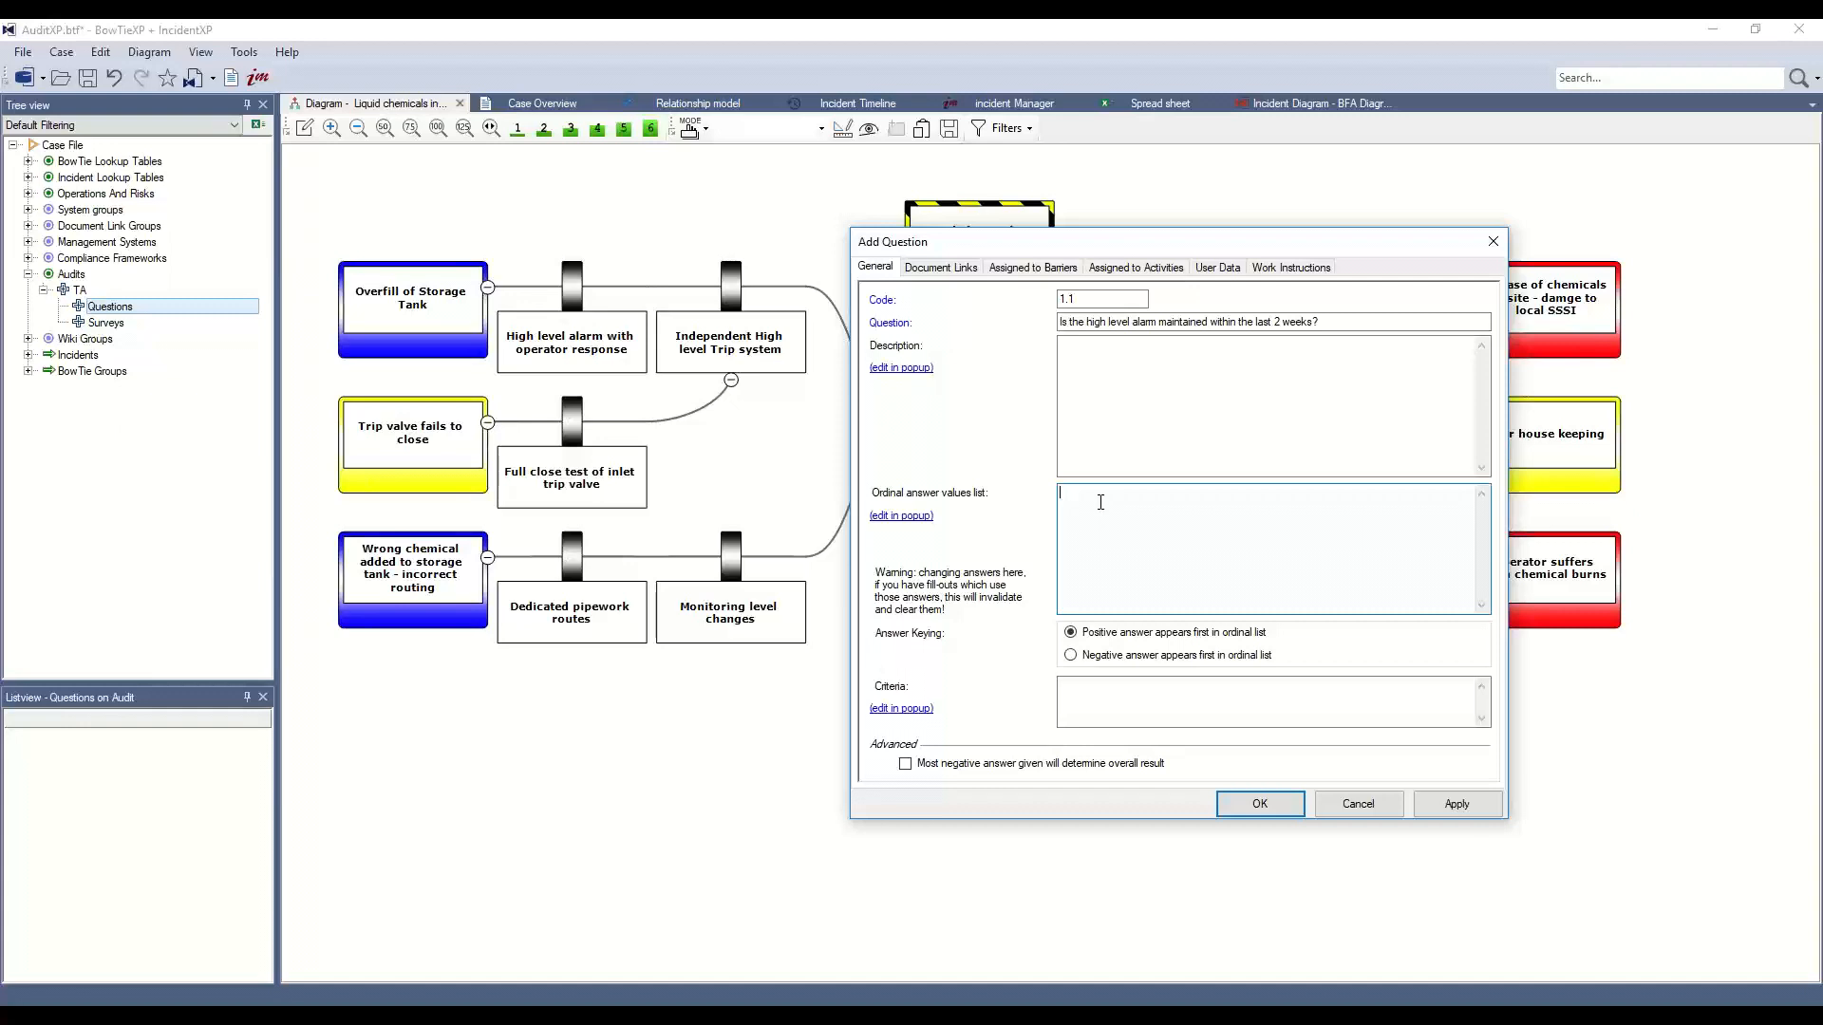
type("es")
double_click(1068, 506)
Save question 1.1 and link it to the 'High level alarm with operator response' barrier
left_click(1122, 538)
left_click(1261, 805)
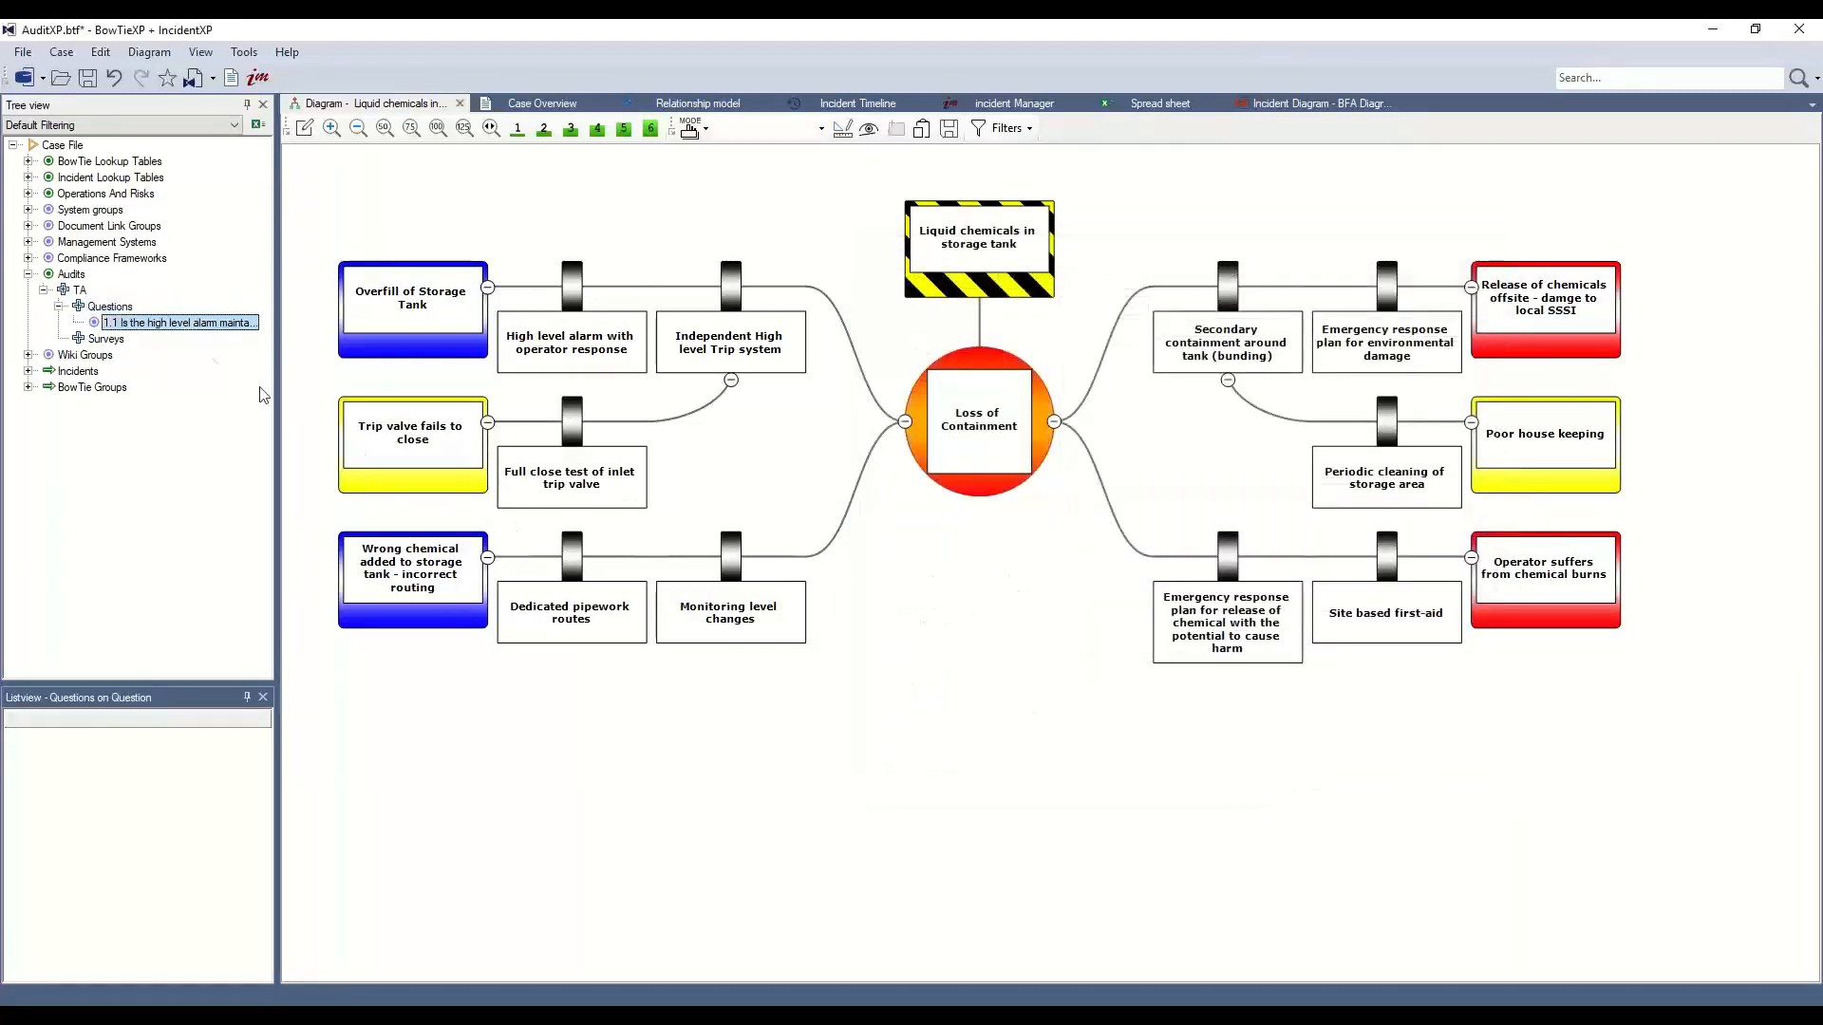
left_click_drag(197, 326, 583, 334)
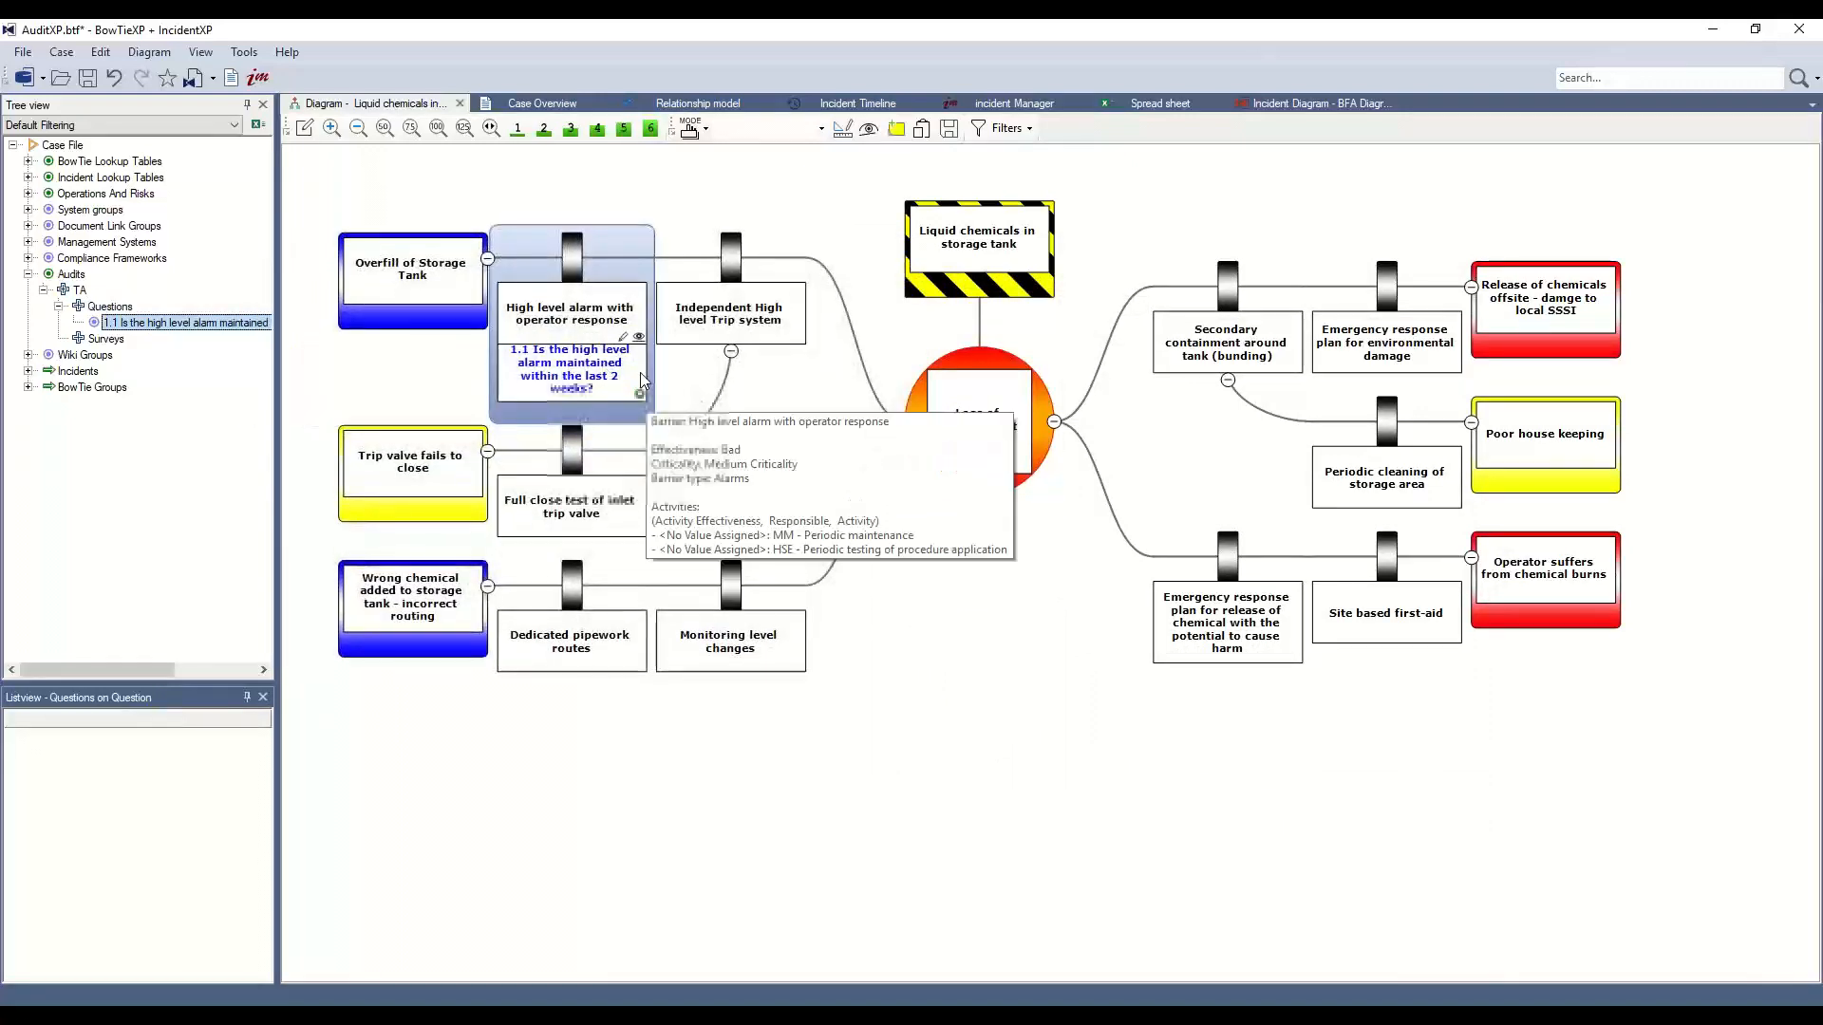
right_click(117, 306)
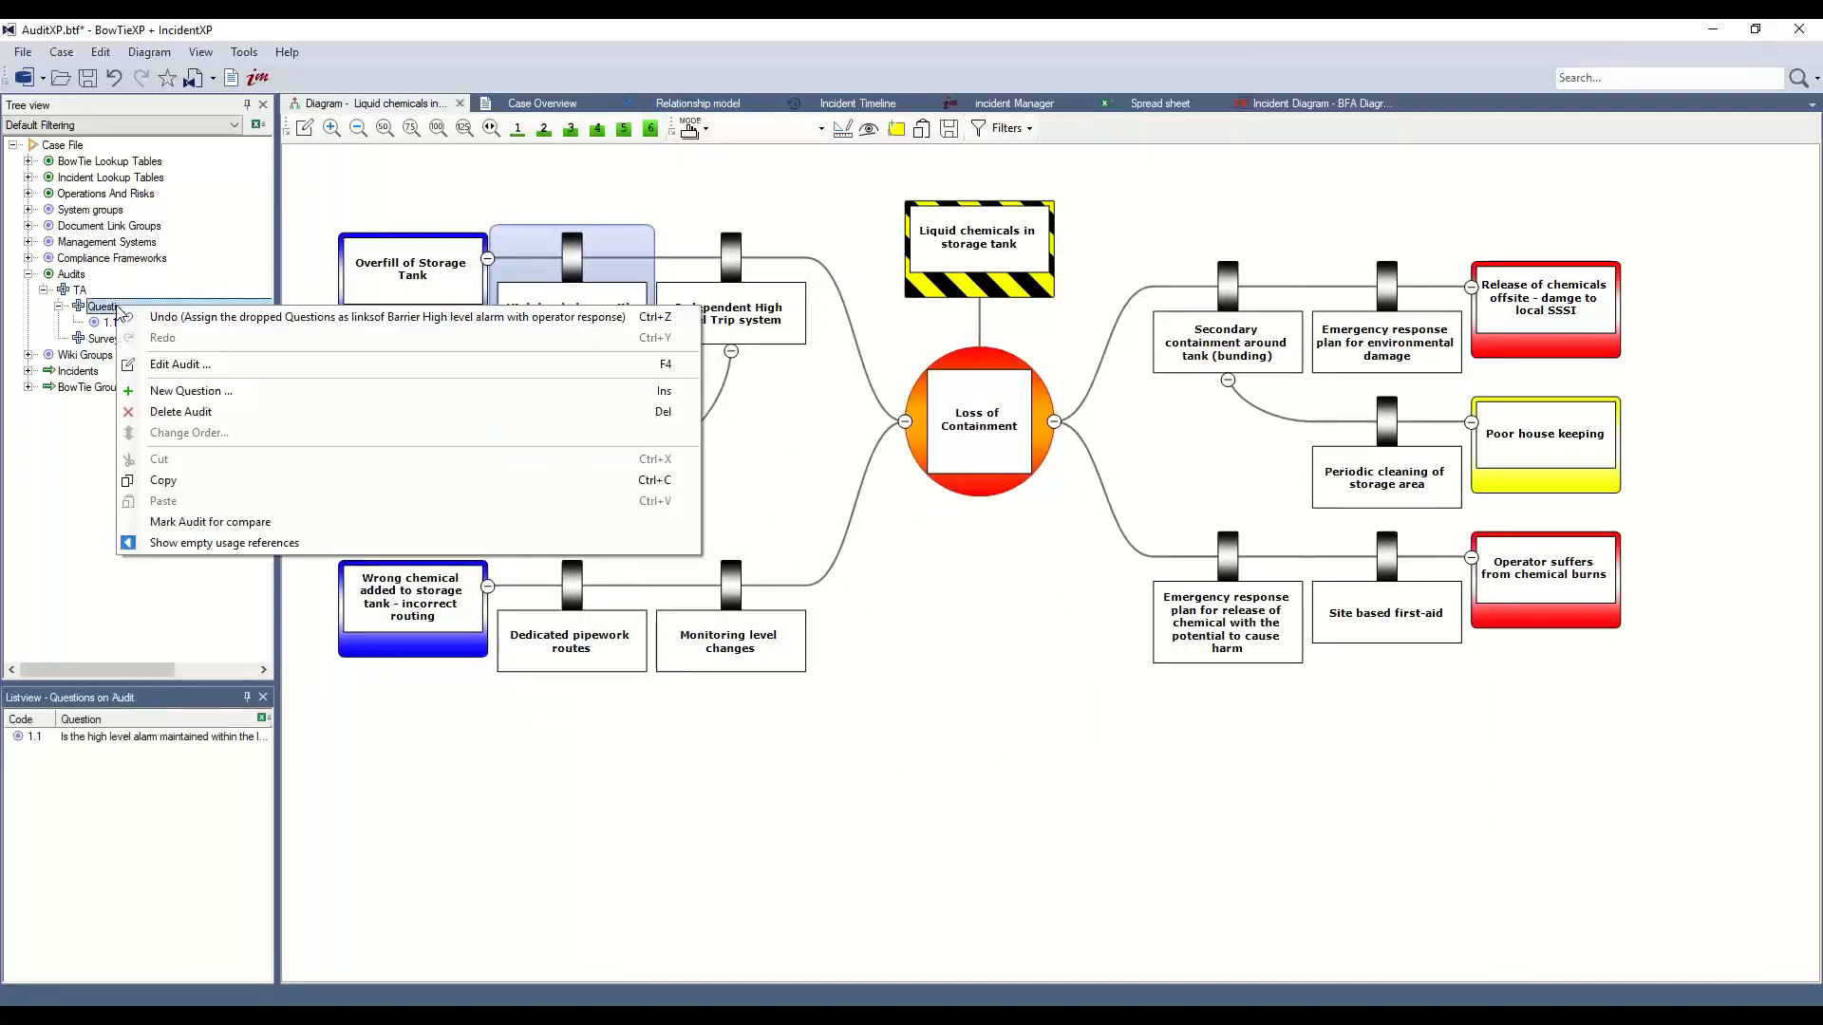
Add question 1.2 asking when the operator was last trained on the alarm-response procedure
left_click(217, 395)
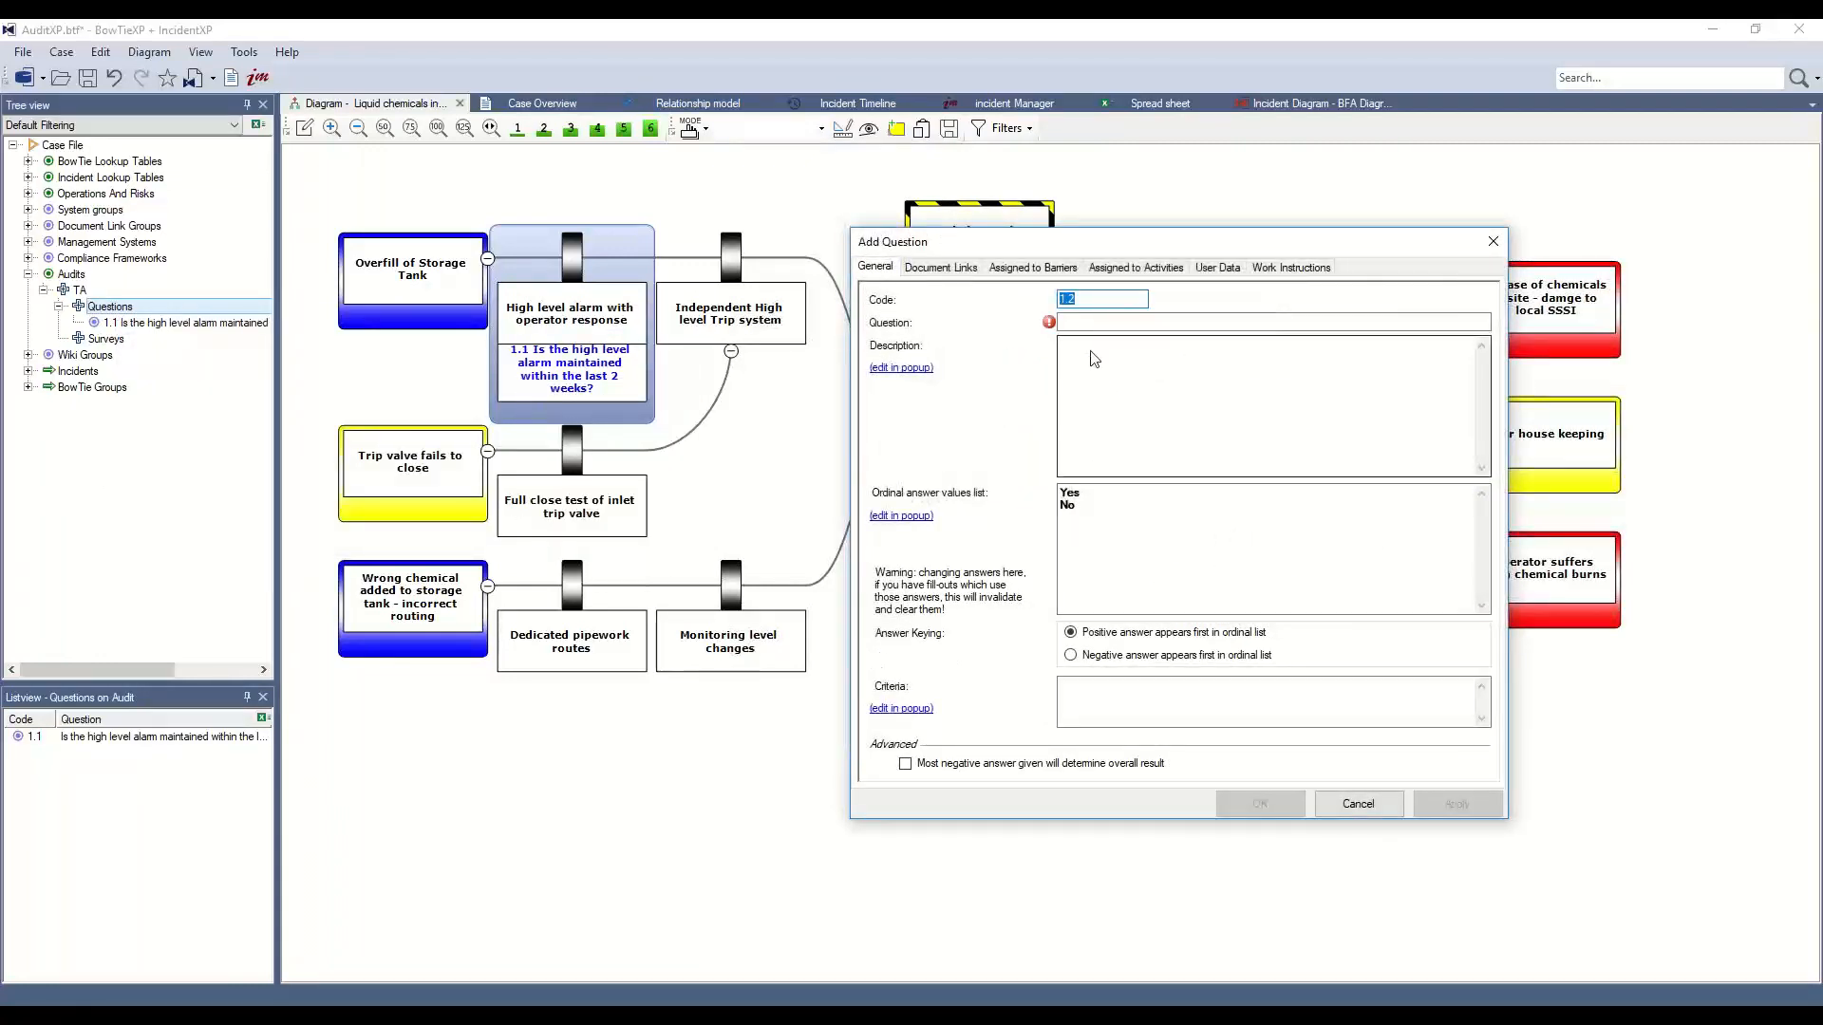
left_click(1093, 300)
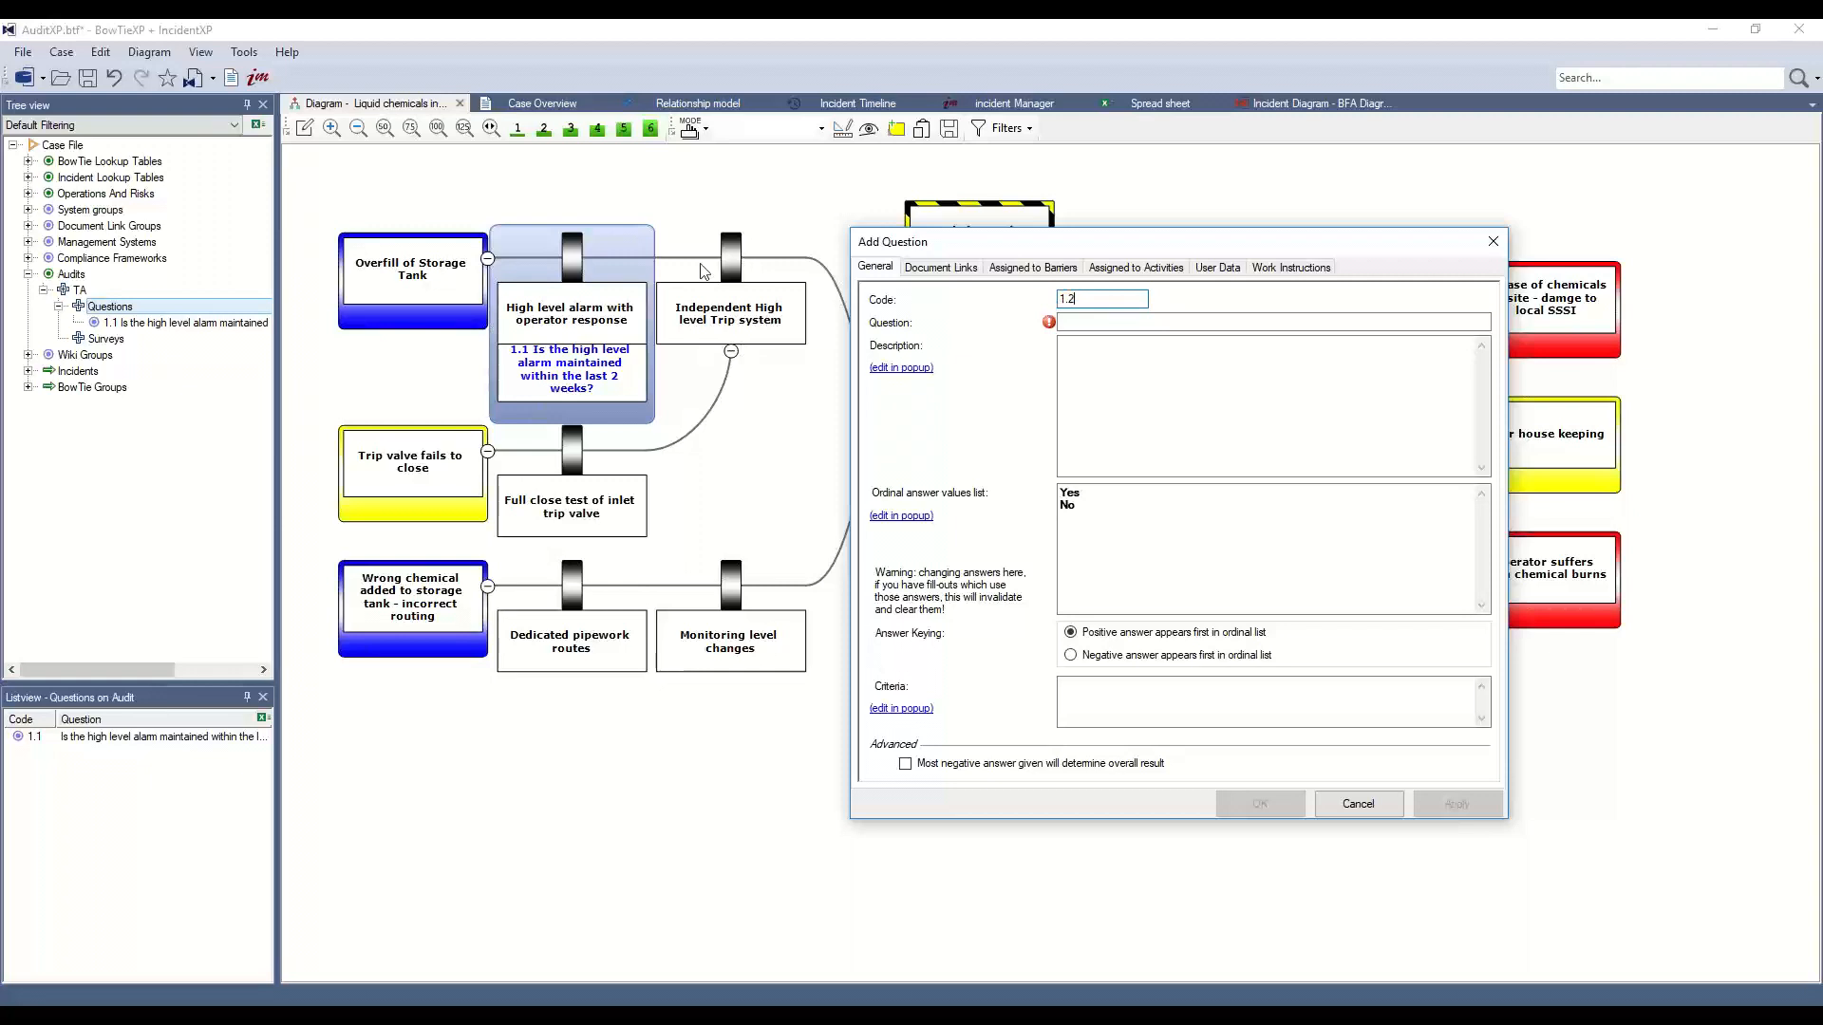
left_click(1110, 321)
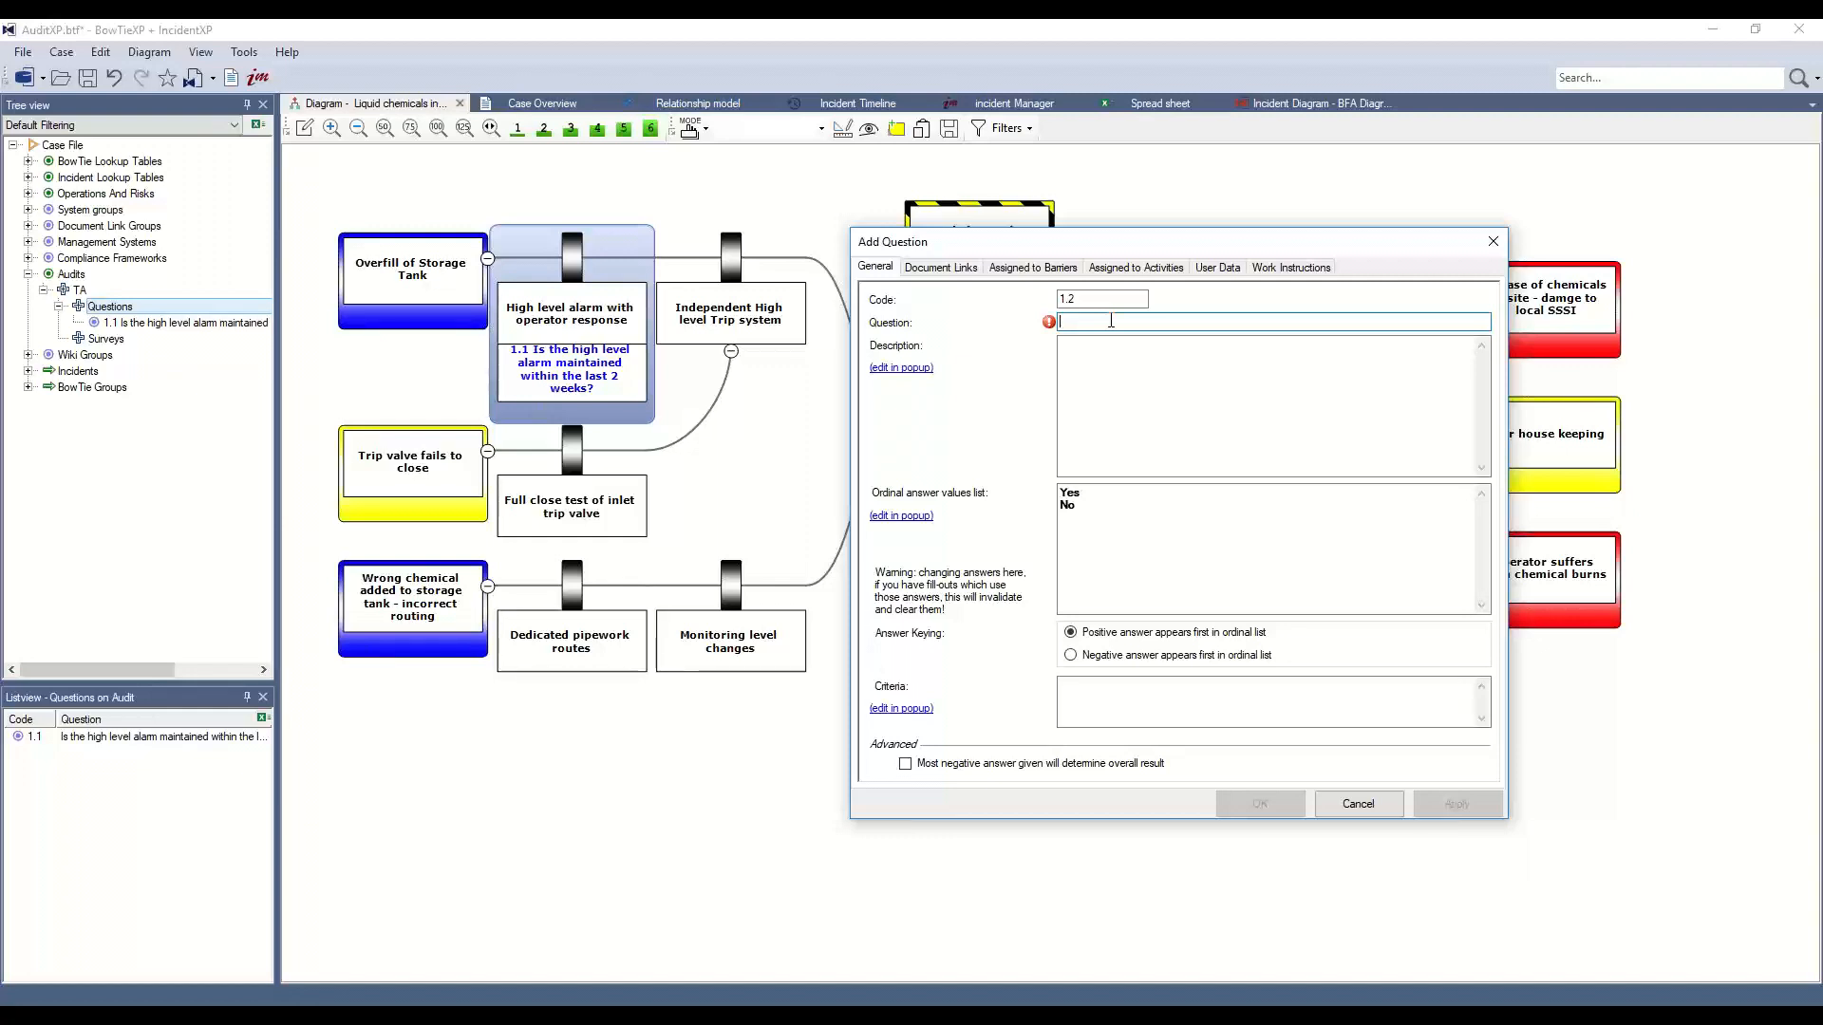
type("When was the operator")
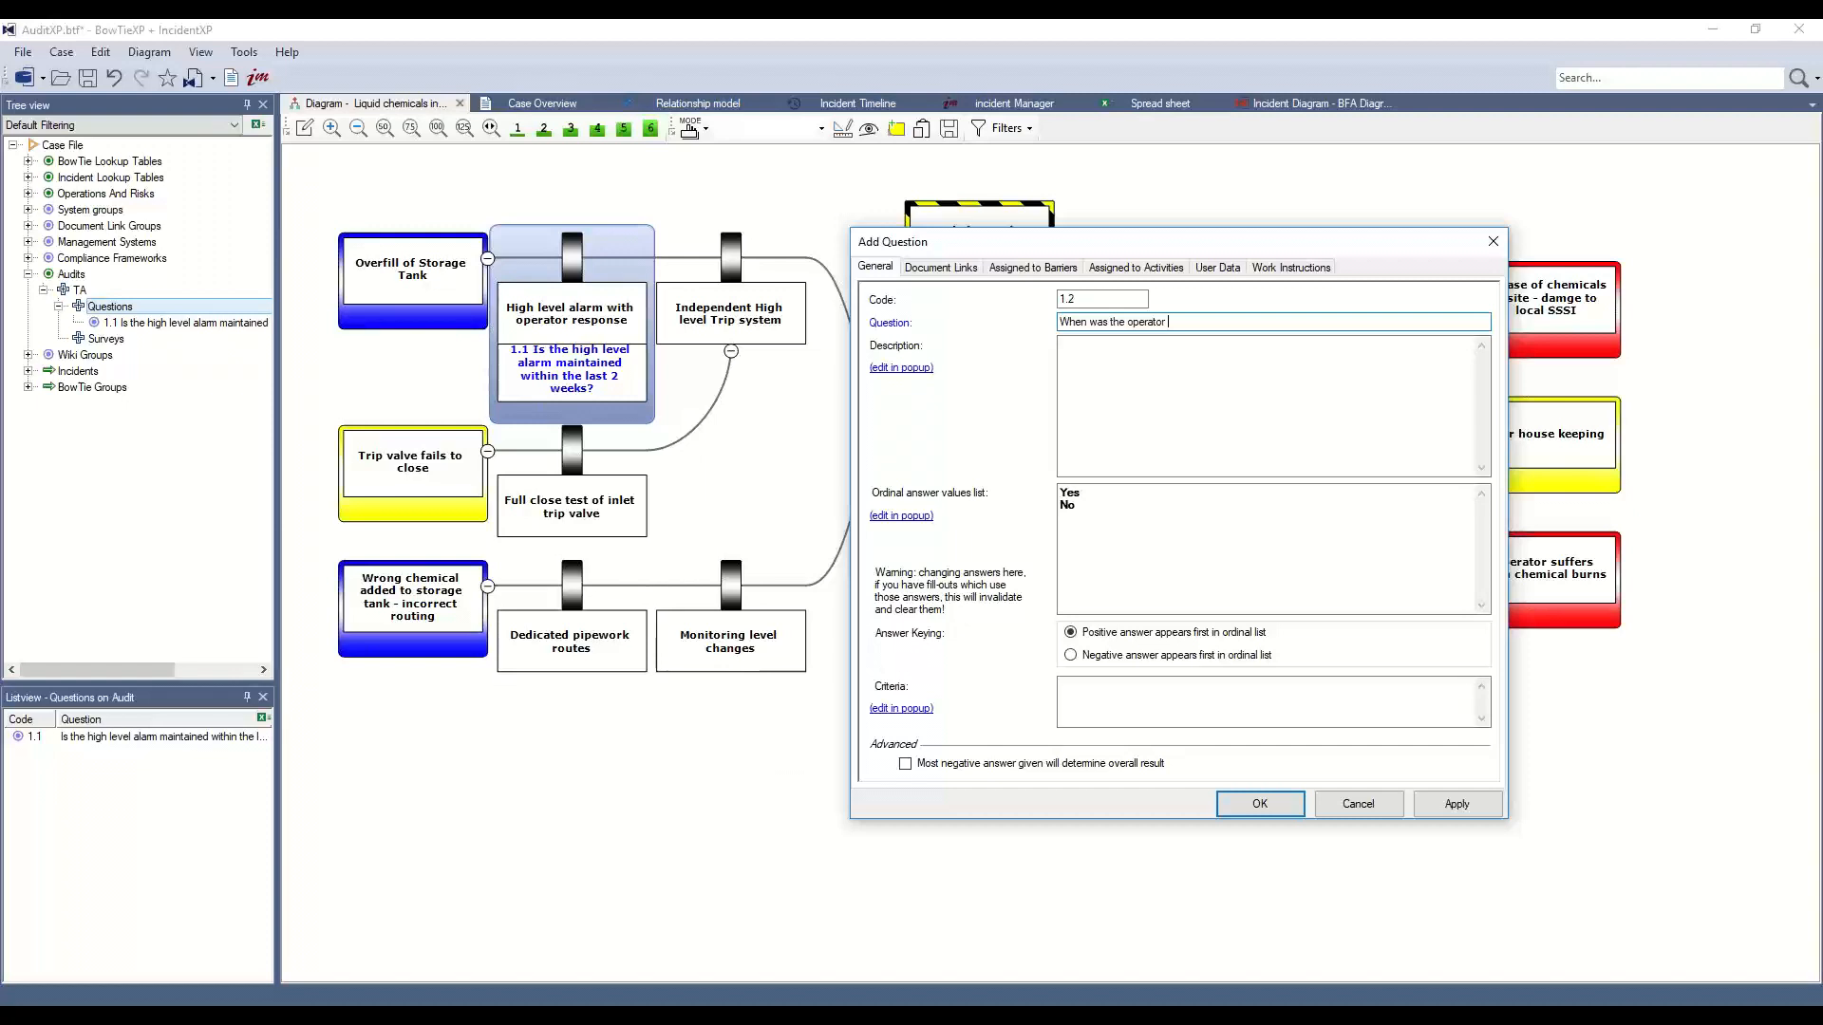
type(" trained according to the latest procedure regardi")
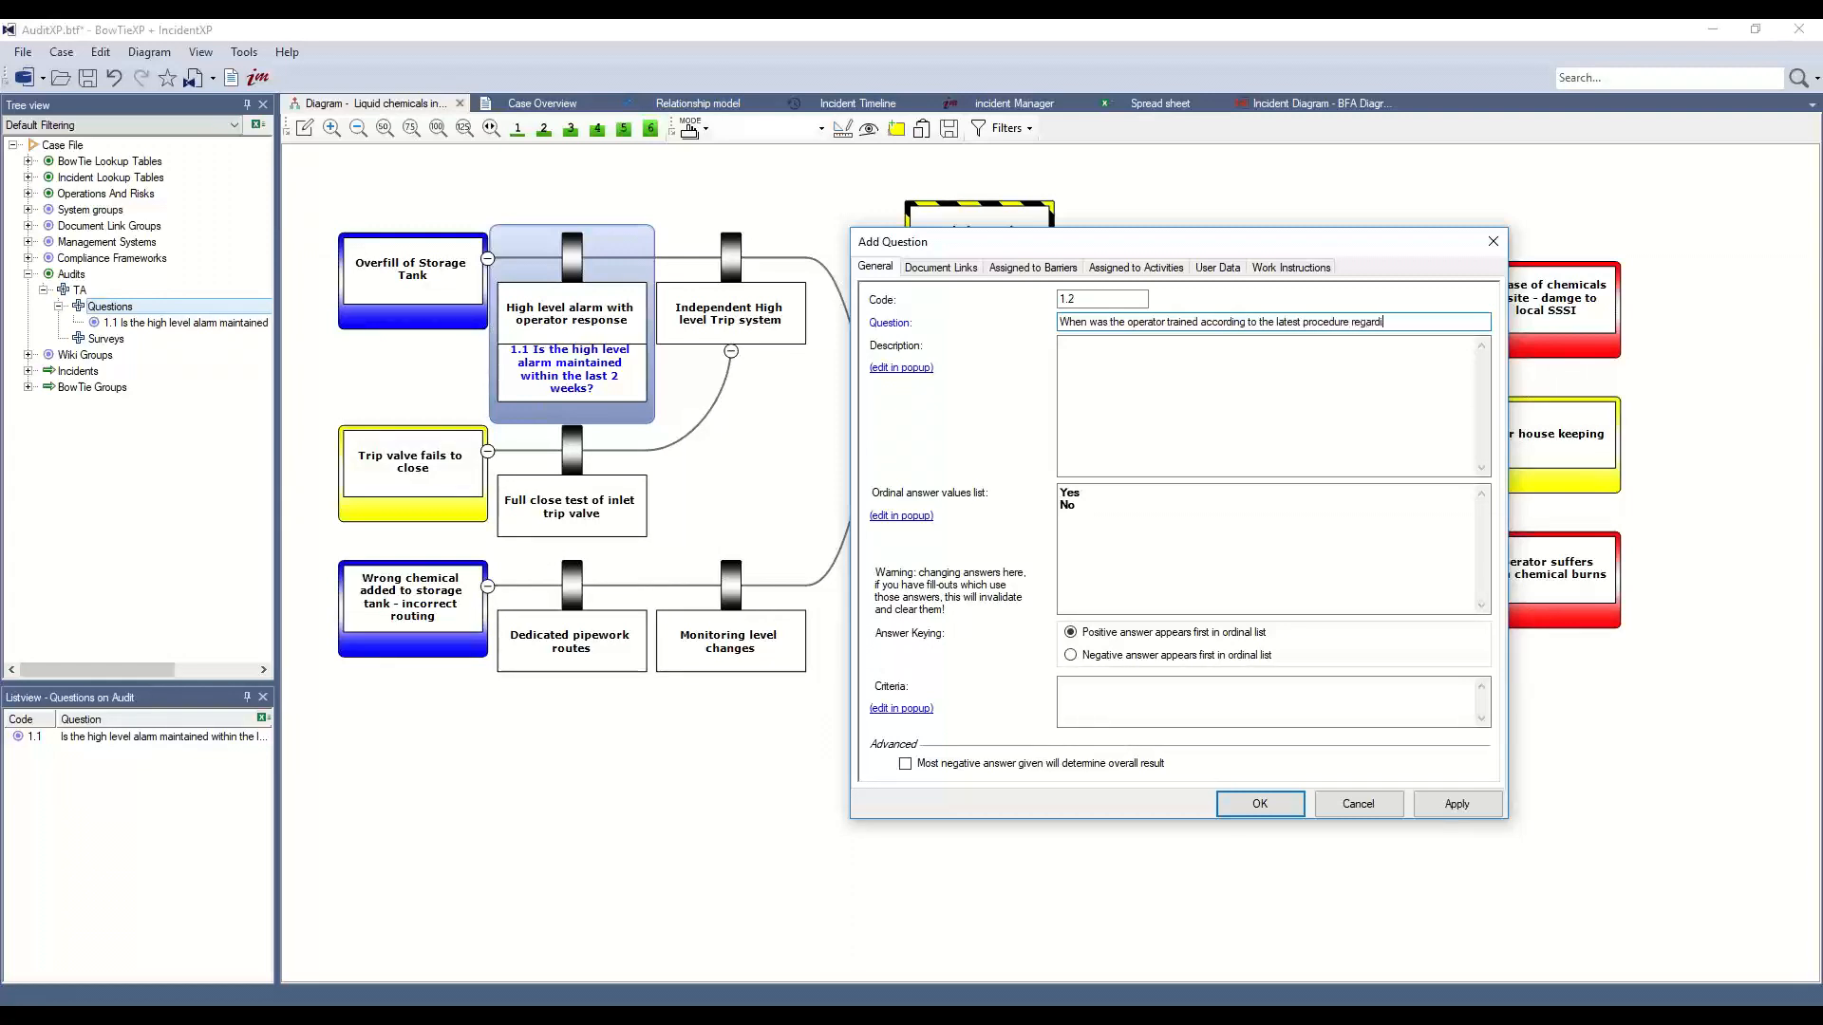
type("ng higl level alarm")
key("BackSpace")
key("BackSpace")
type("response?")
Set answers 'More then 6 months ago', 'Between 2-6 months ago', 'Less then 2 months ago'
key("Tab")
key("Tab")
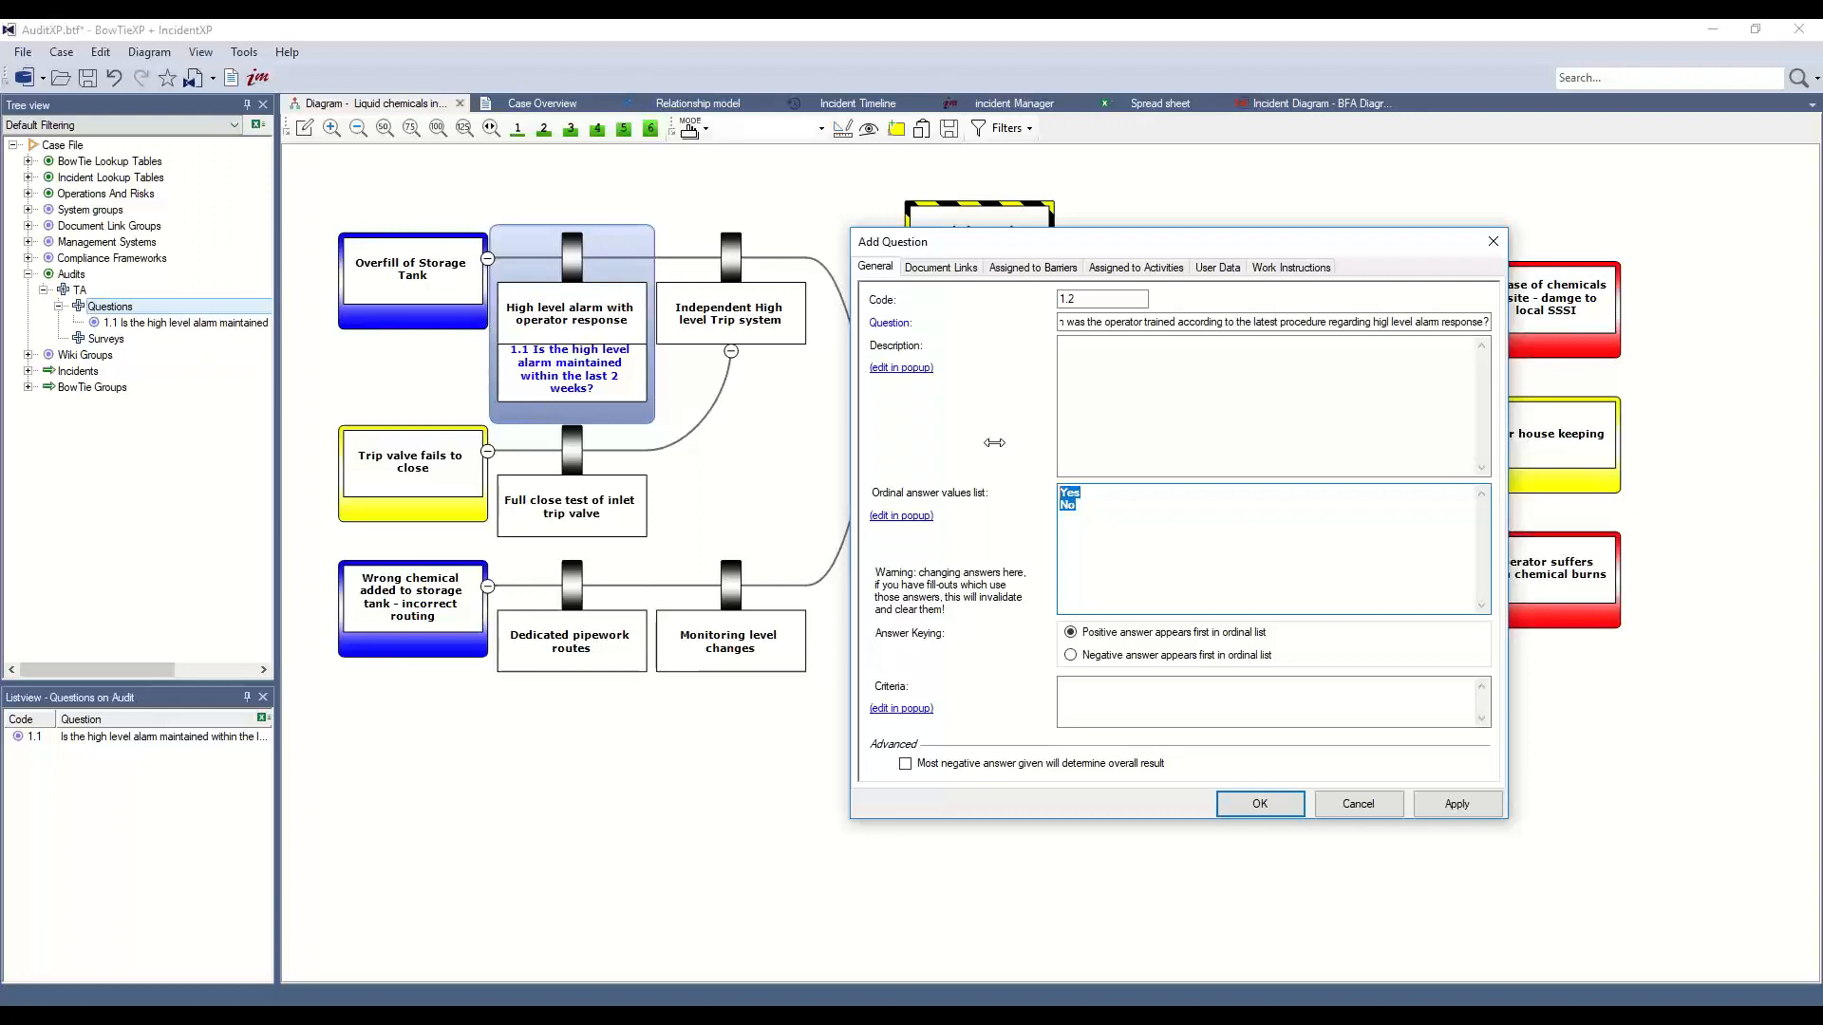
type("More then 6 months ago")
key("Return")
type("Between 2-")
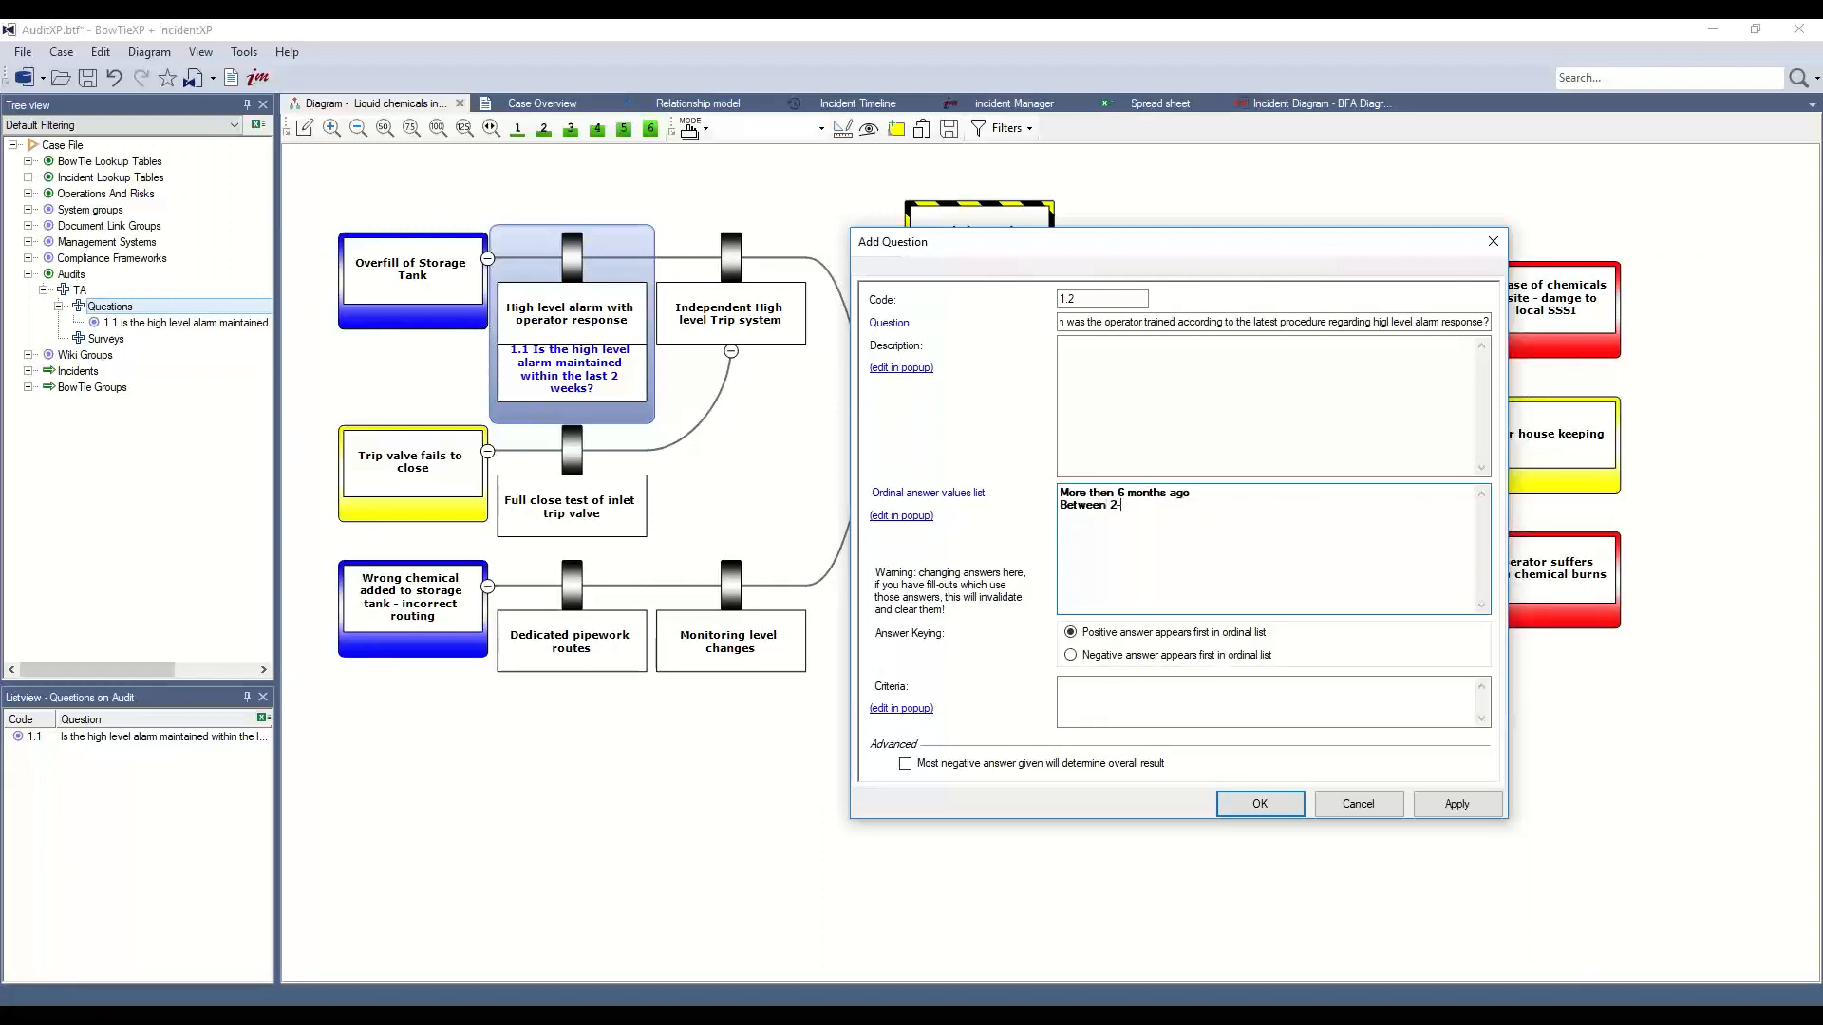
type("6 months ago ")
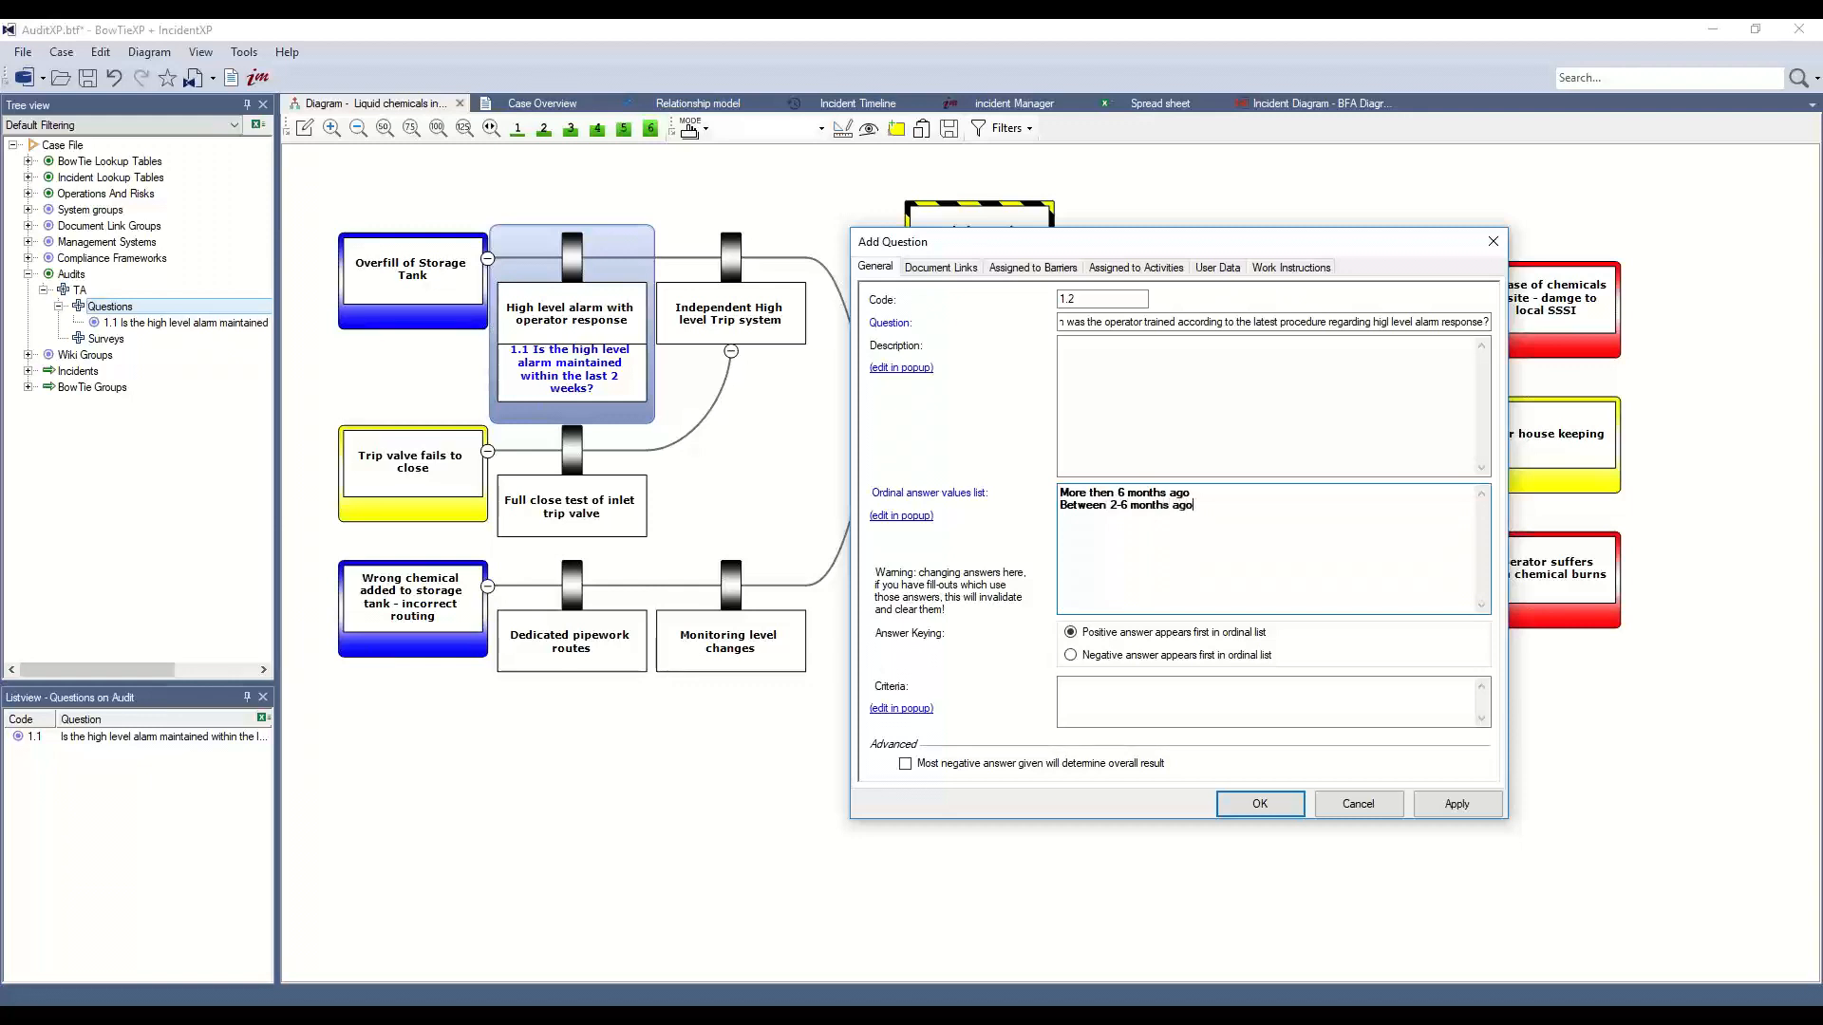
type("Less then 2 months ago")
Mark the negative answer as first in the ordinal list and save question 1.2
left_click_drag(1189, 518, 1042, 519)
left_click(1189, 519)
left_click_drag(1194, 508, 1063, 511)
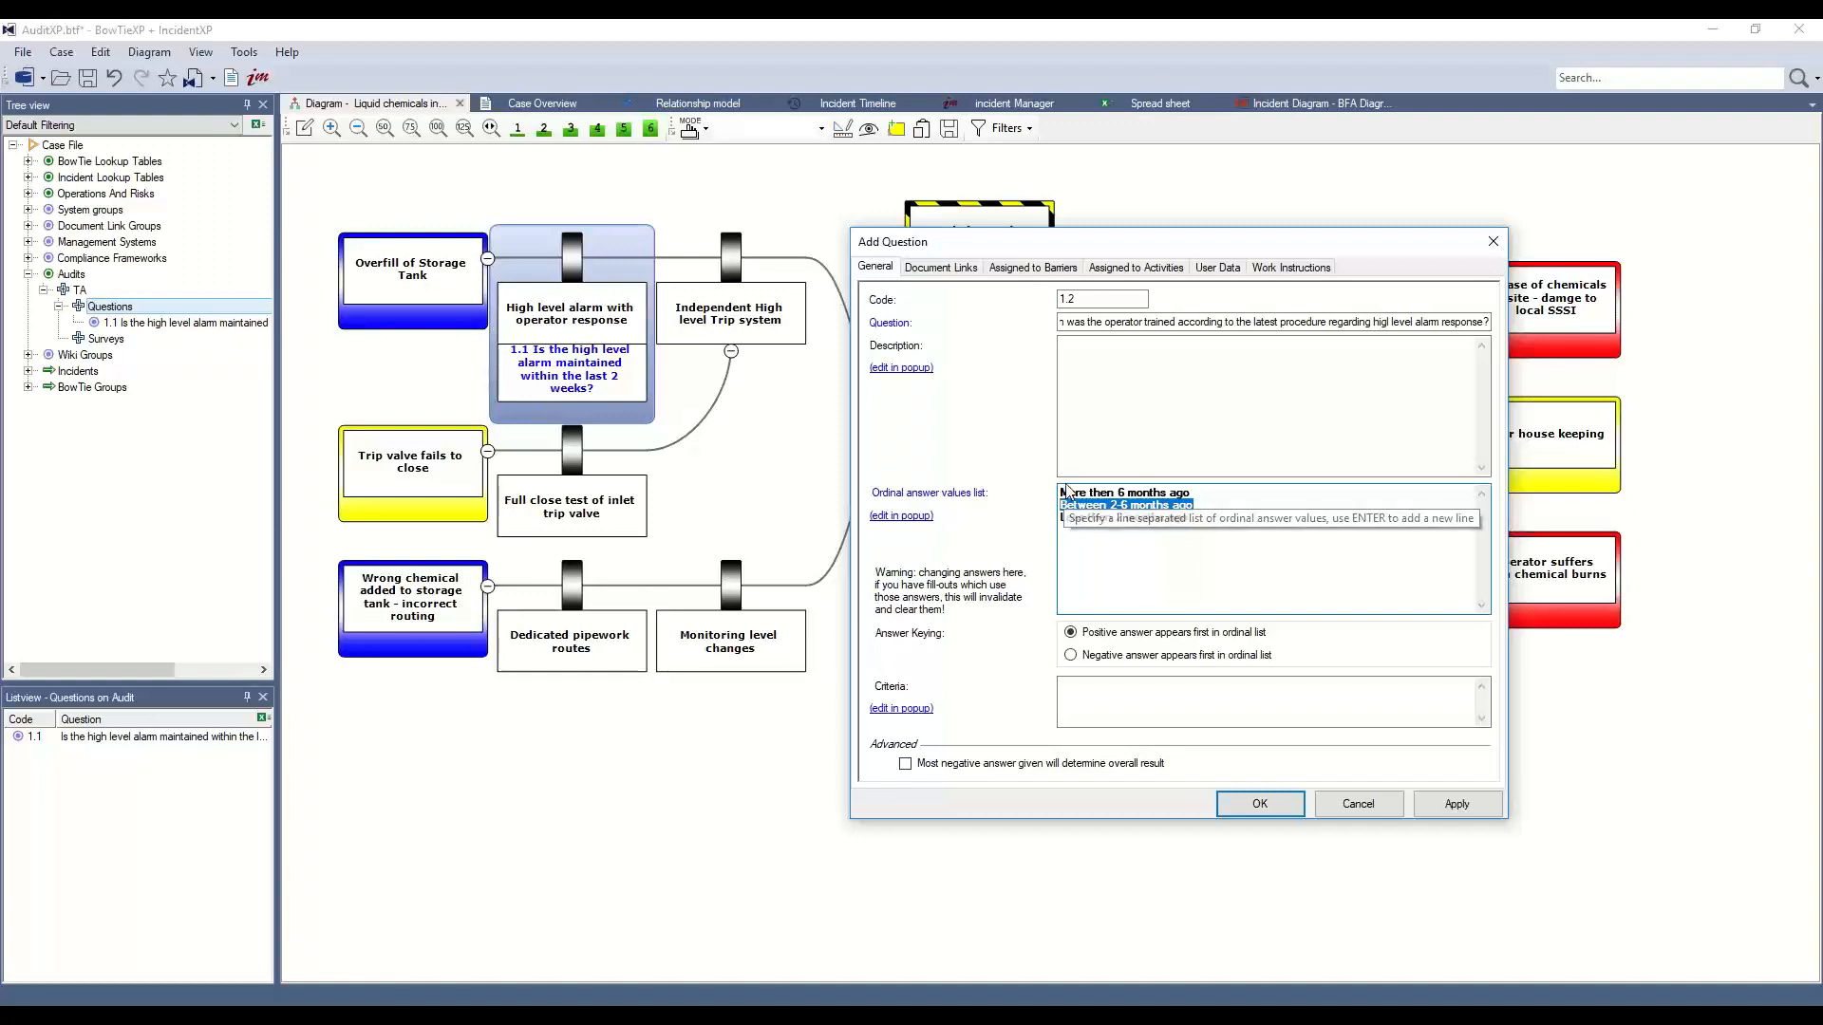
left_click(1177, 494)
left_click_drag(1213, 497, 1060, 488)
left_click(1201, 491)
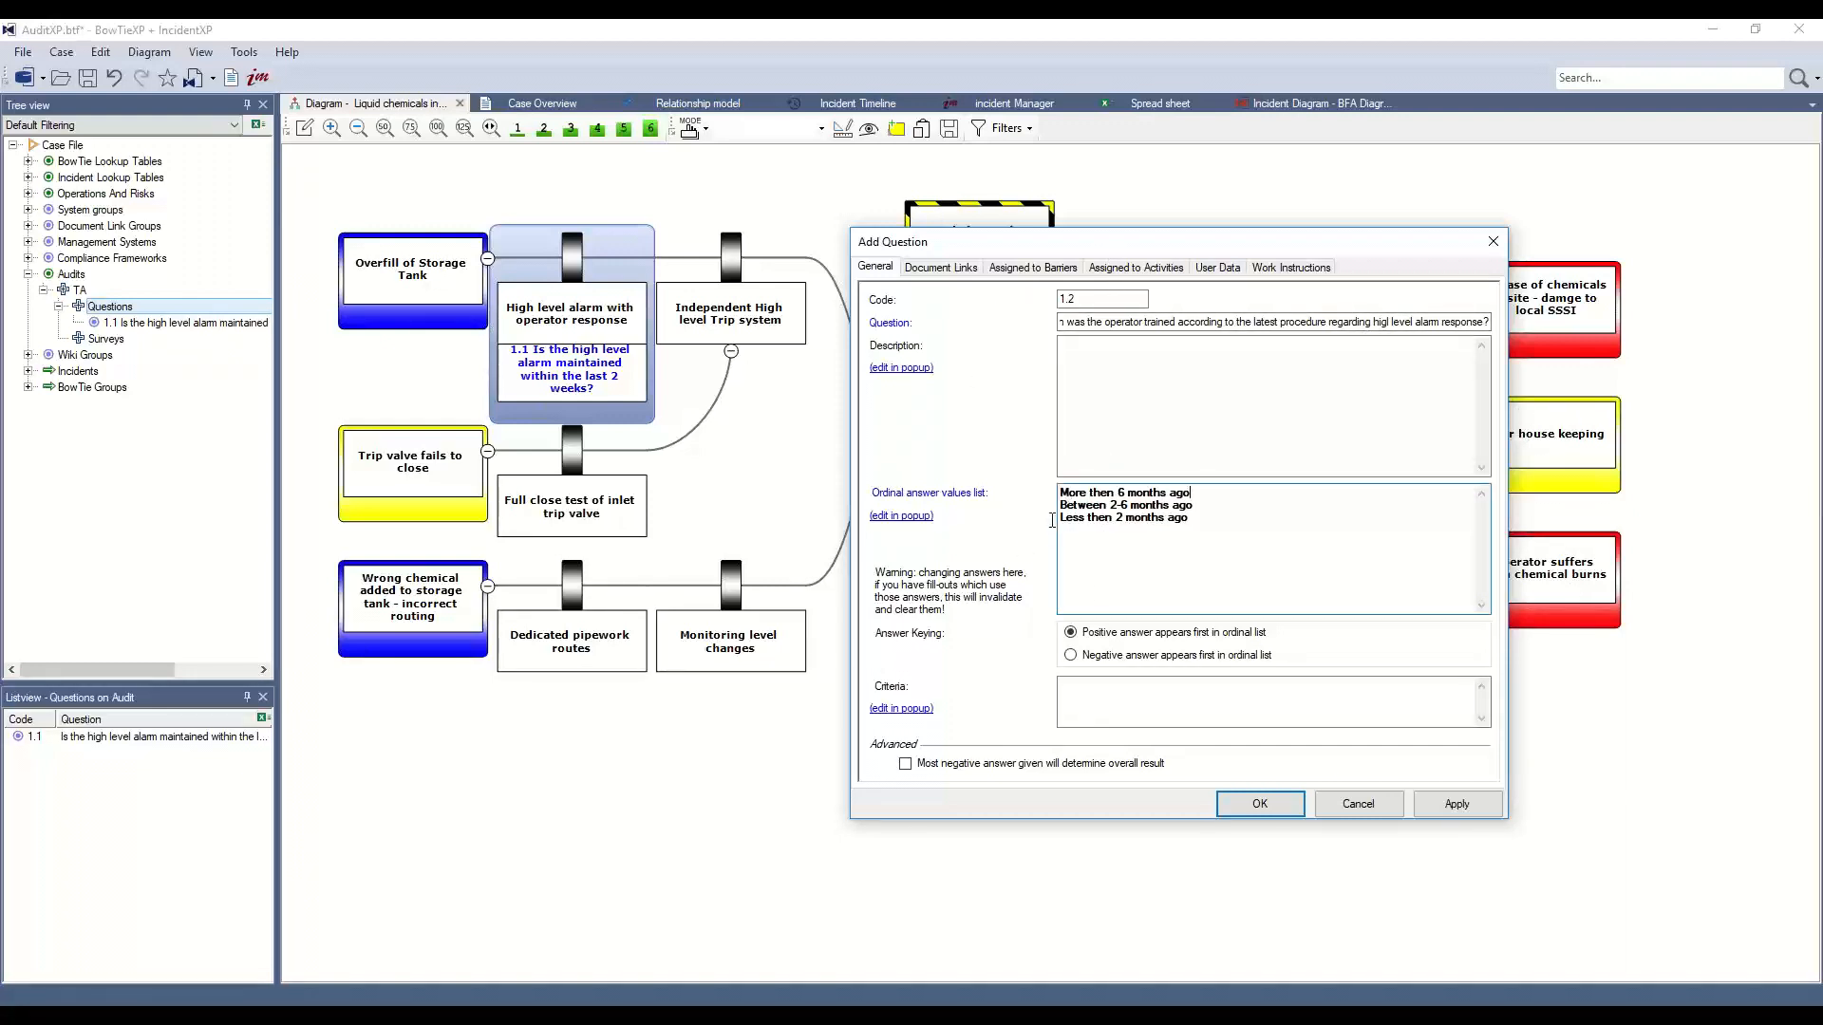
left_click(1071, 655)
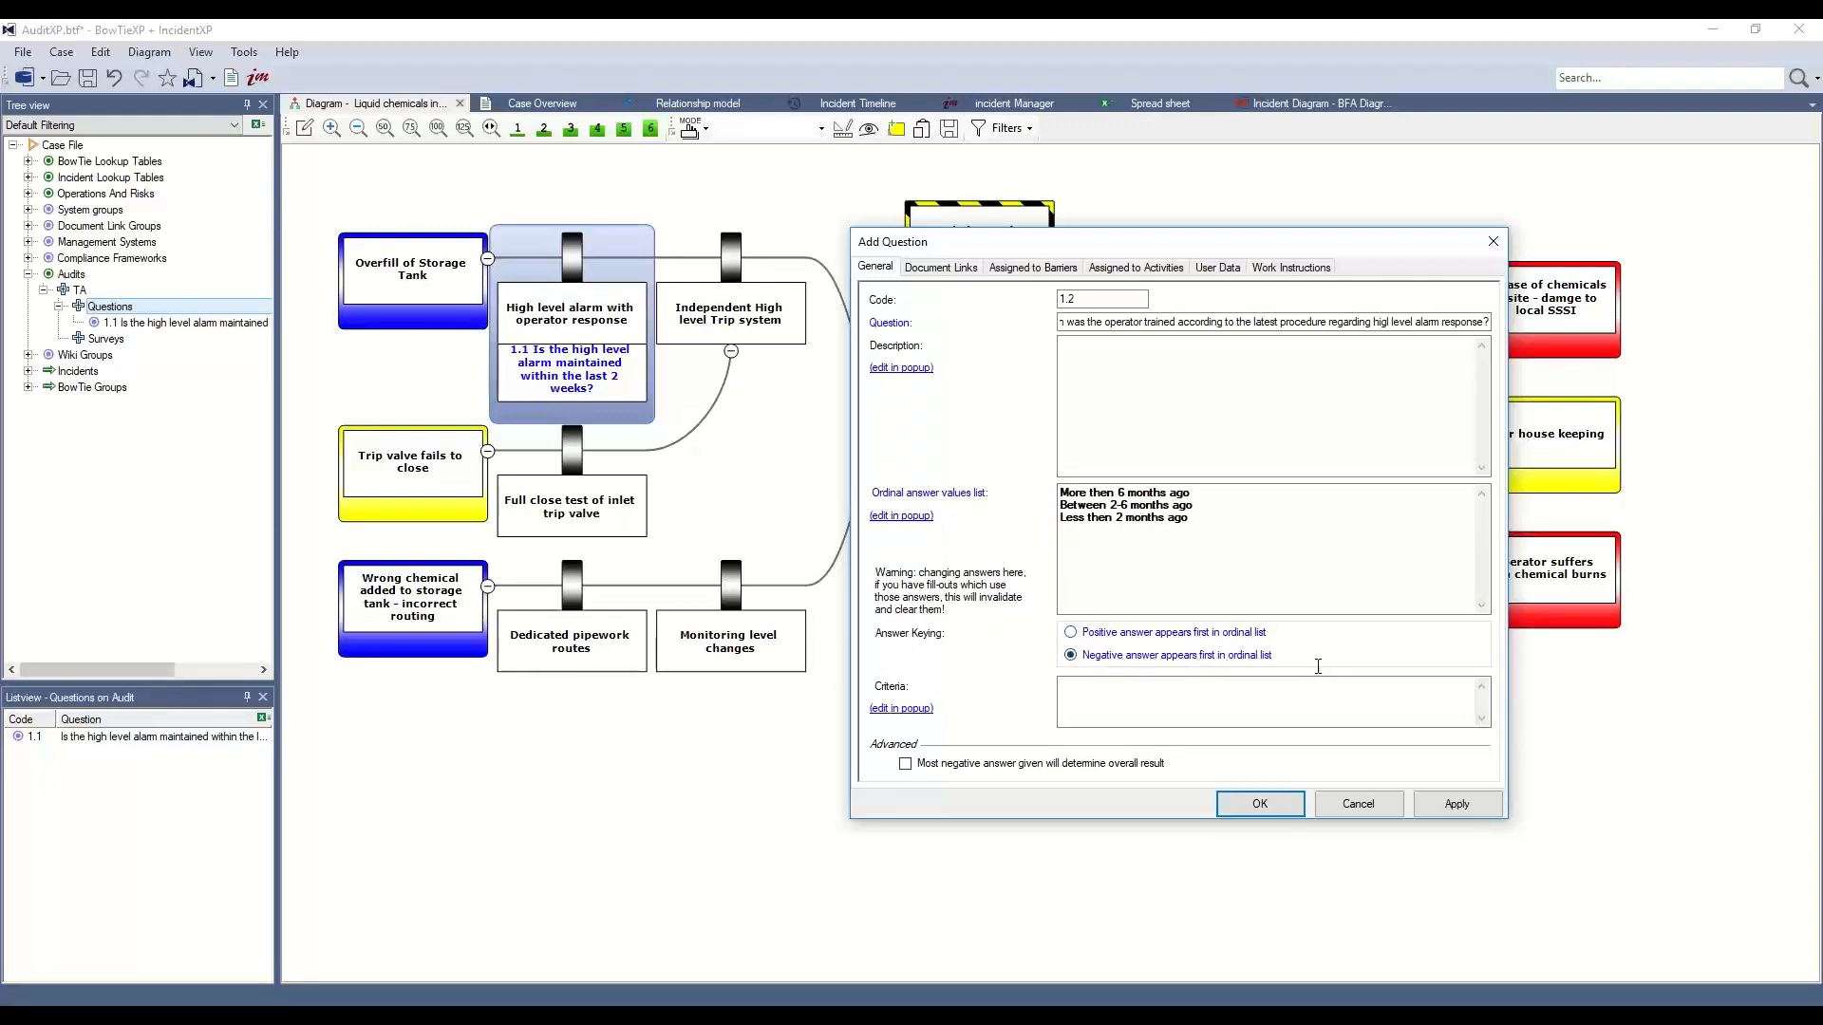
left_click_drag(1059, 493, 1198, 492)
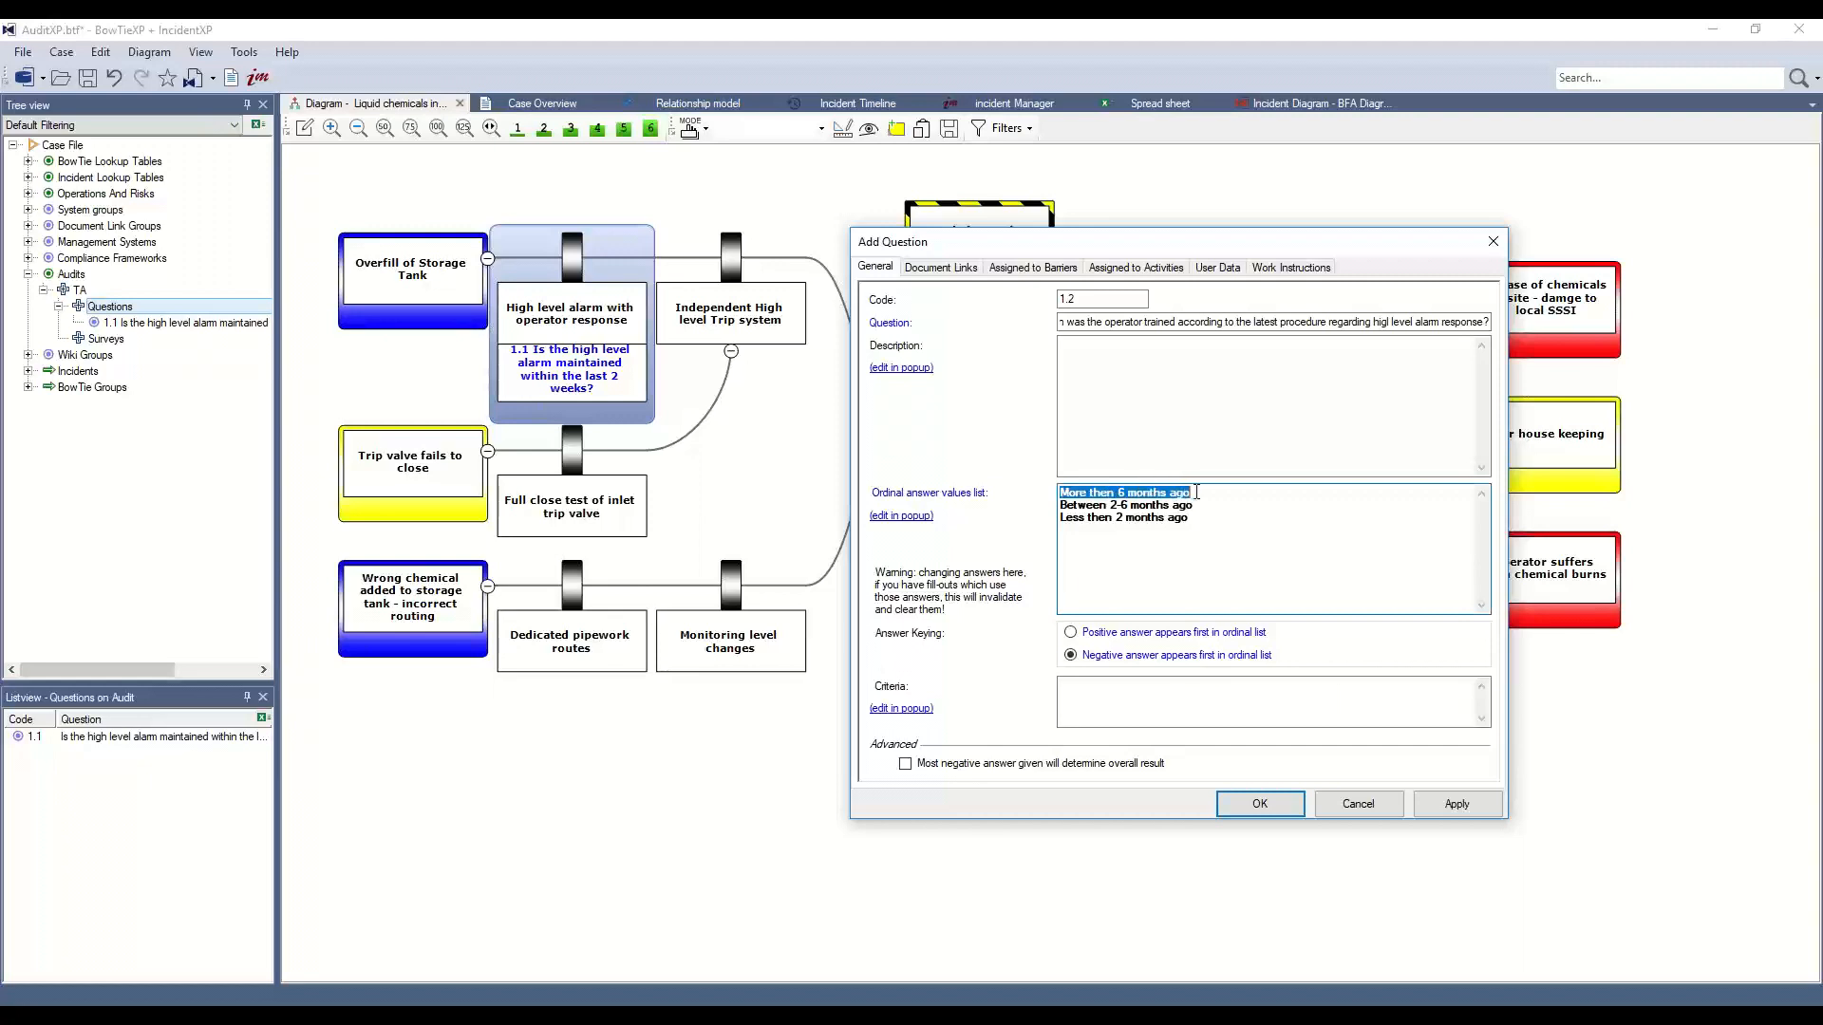
left_click(1218, 492)
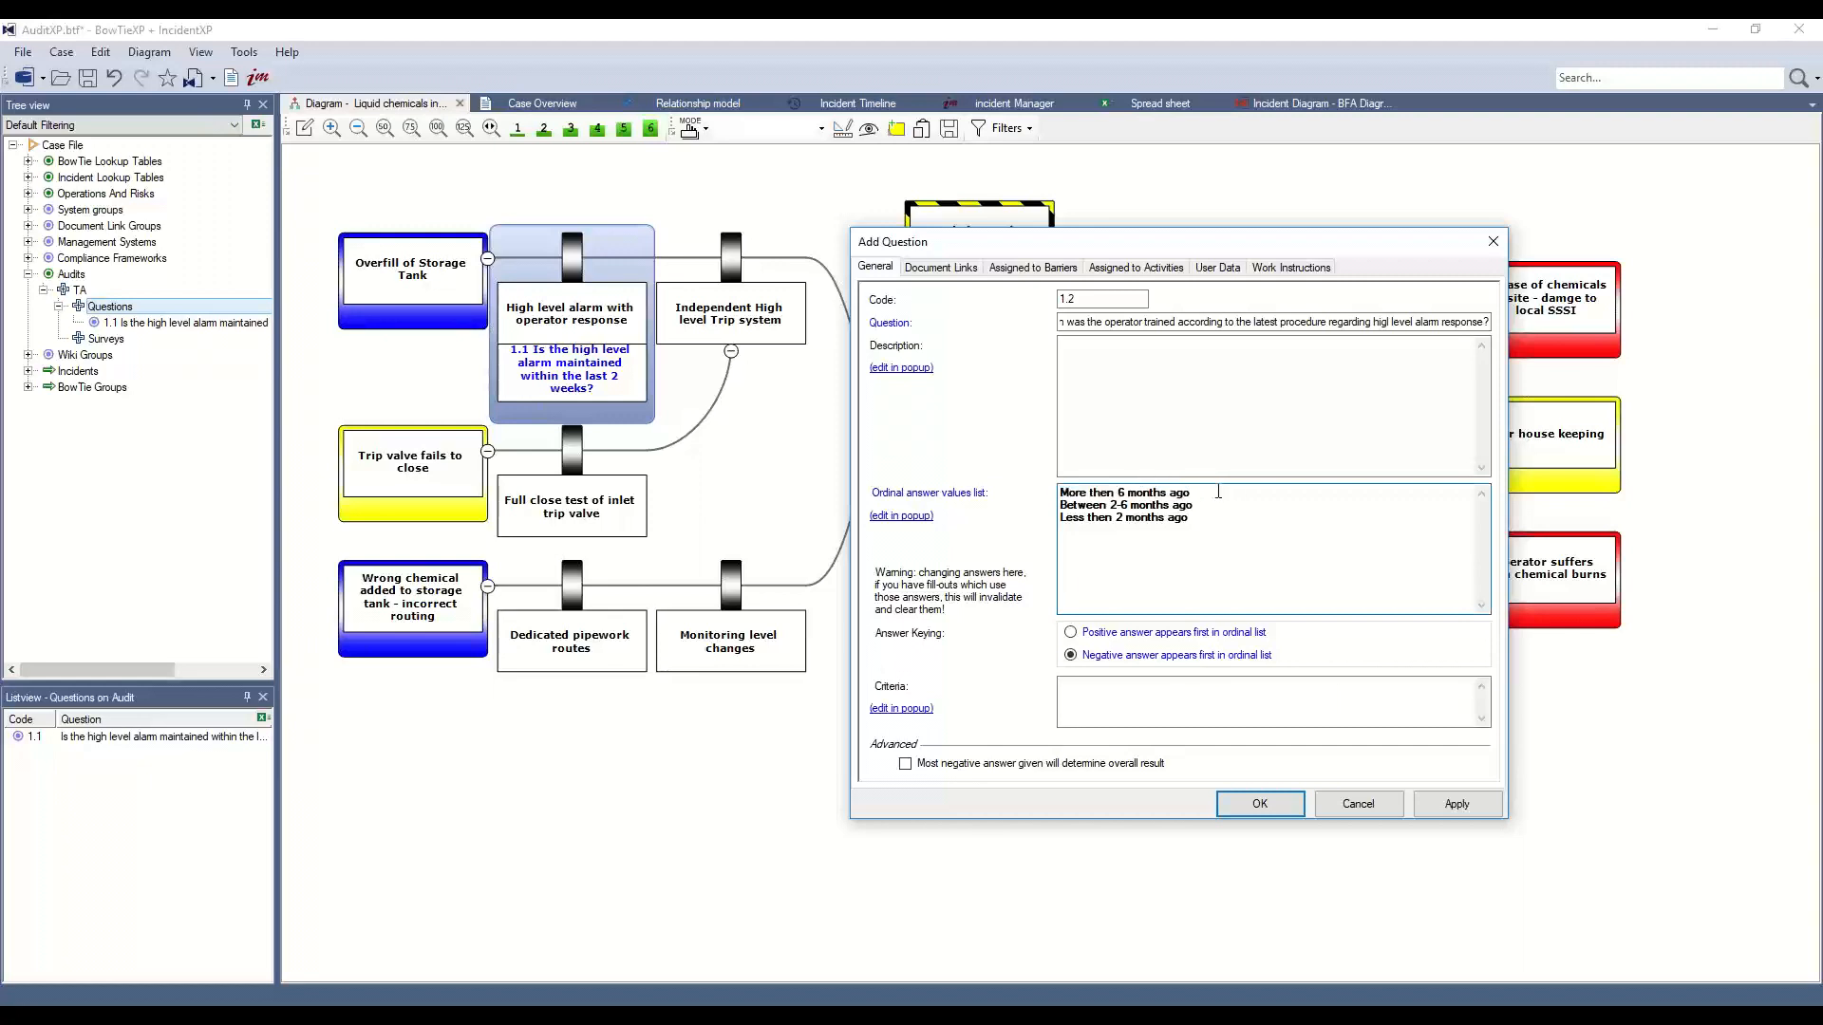
left_click(1262, 804)
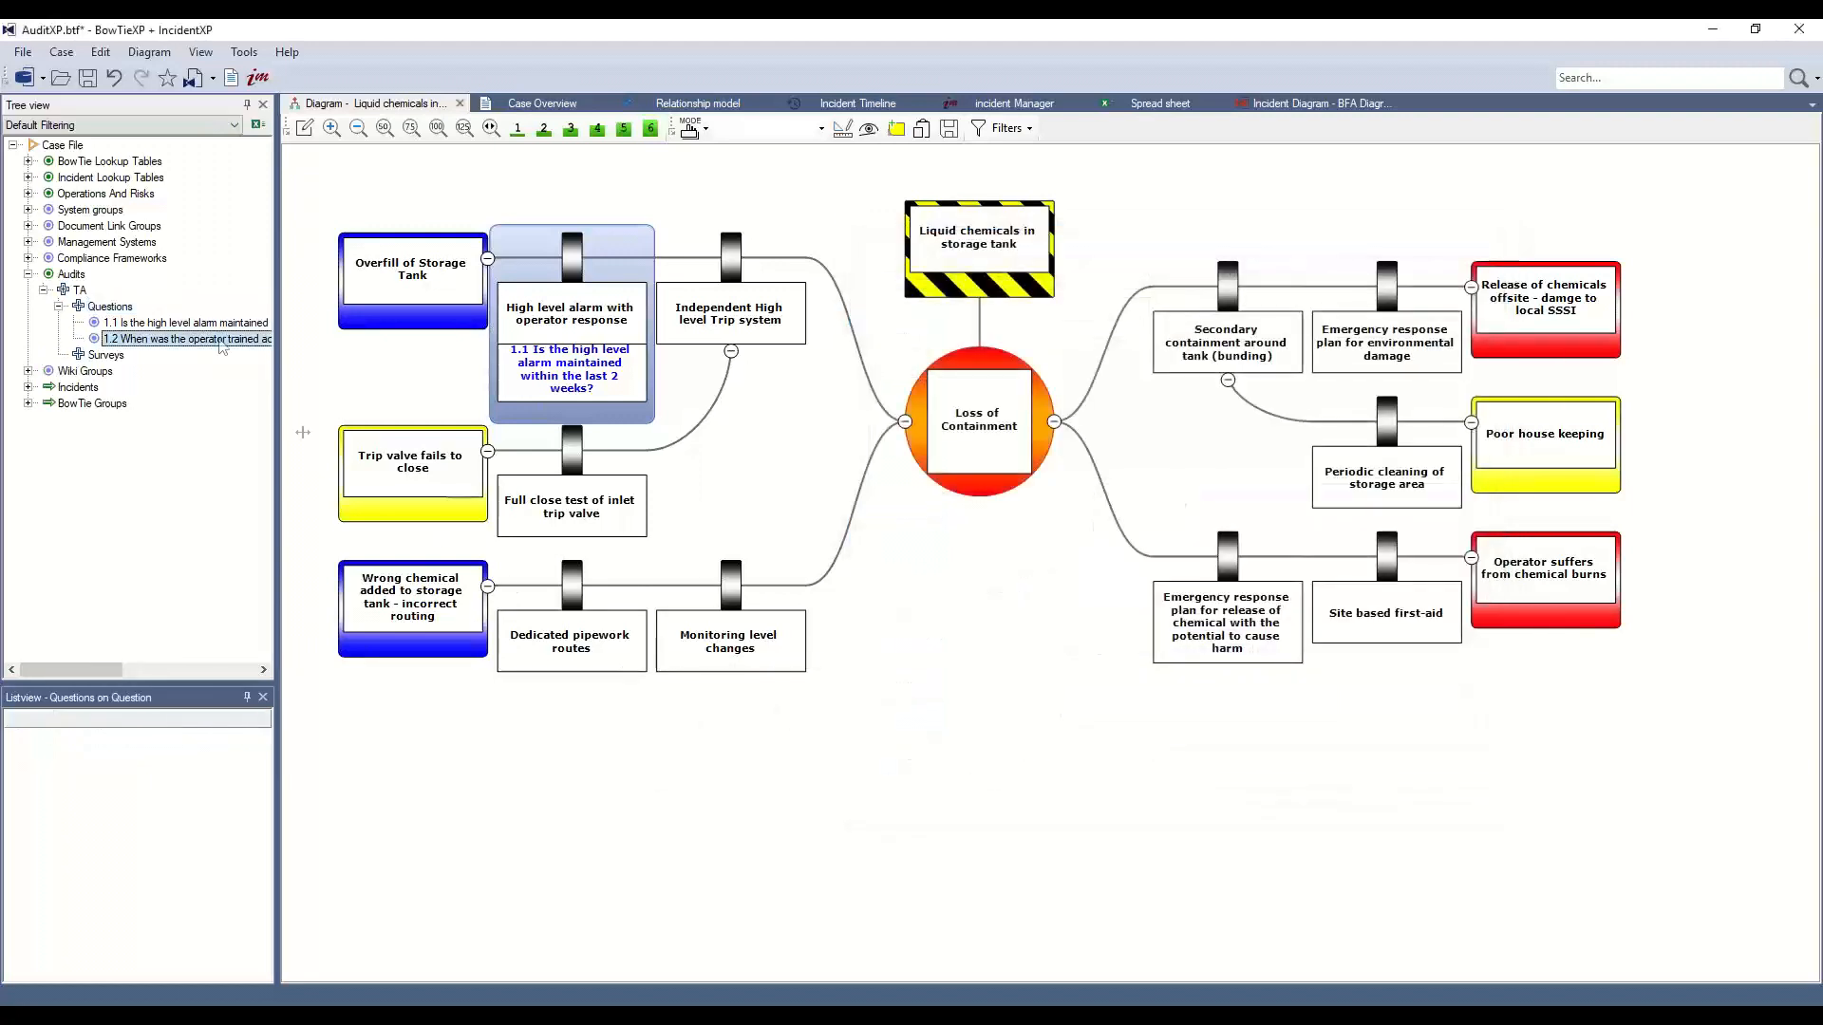
Link question 1.2 to the High level alarm barrier and collapse the Questions list
left_click_drag(197, 339, 576, 315)
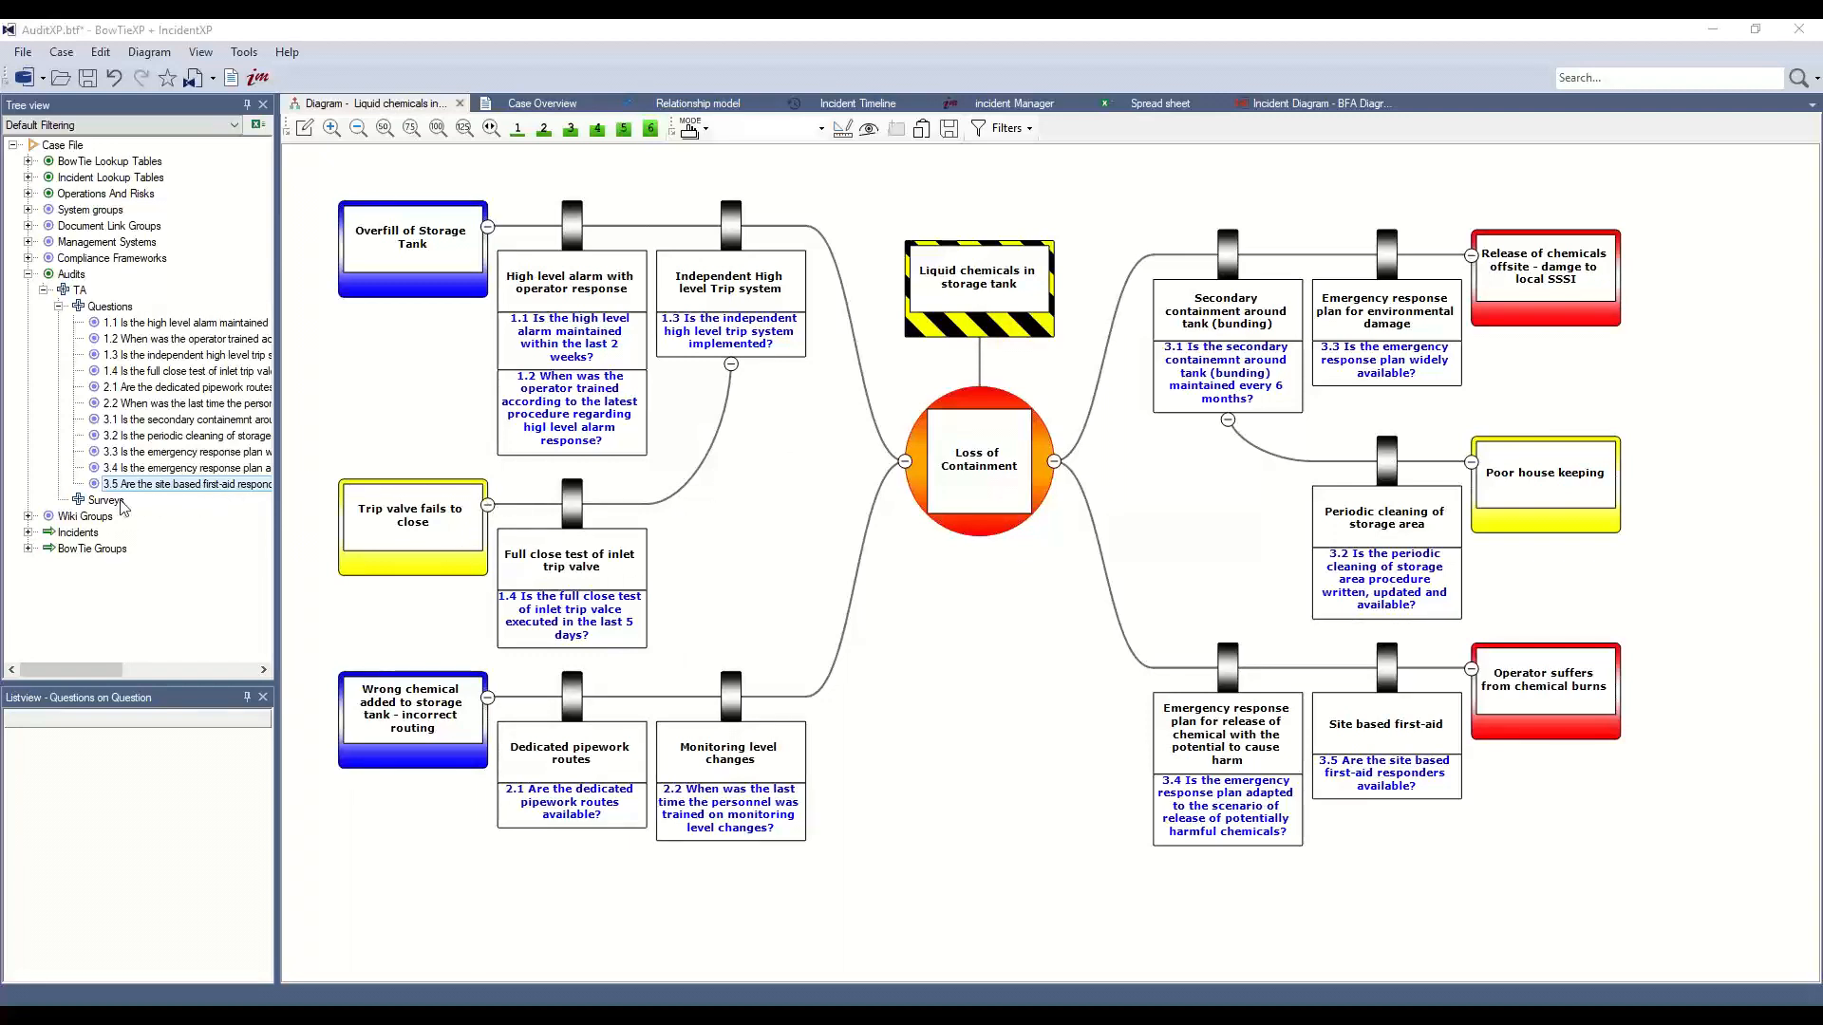
left_click(59, 307)
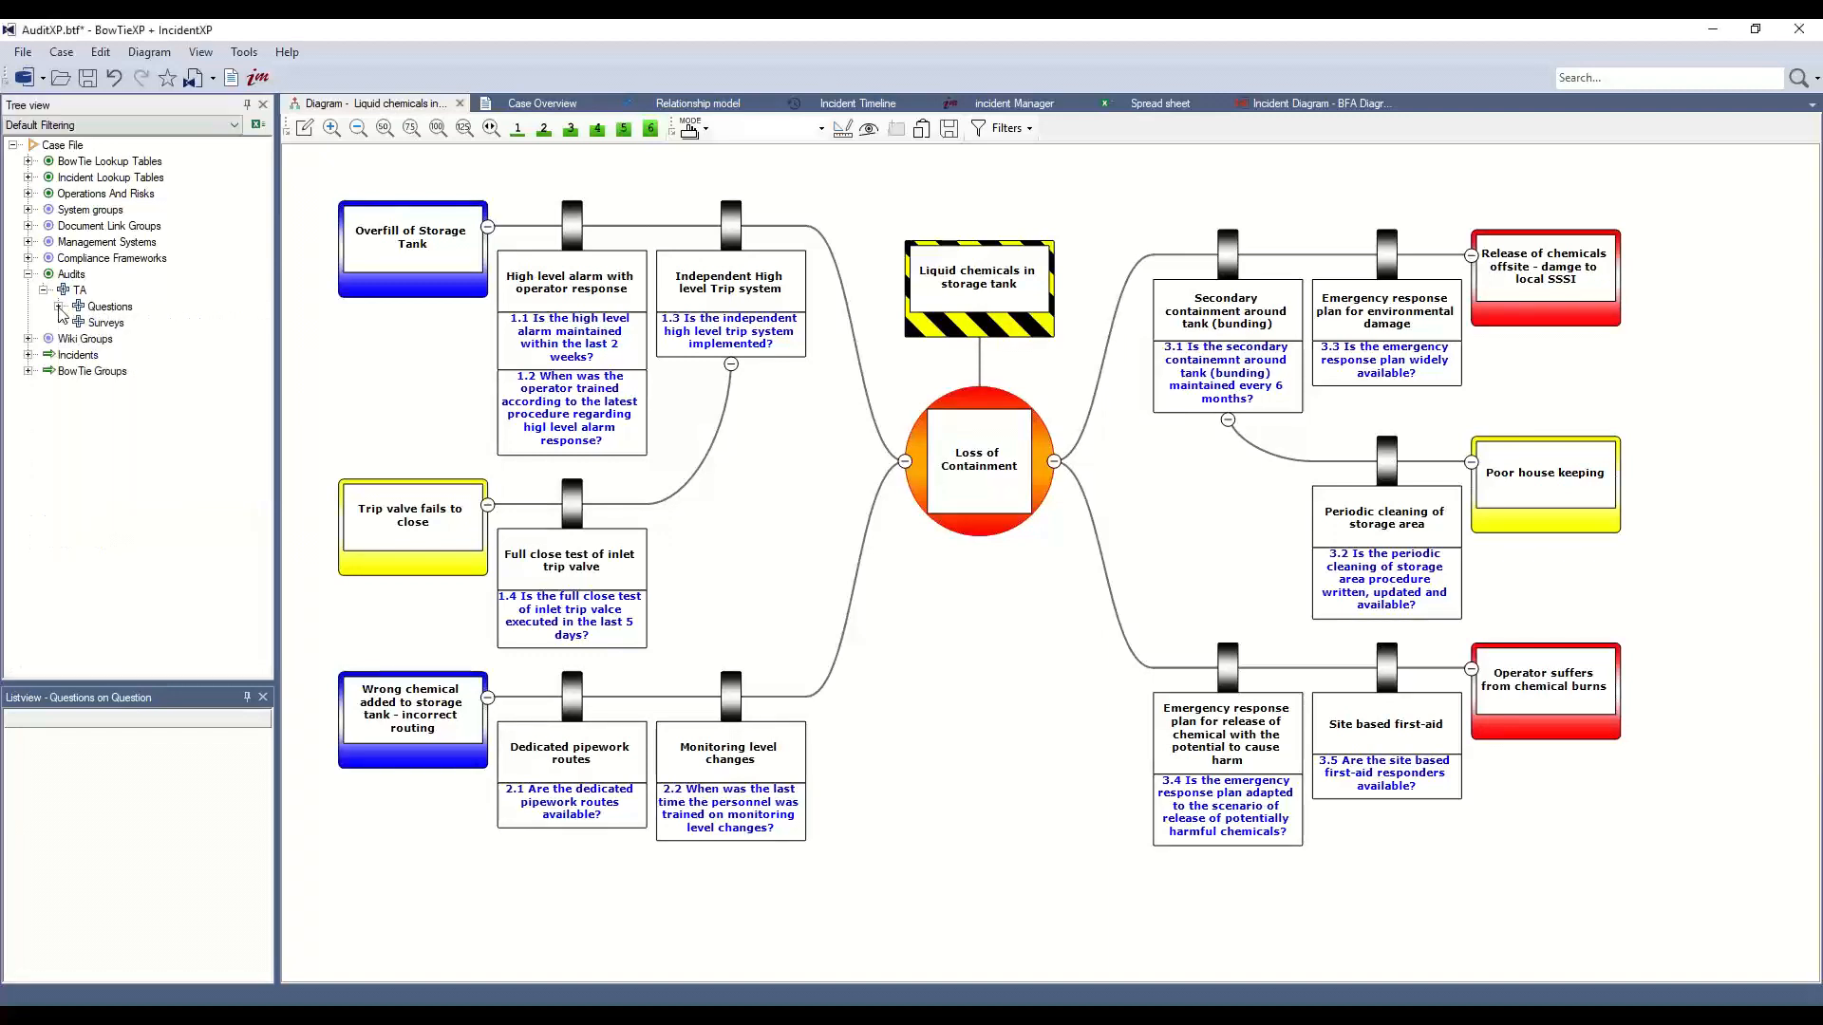
Create a new survey with code TSS named 'Tank Storage Survey'
right_click(109, 325)
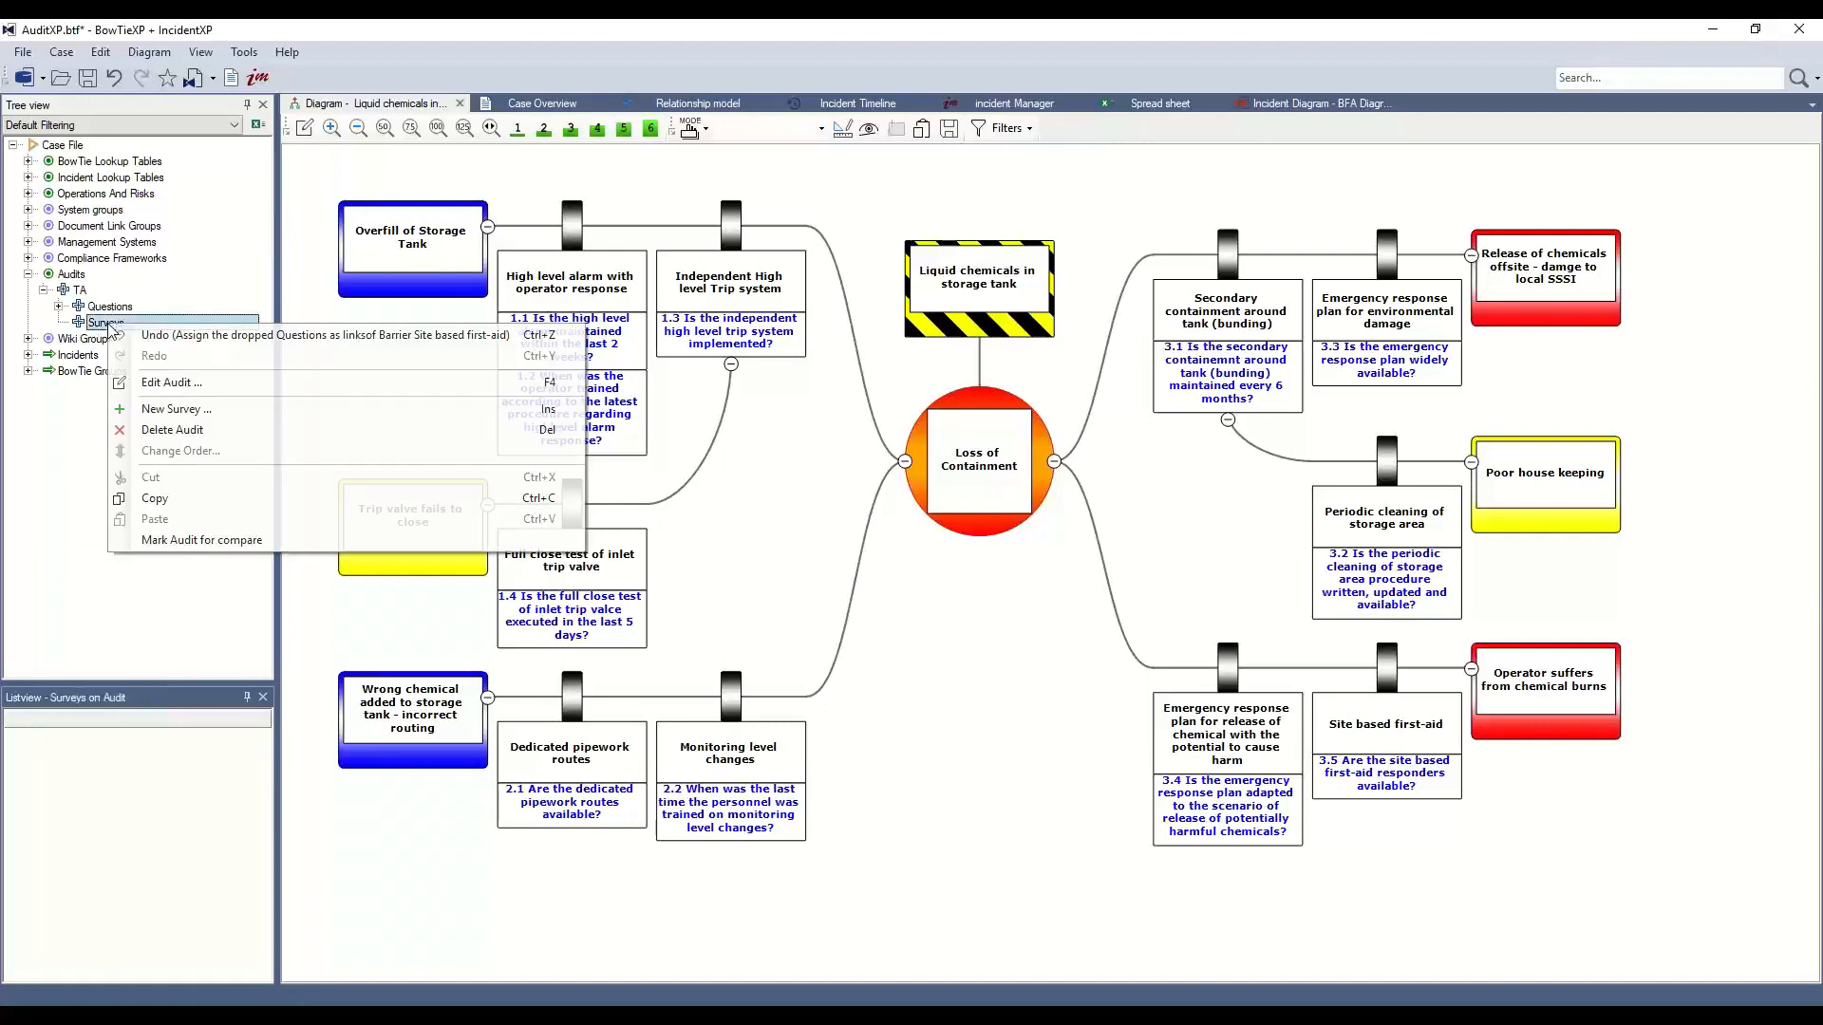
left_click(201, 418)
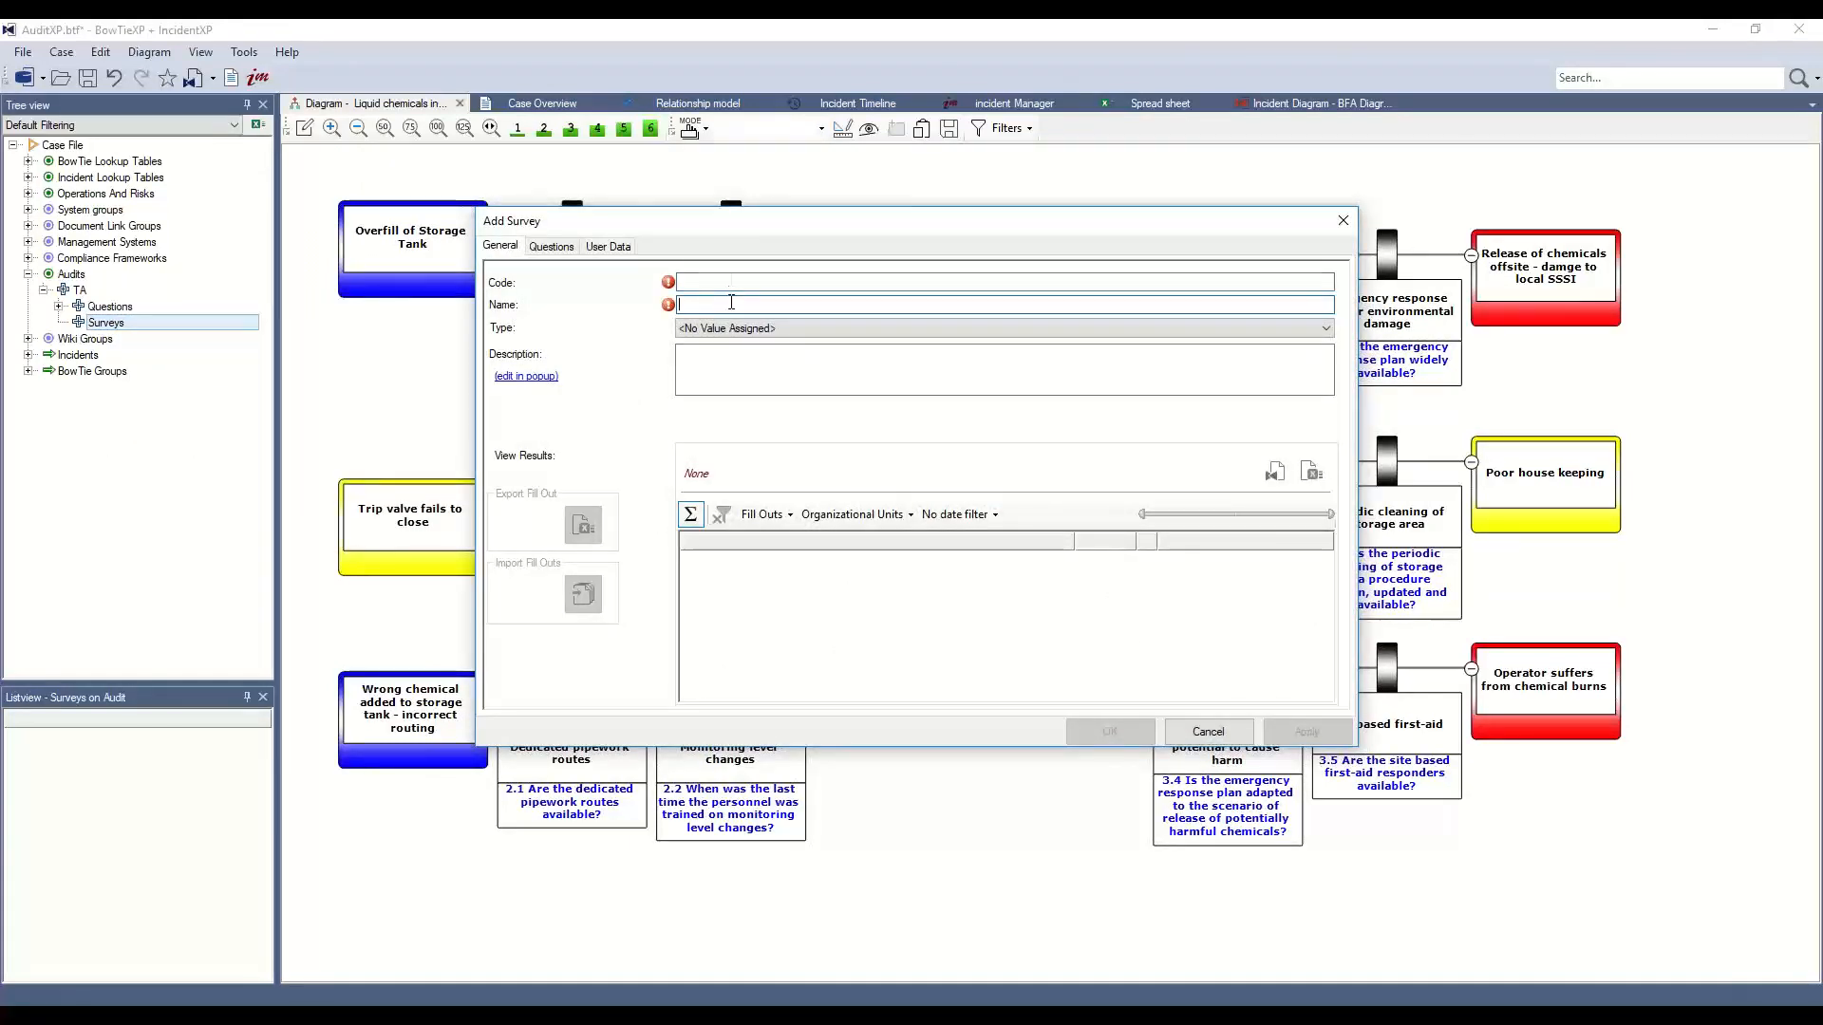
type("TSS")
key("Tab")
type("Tank")
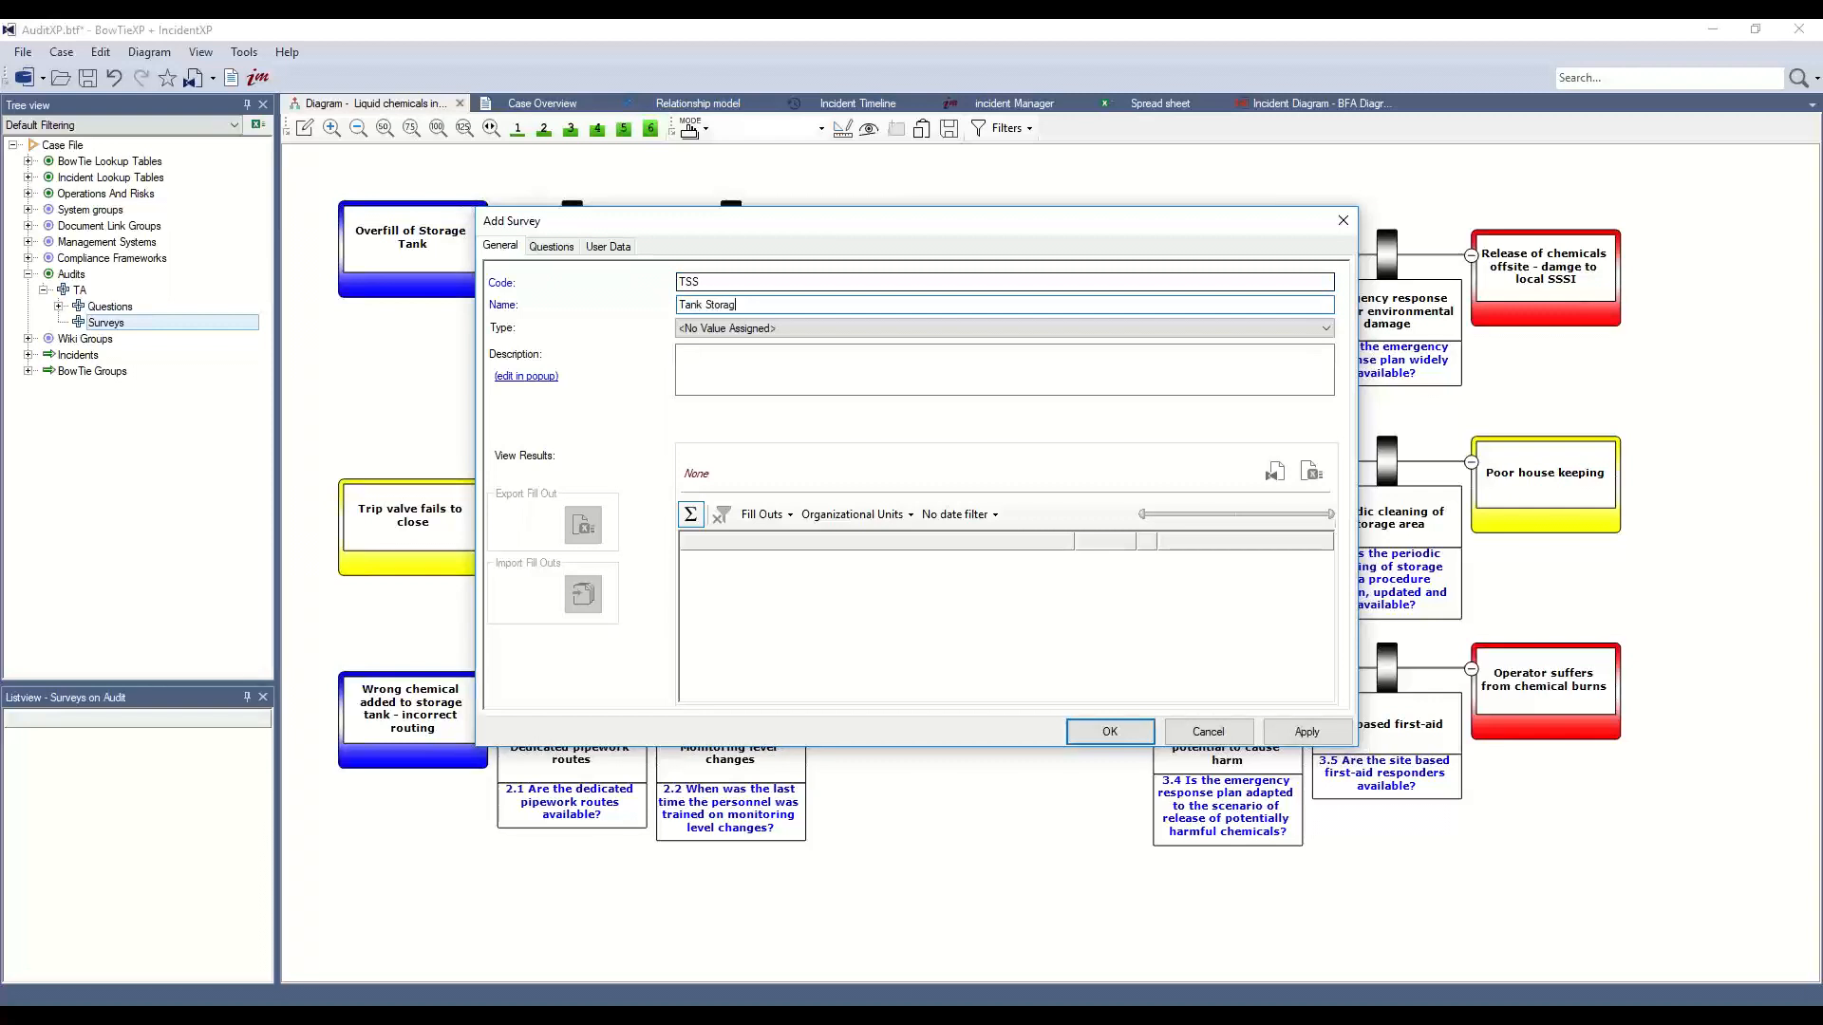
type("urvey")
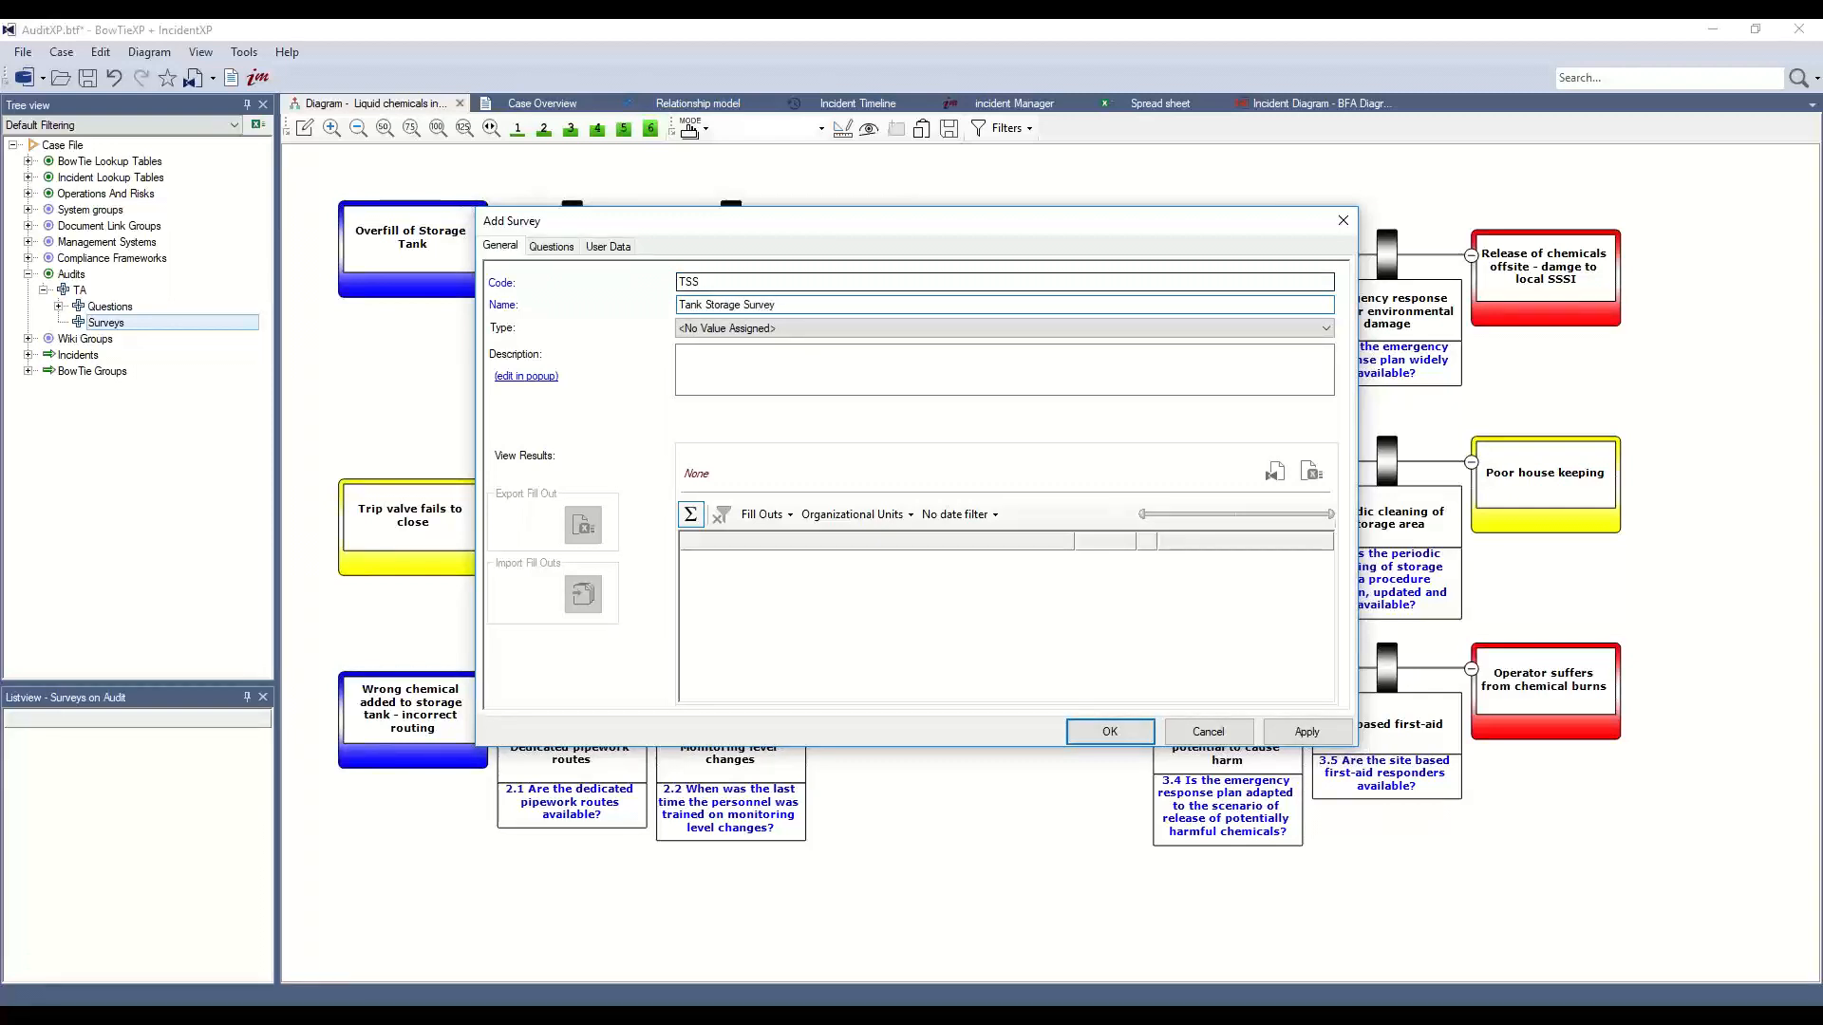
Assign all questions 1.1 through 3.5 to the survey
left_click(552, 247)
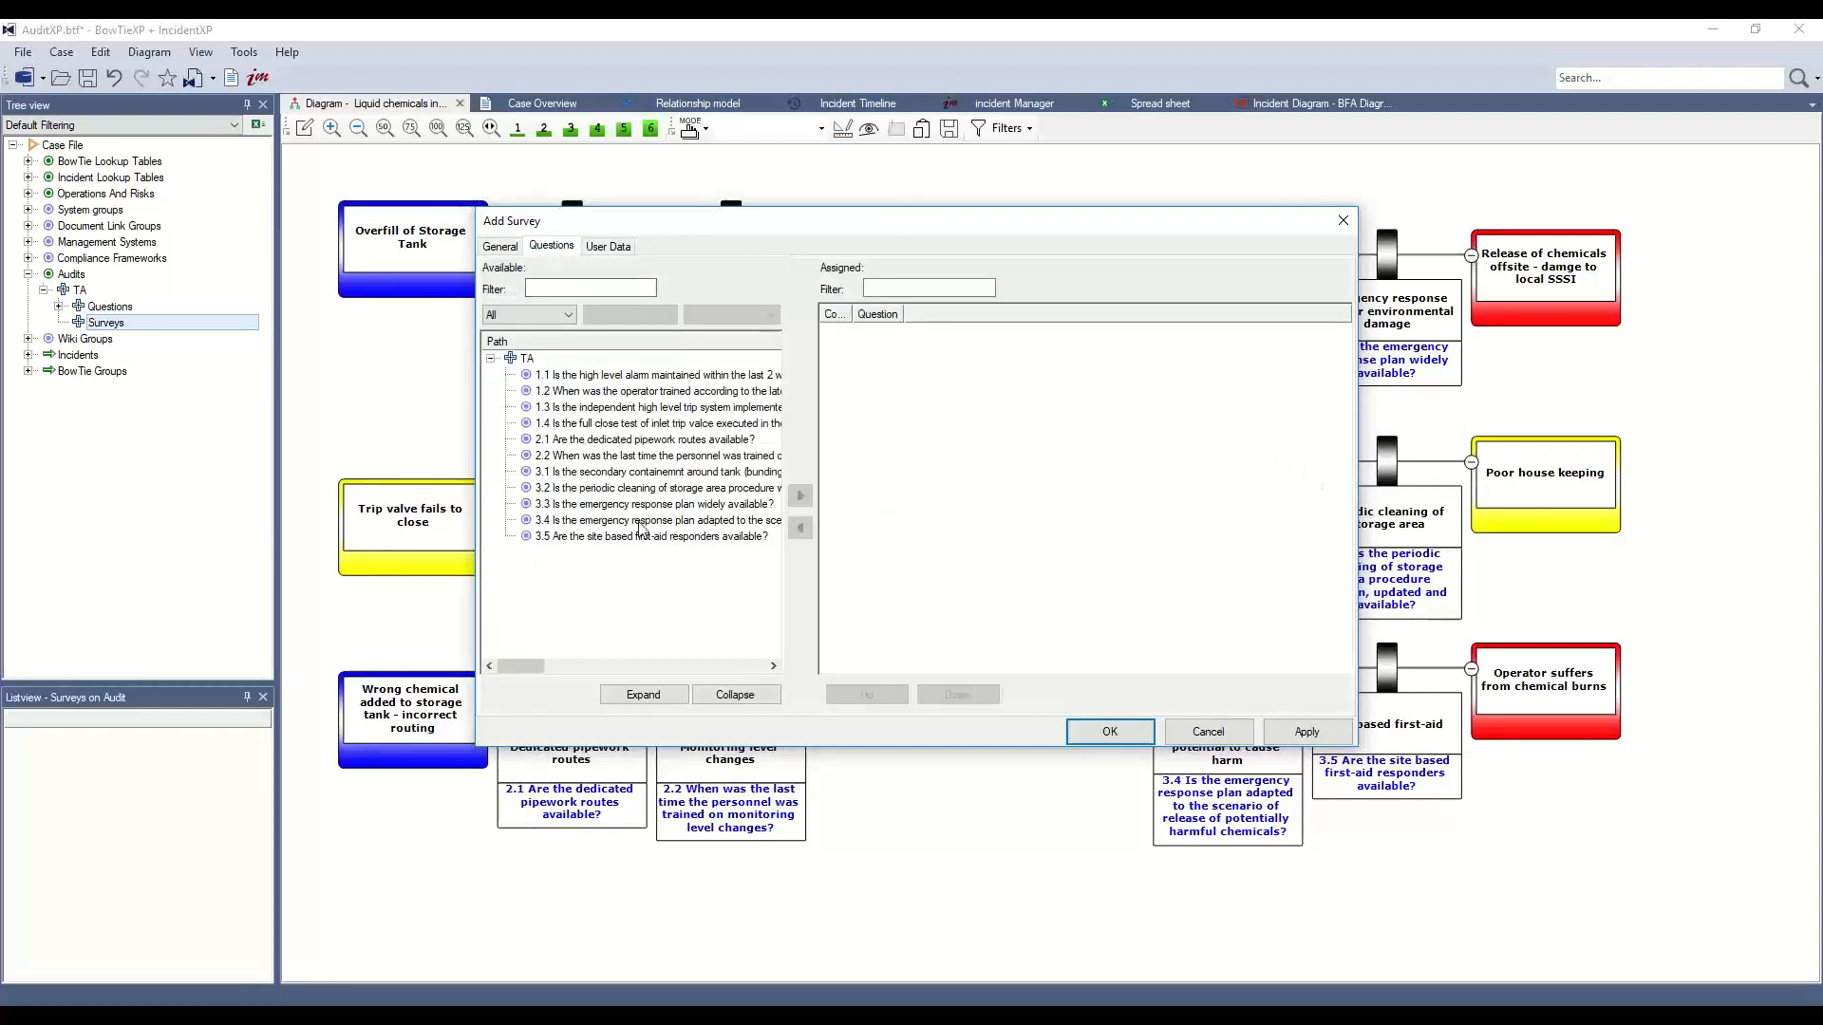
left_click(553, 289)
left_click(524, 317)
left_click(521, 323)
left_click(580, 376)
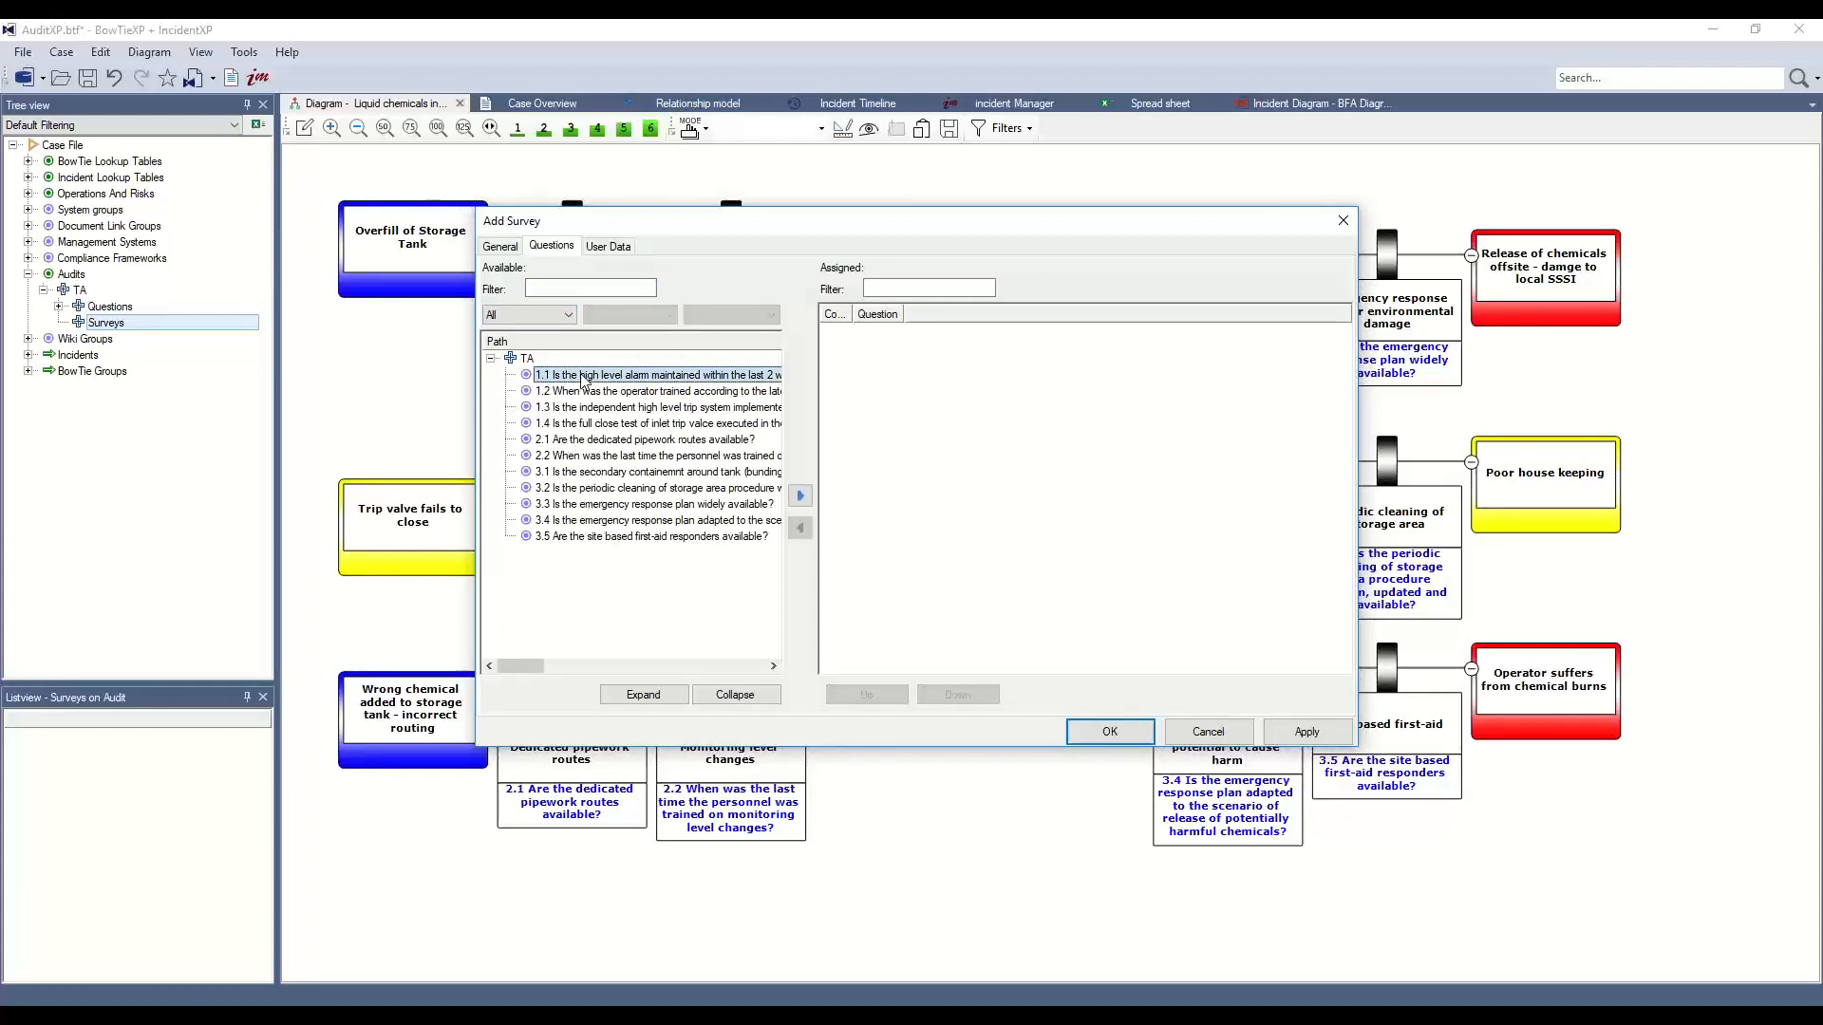
left_click(688, 539, "shift")
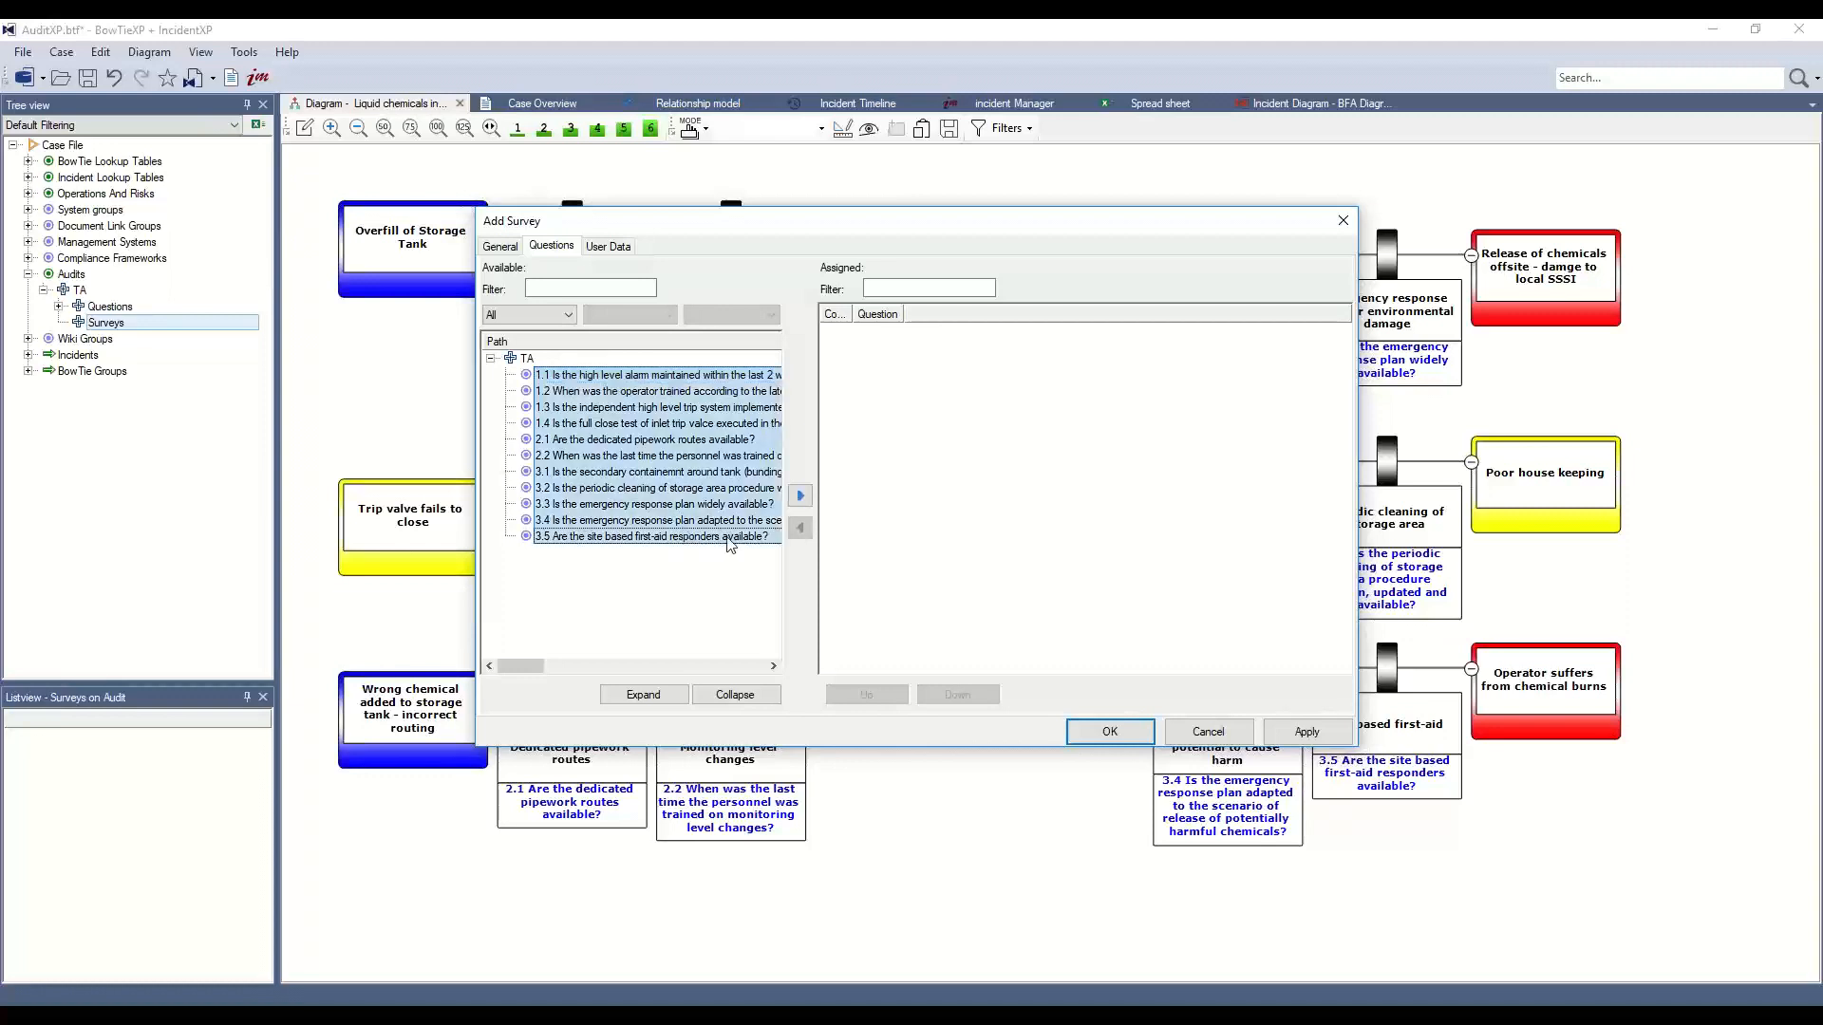
left_click(800, 497)
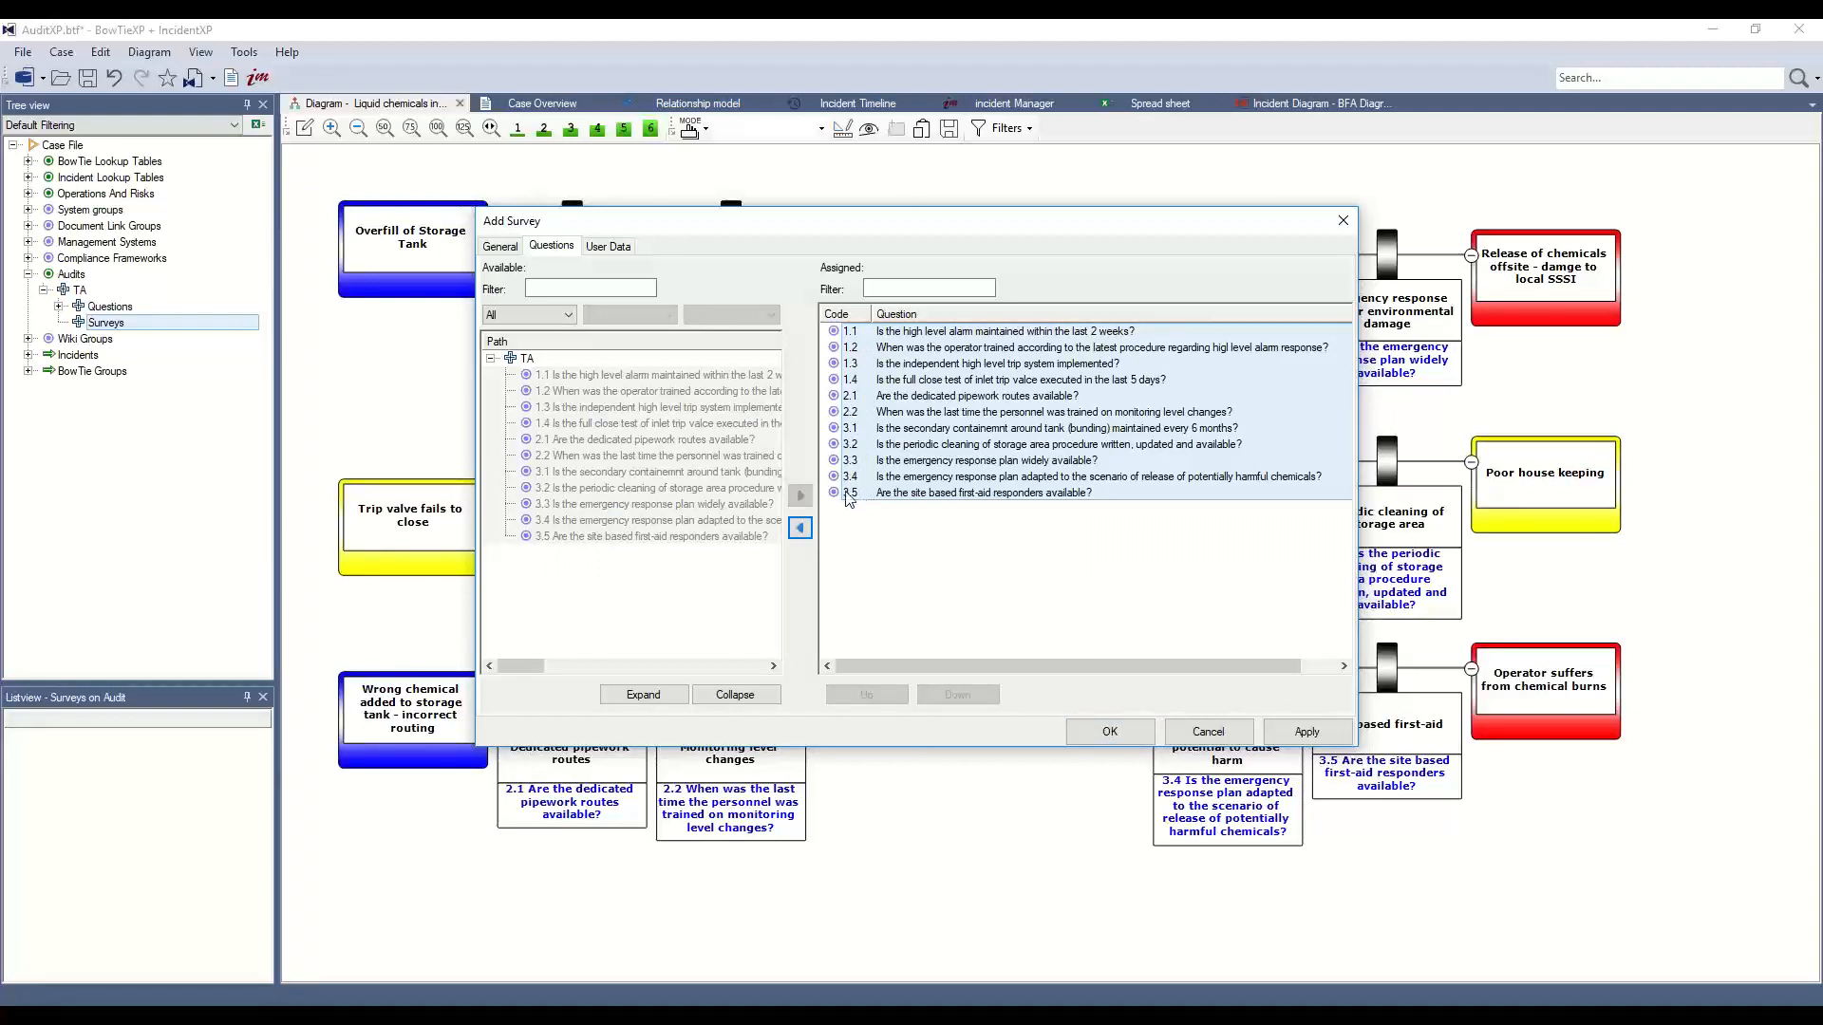
left_click(499, 246)
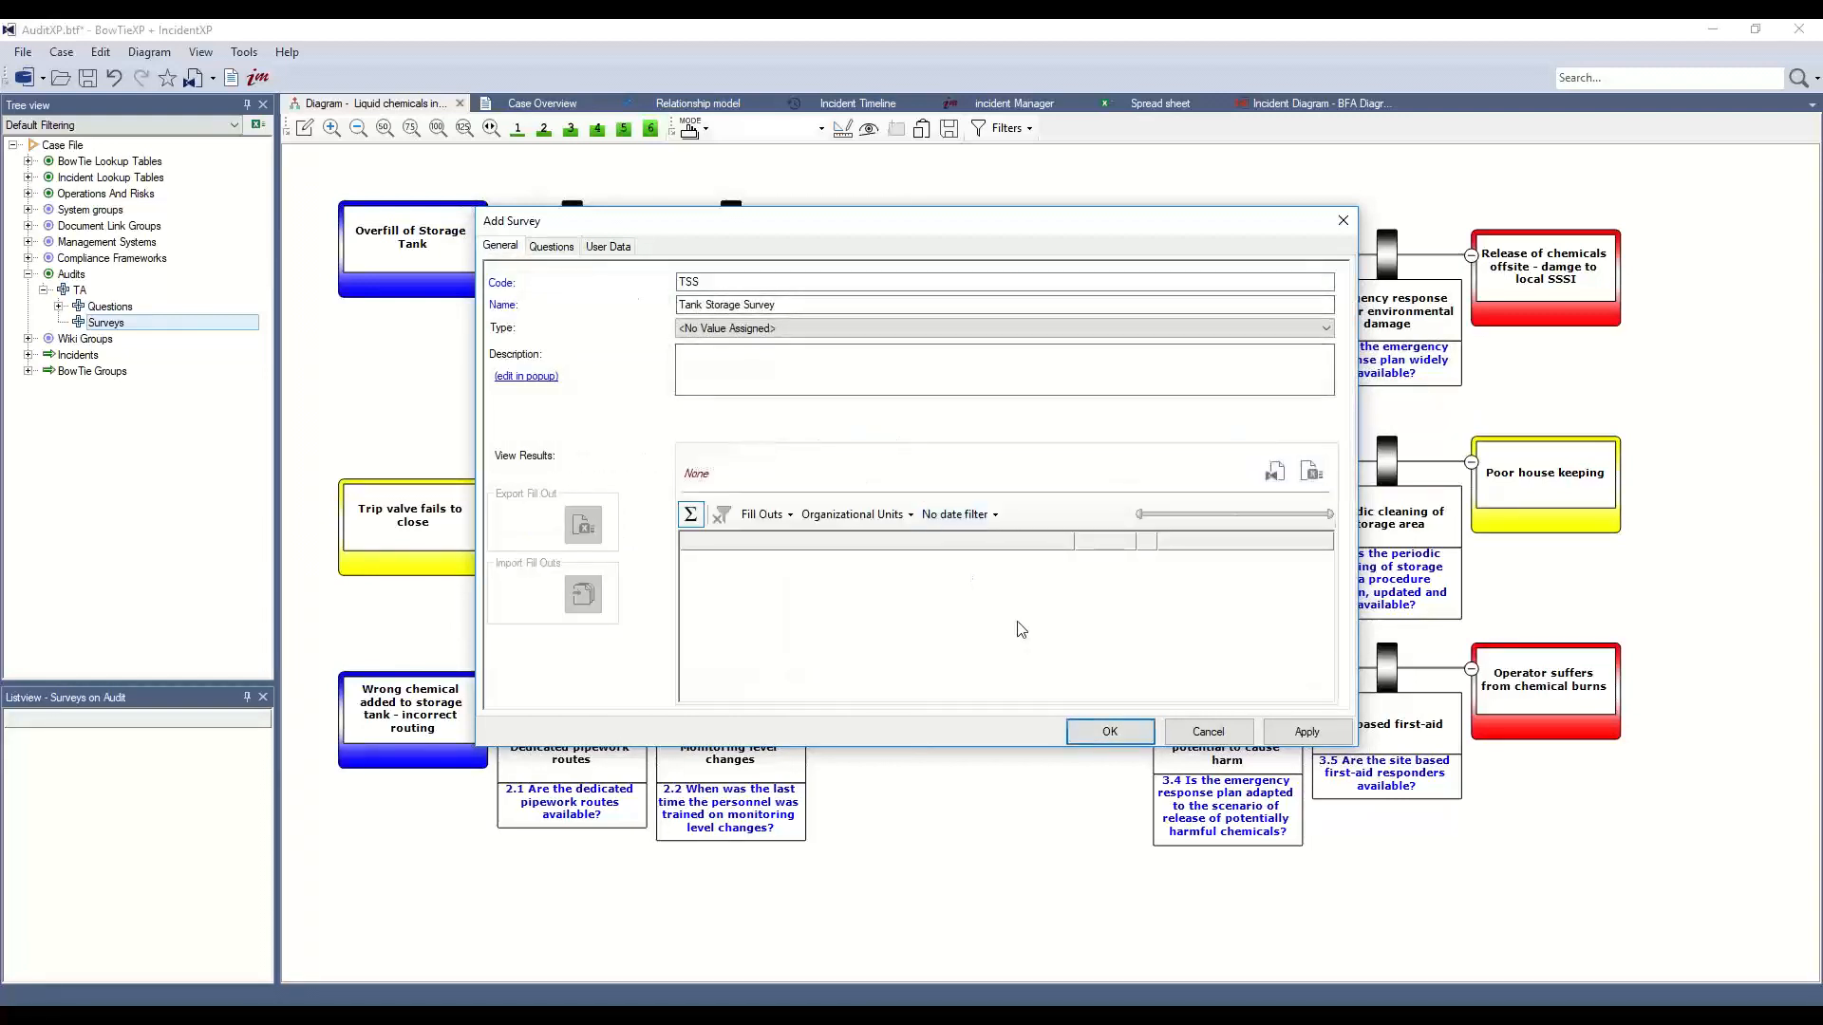
Save the Tank Storage Survey and reopen it for editing
left_click(1090, 733)
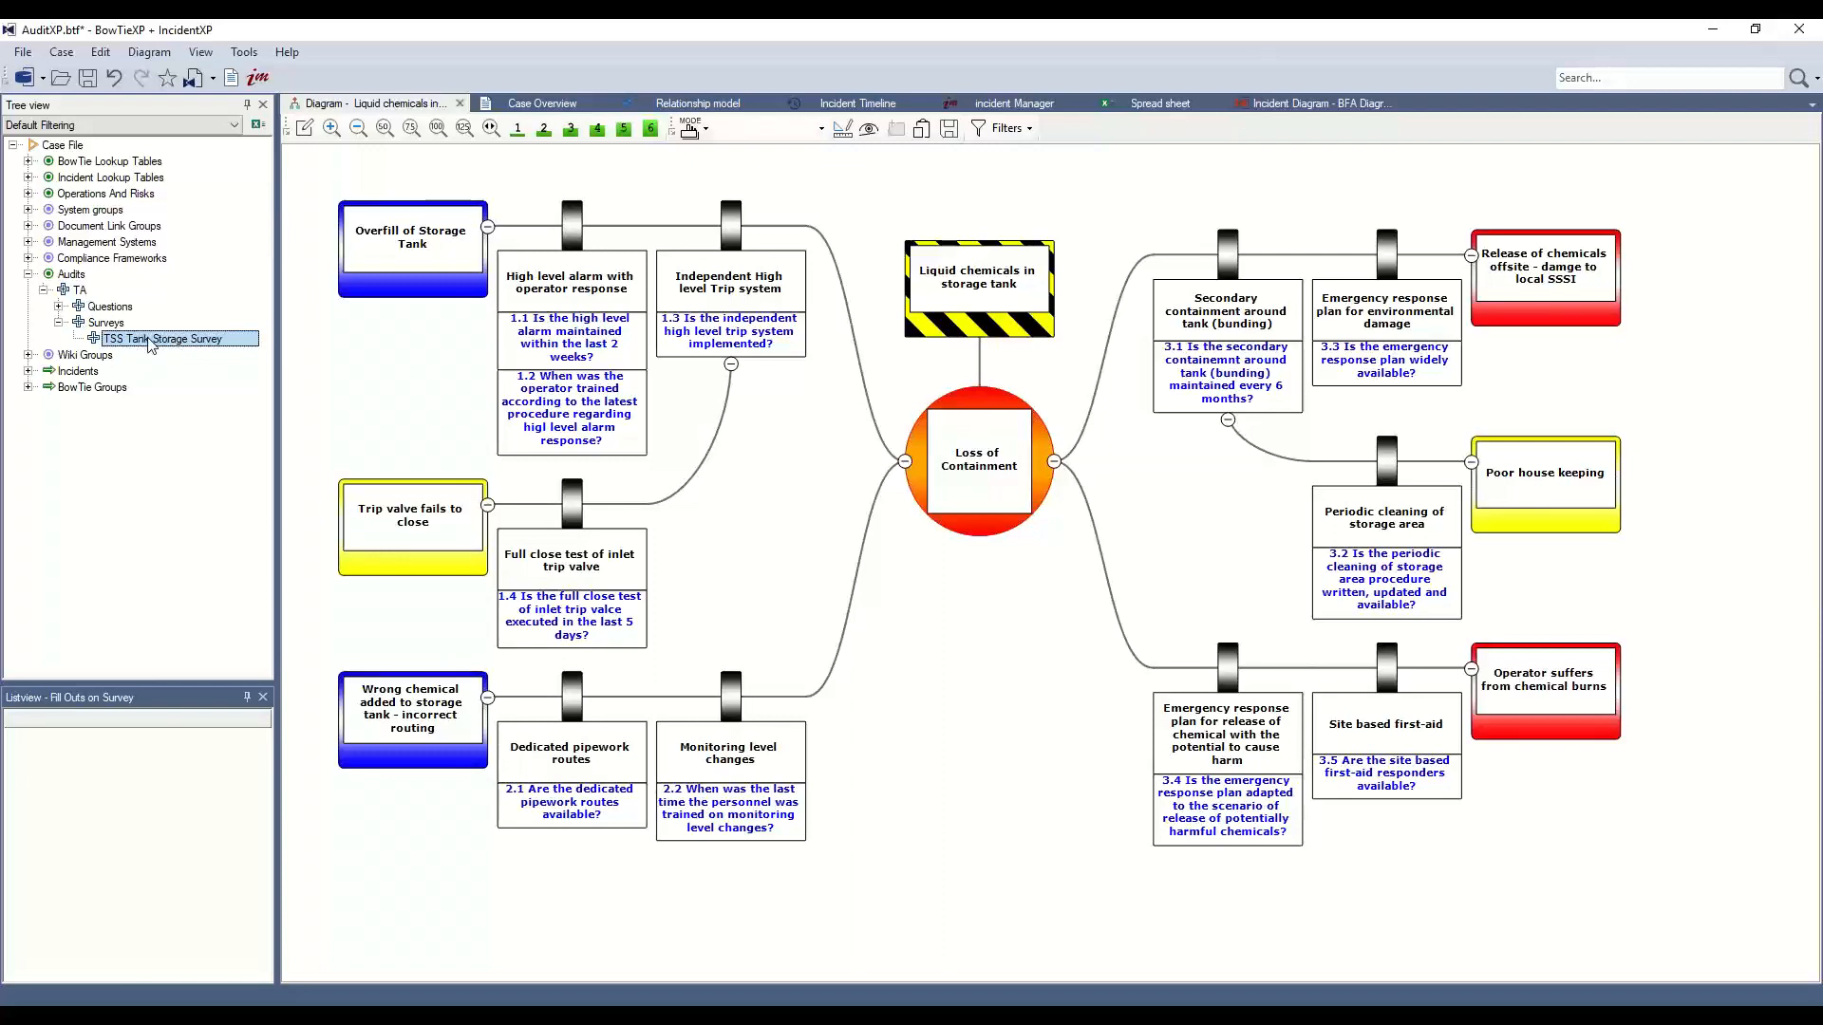
double_click(149, 341)
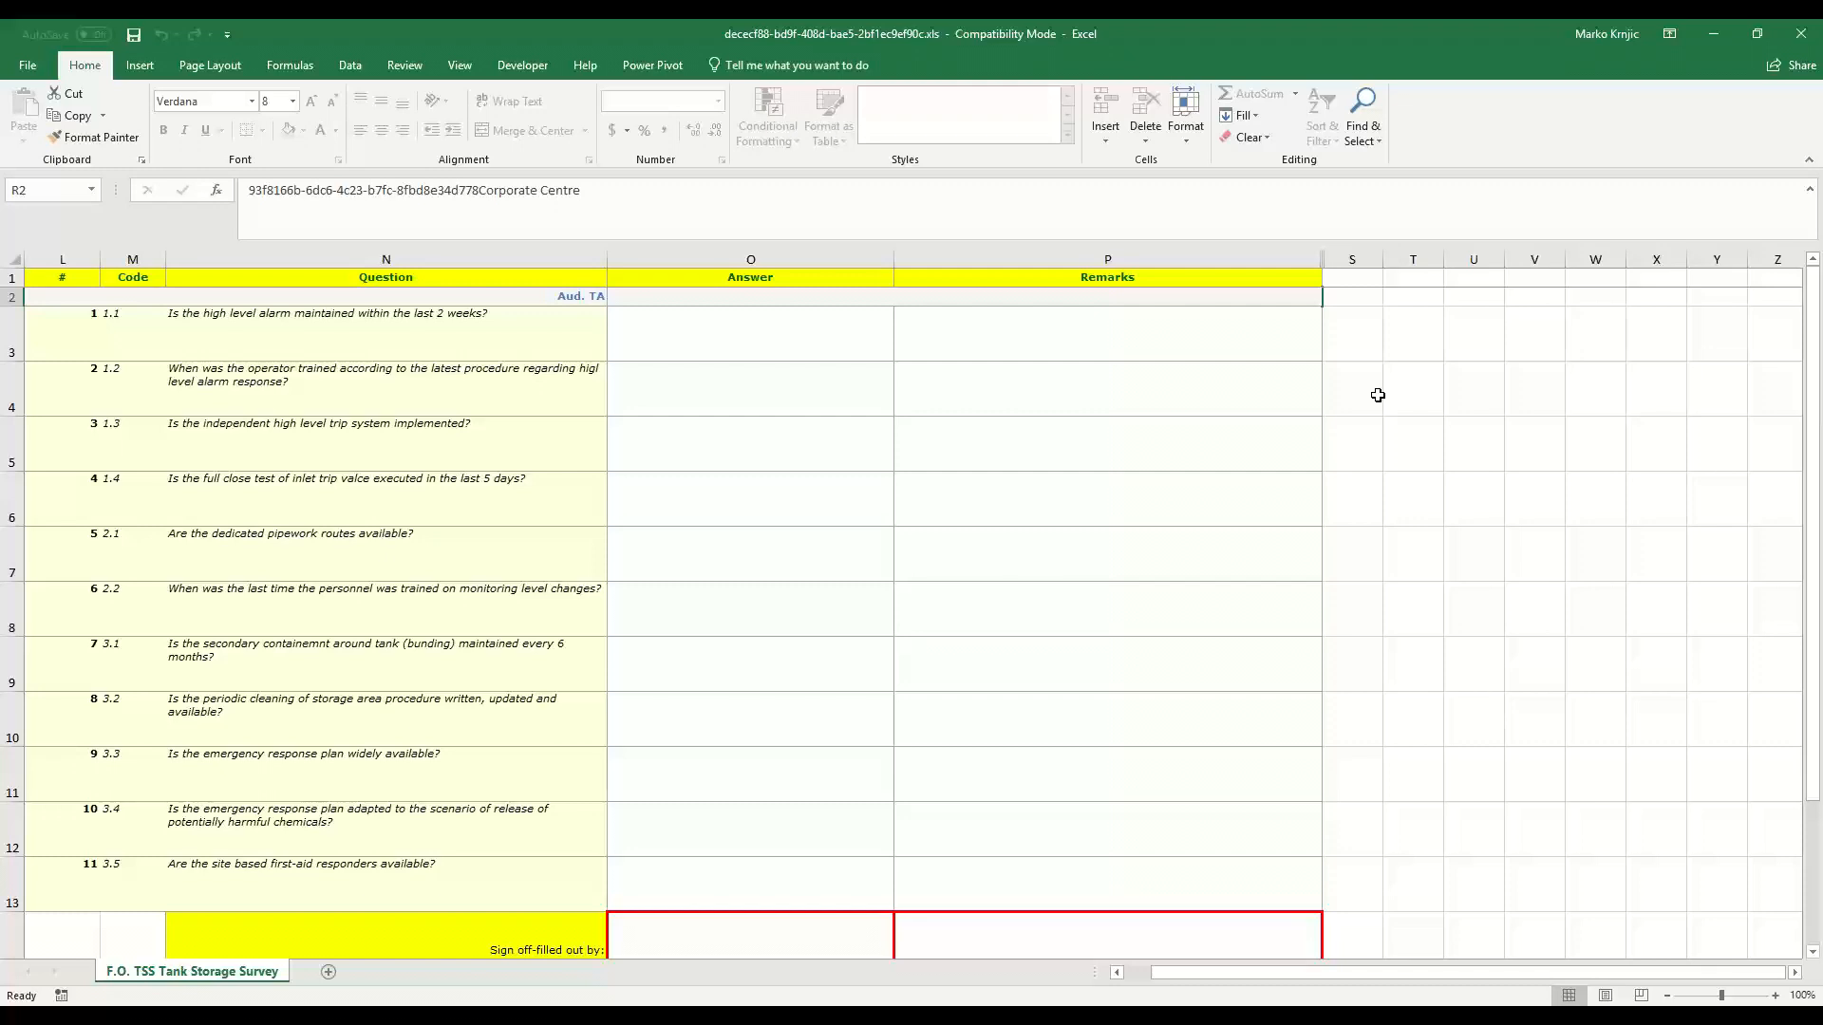
Inspect the fill-out sheet's question cells N3–N6 and the answer choices for question 1.1
left_click(240, 334)
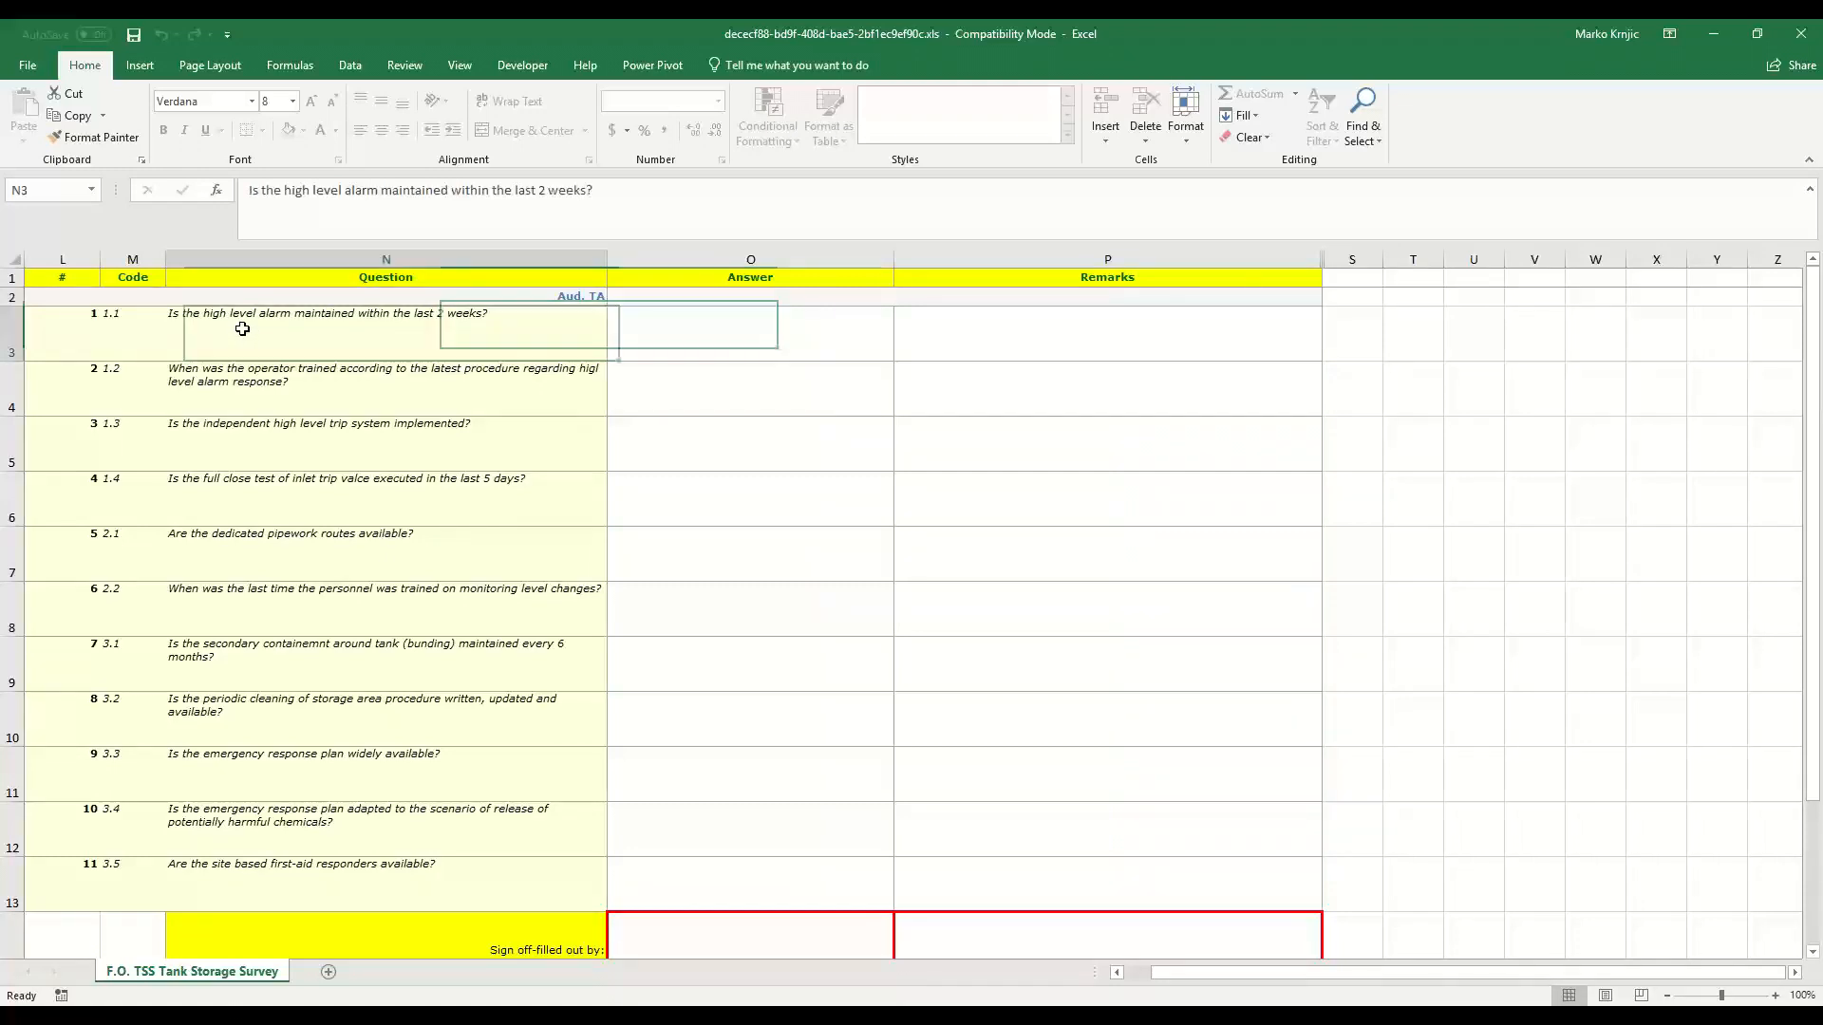
left_click(249, 379)
left_click(250, 436)
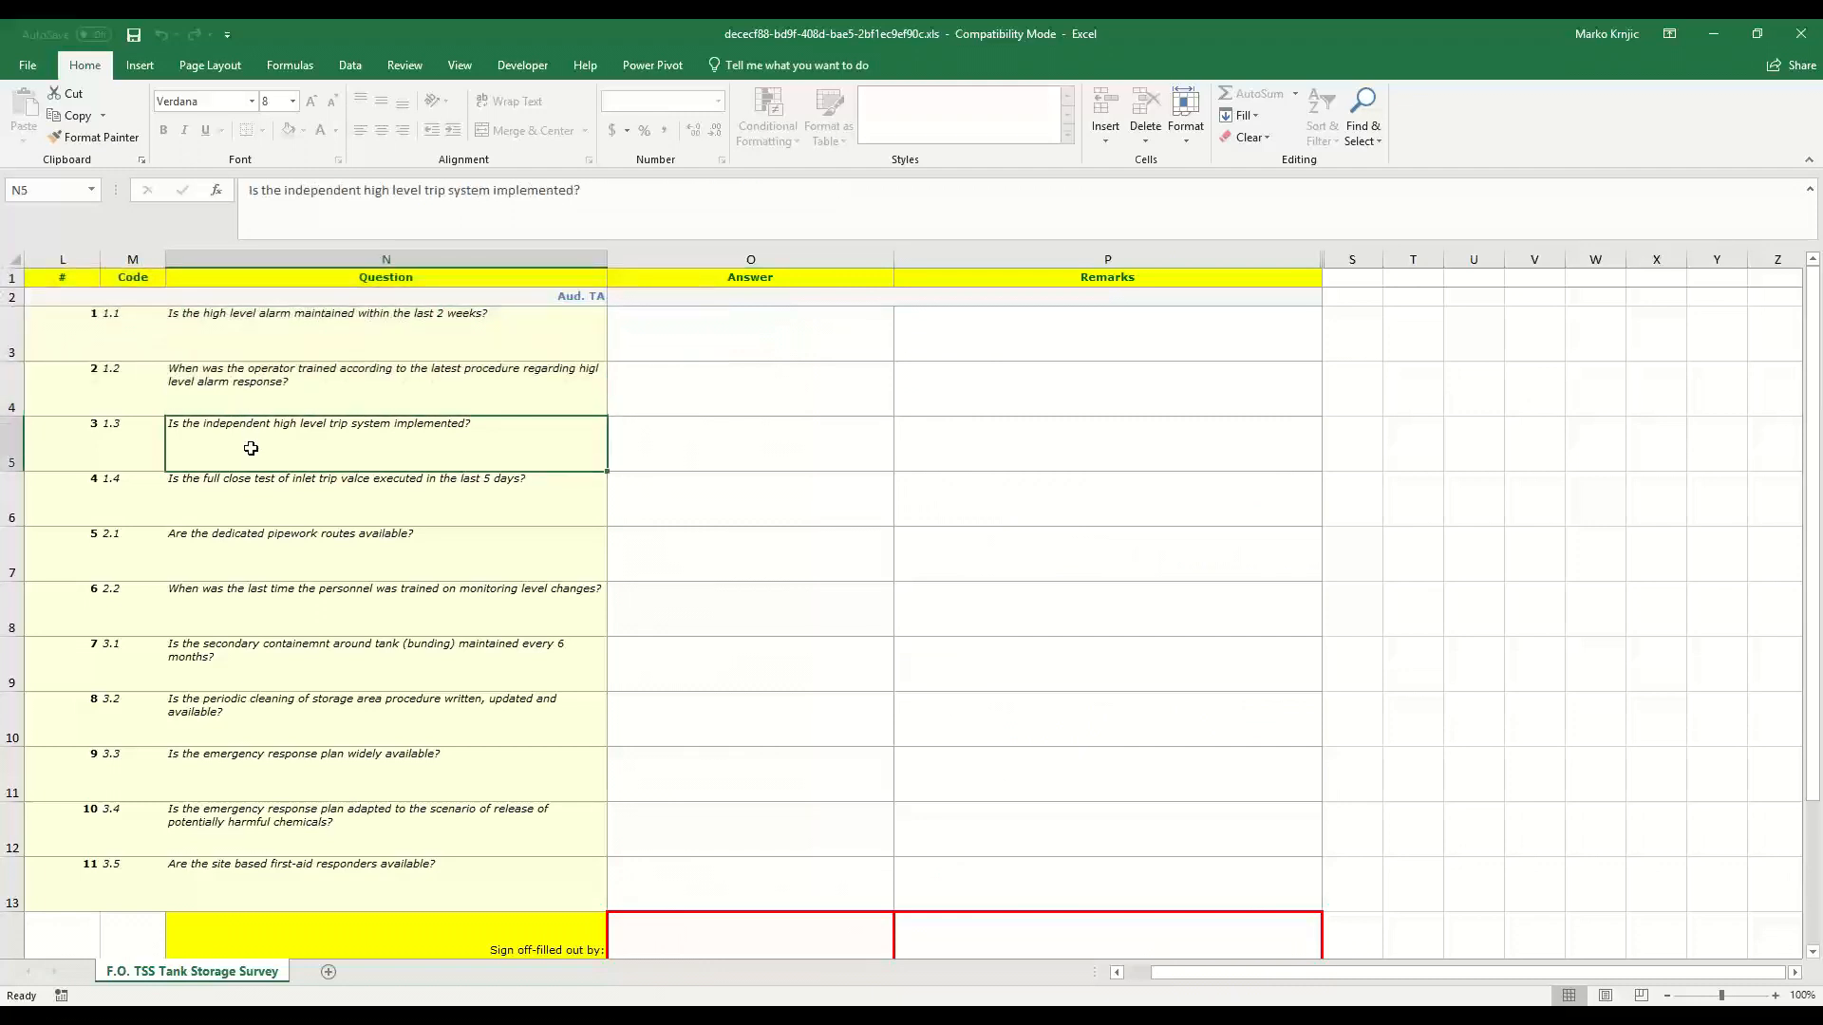
left_click(303, 499)
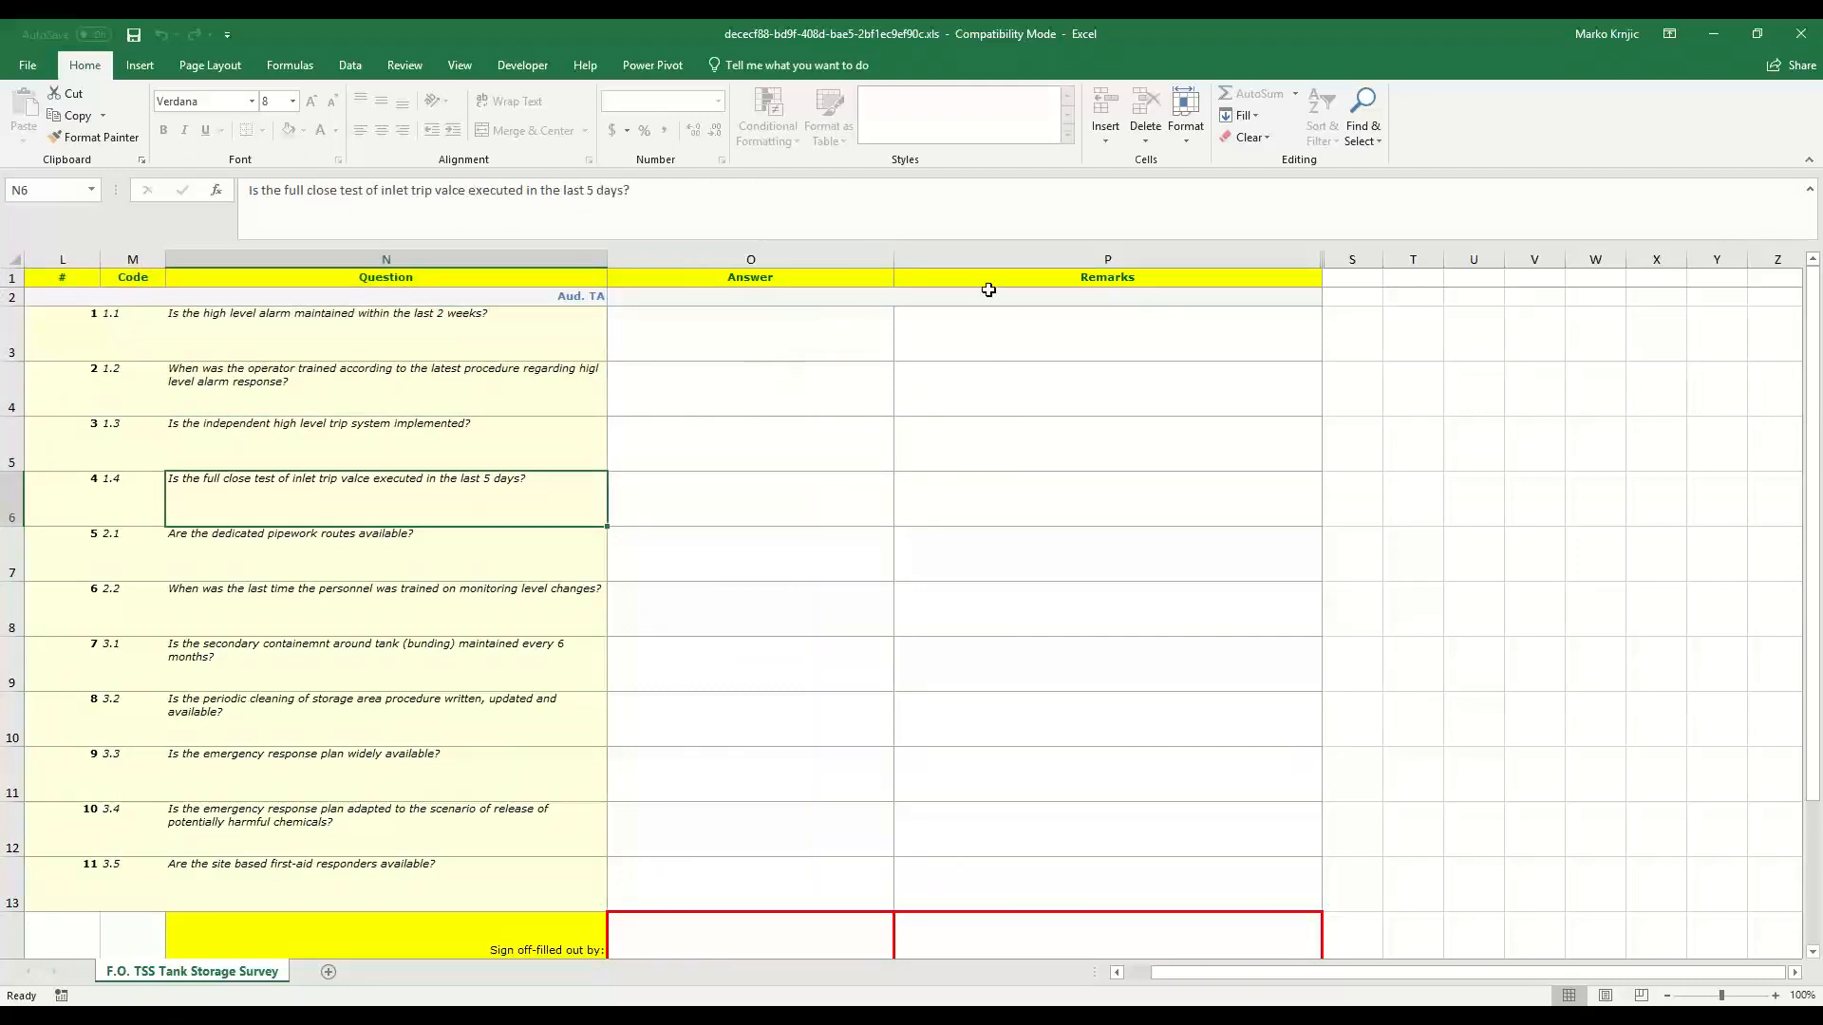
left_click(761, 331)
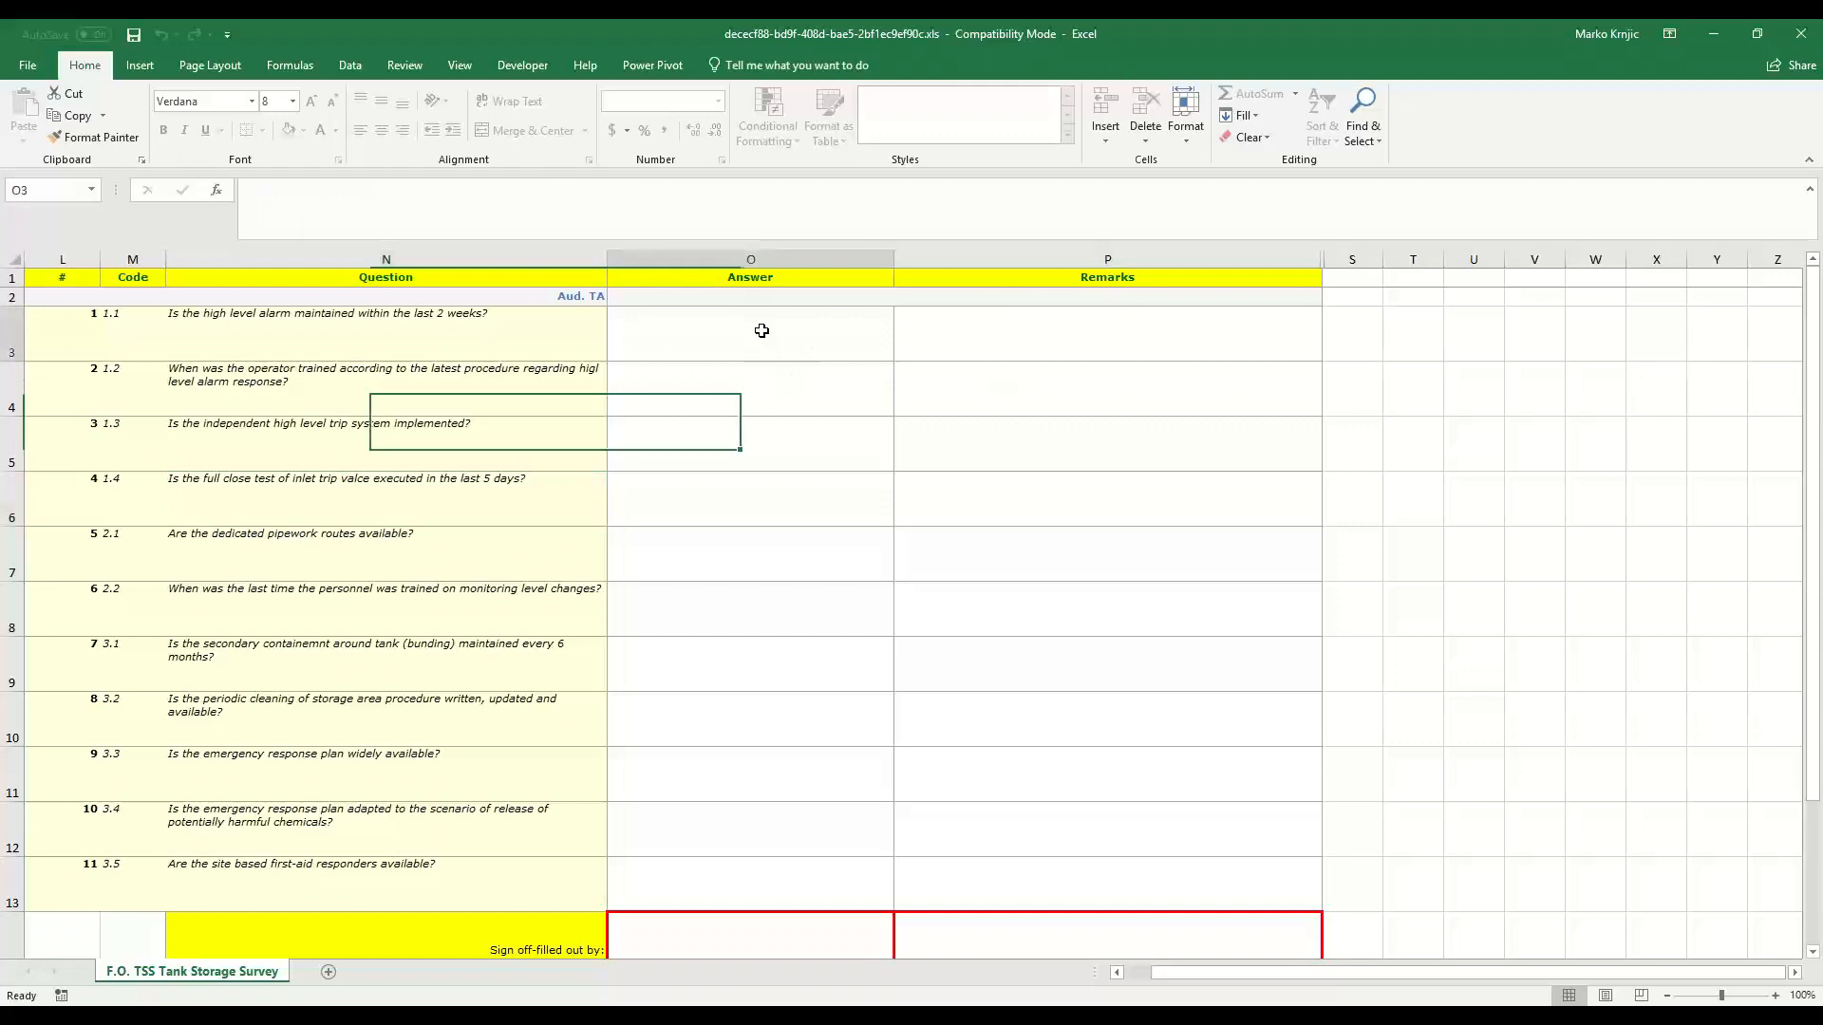
left_click(902, 353)
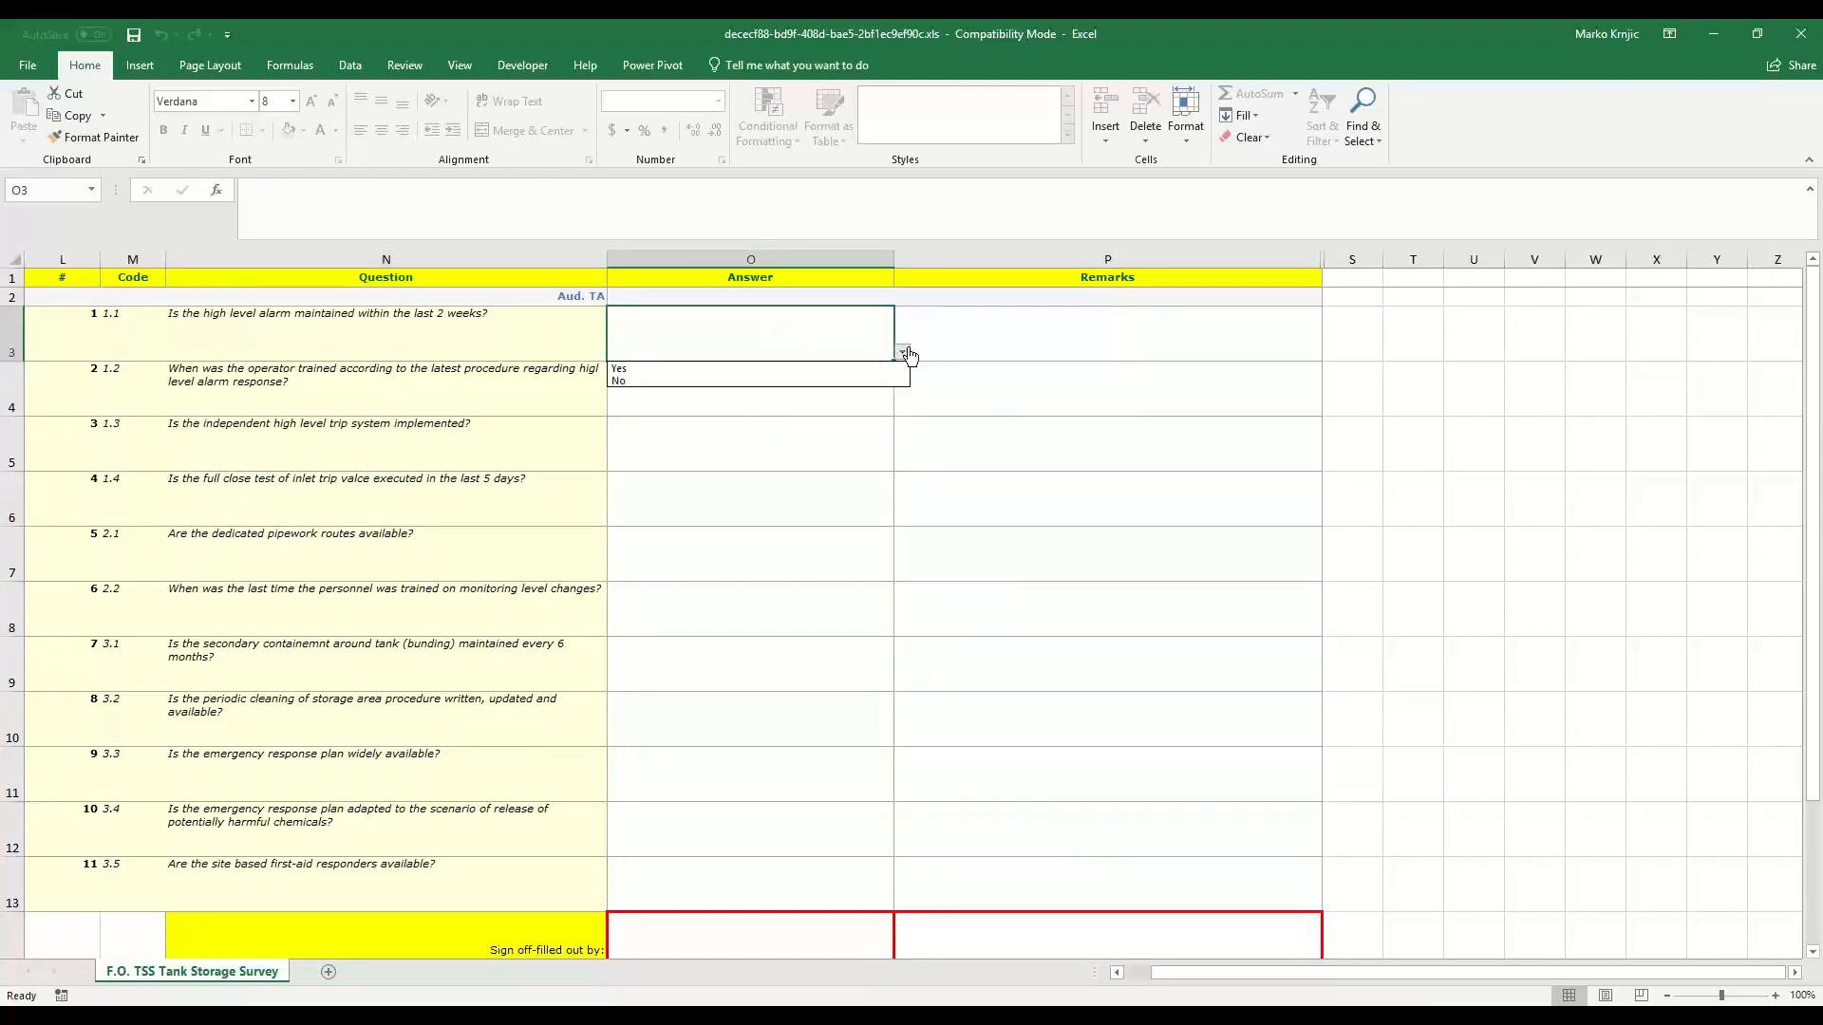
left_click(1014, 342)
left_click(1056, 342)
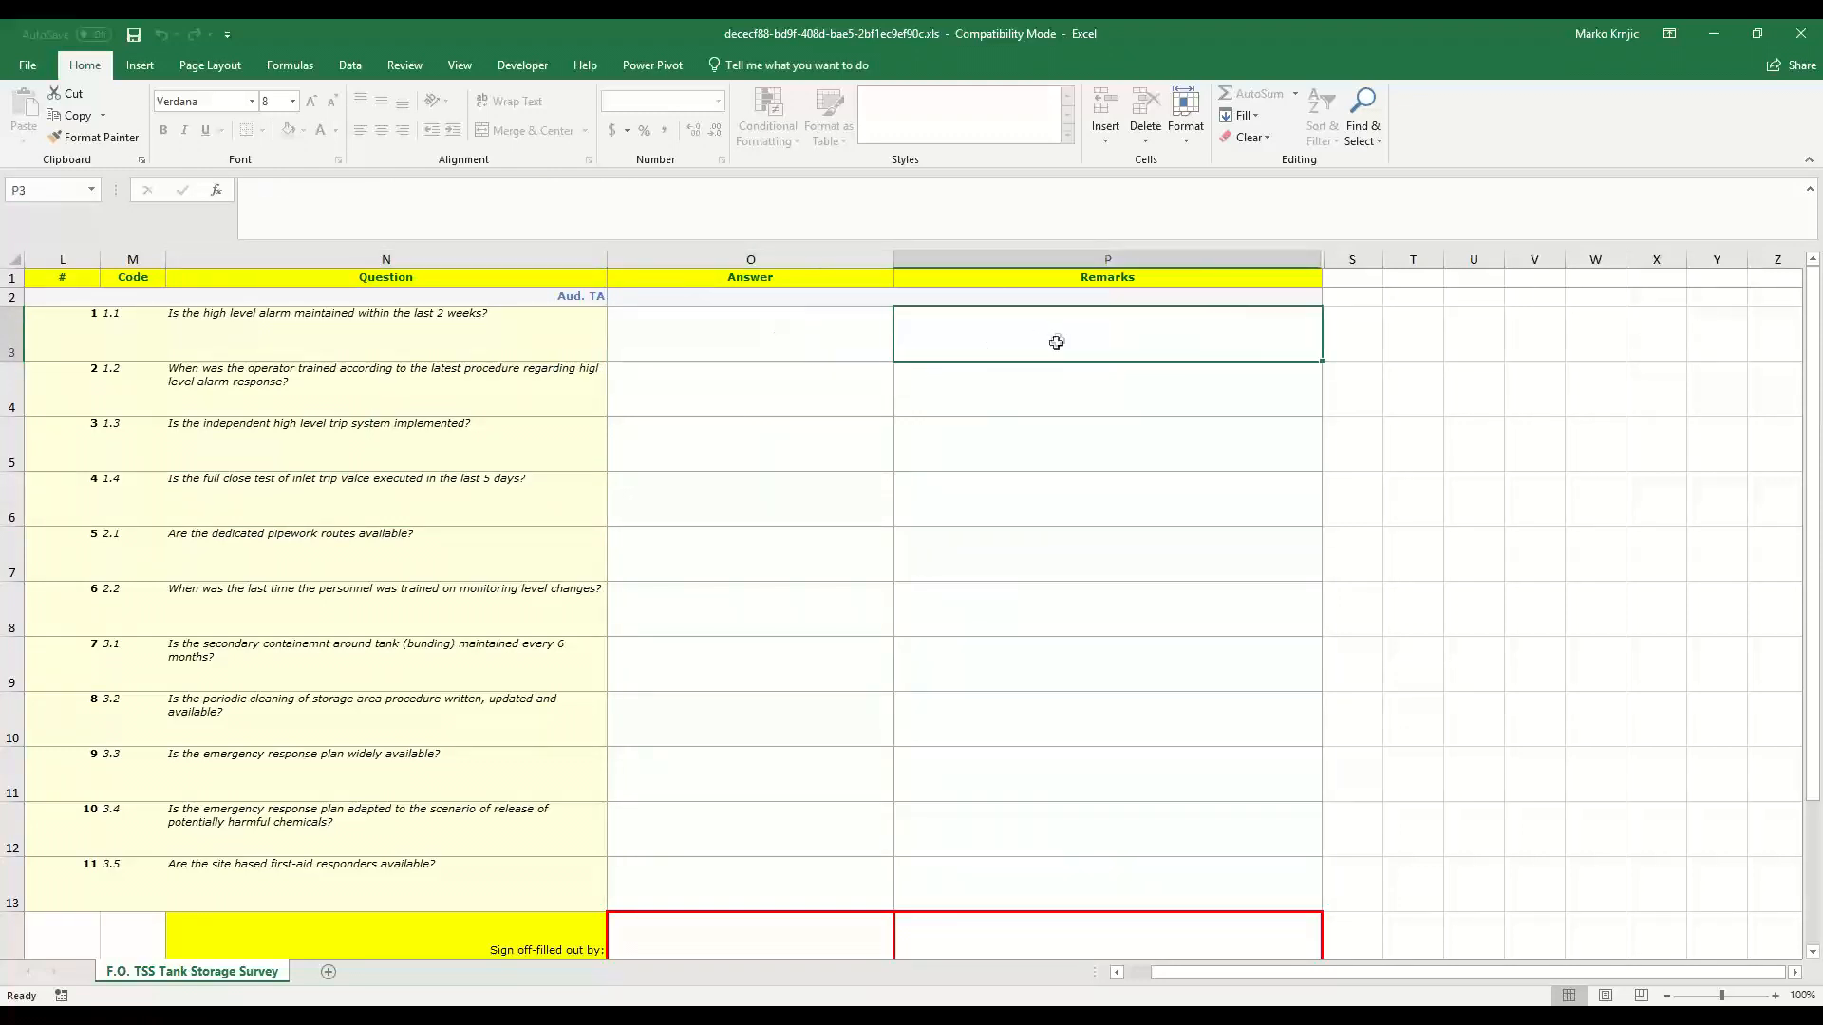
Answer question 1.1 Yes, 1.2 'Less then 2 months ago', and 1.3 Yes
left_click(708, 339)
left_click(902, 352)
left_click(869, 365)
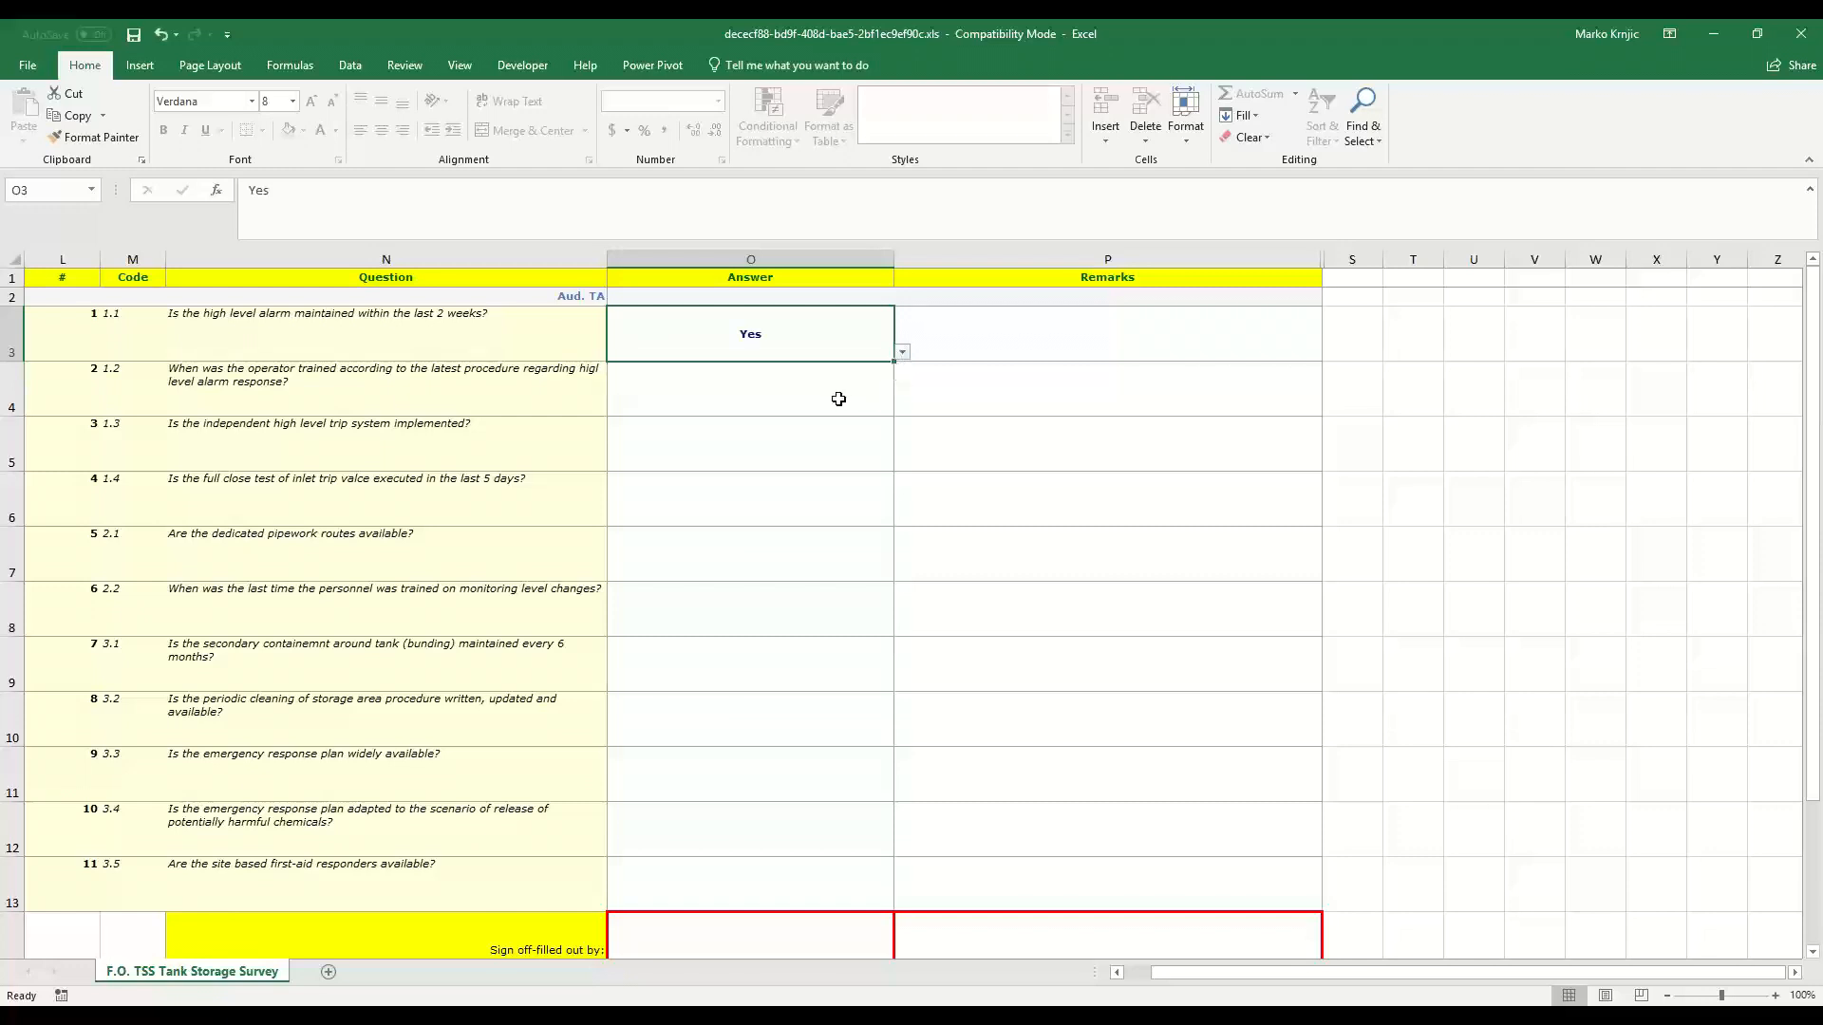
left_click(839, 403)
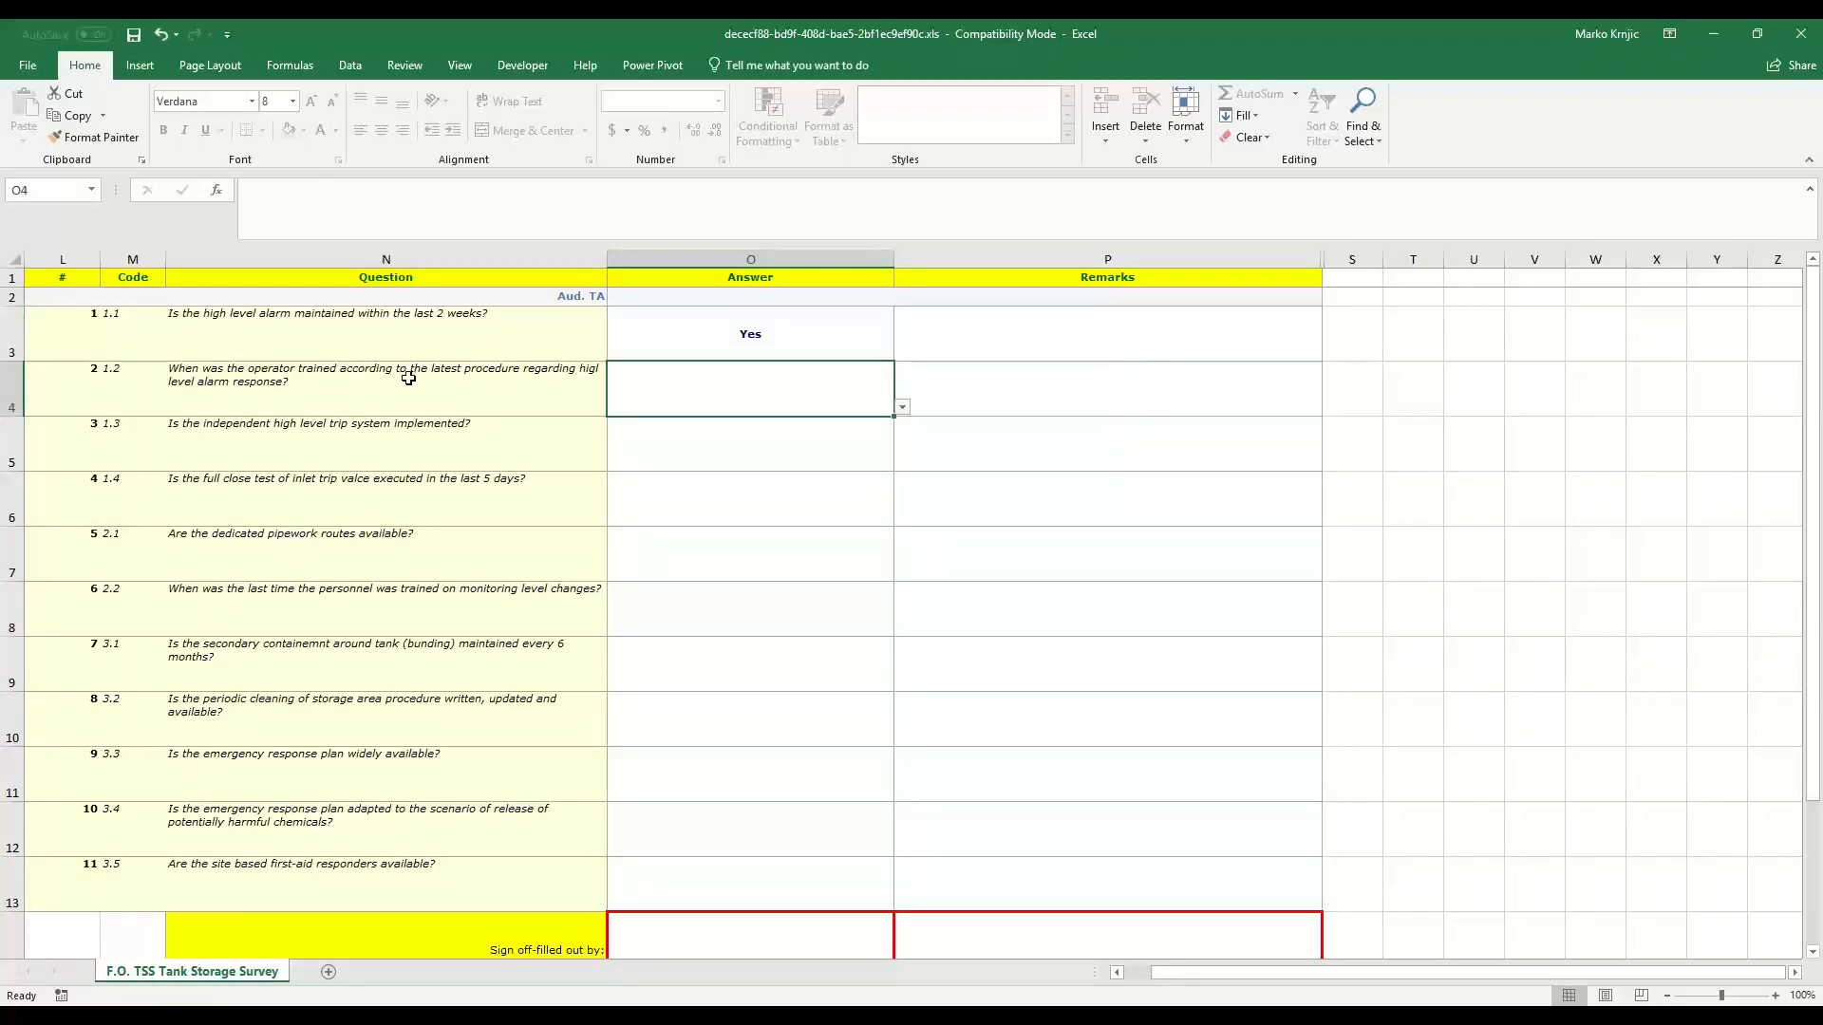
left_click(902, 407)
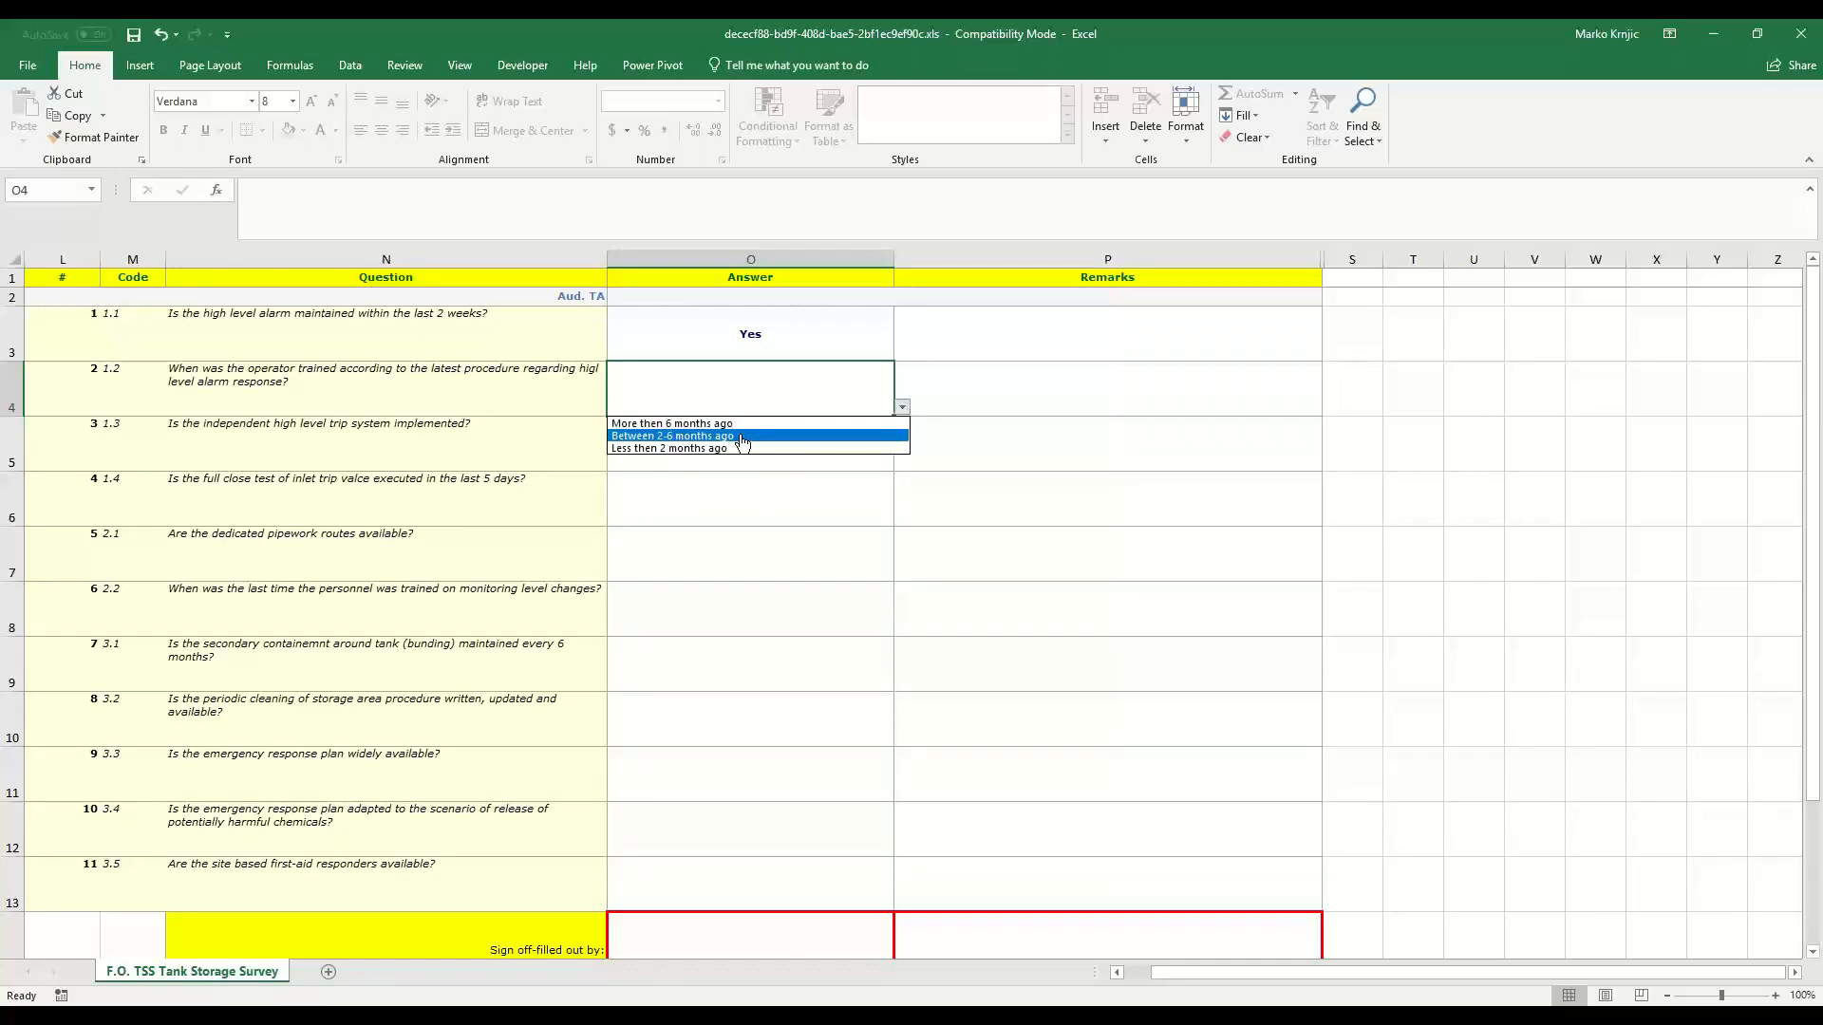
left_click(677, 448)
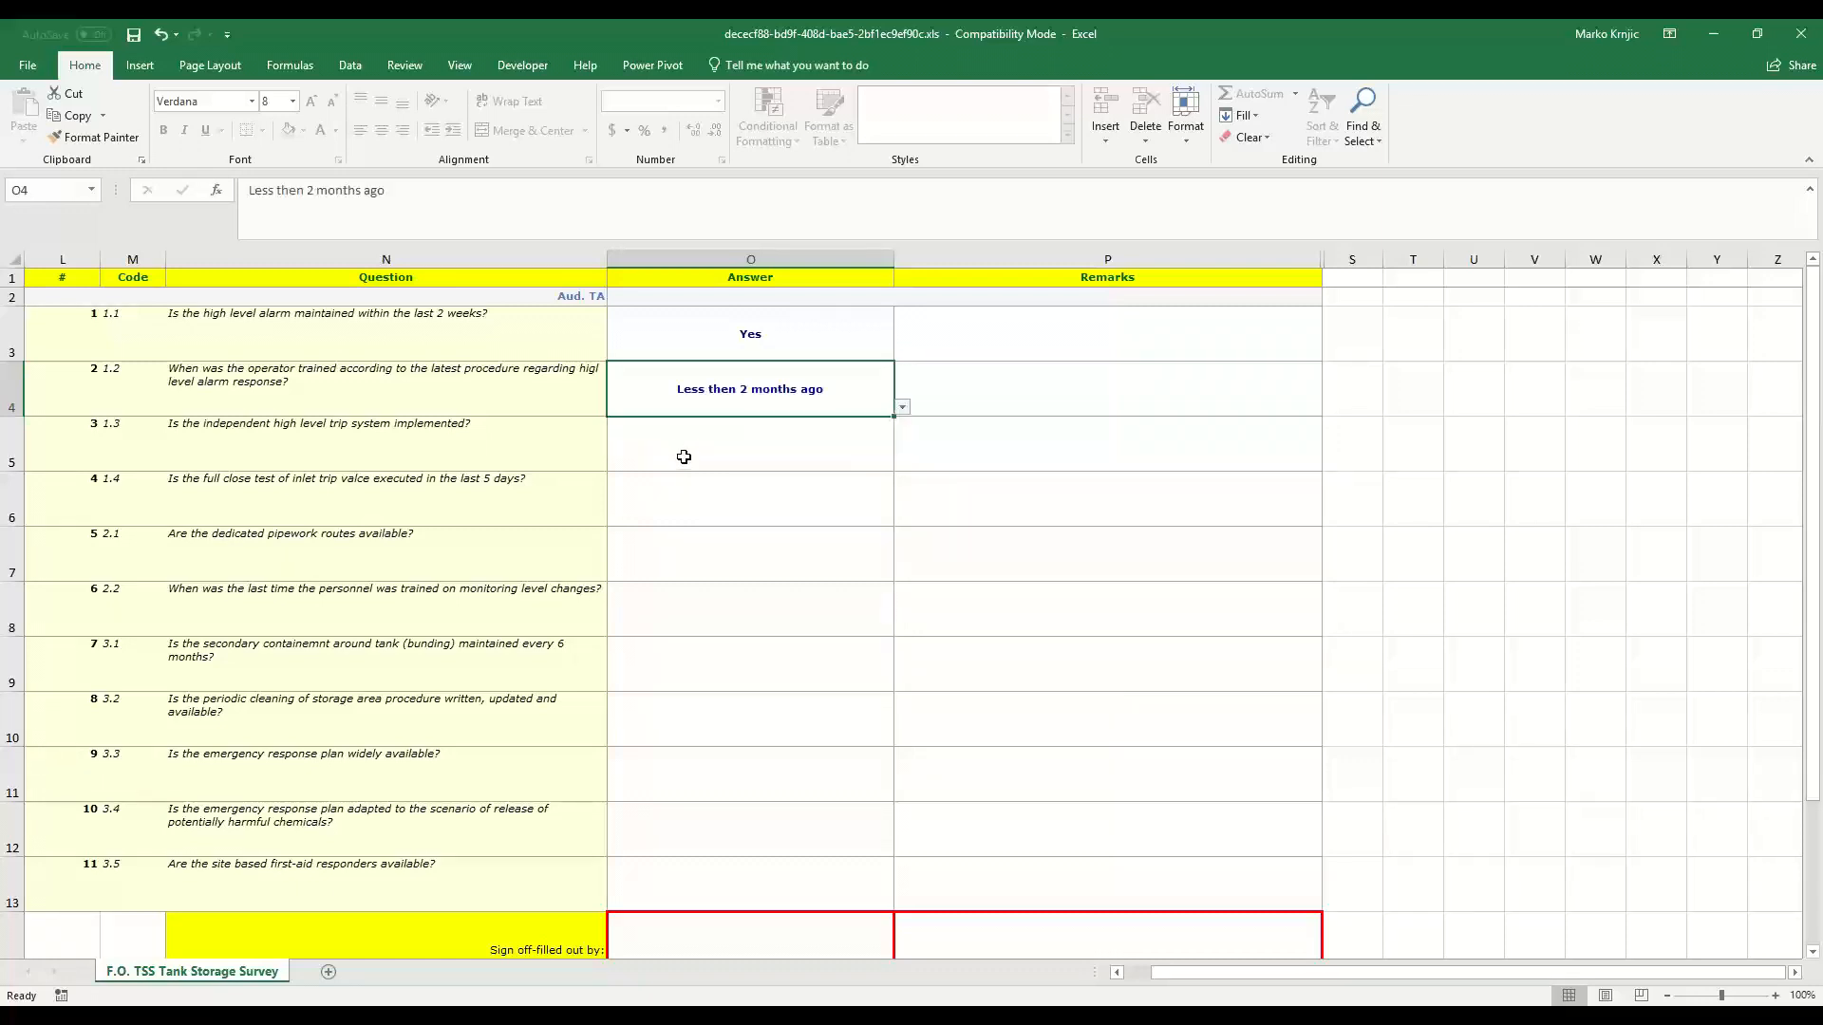
left_click(676, 448)
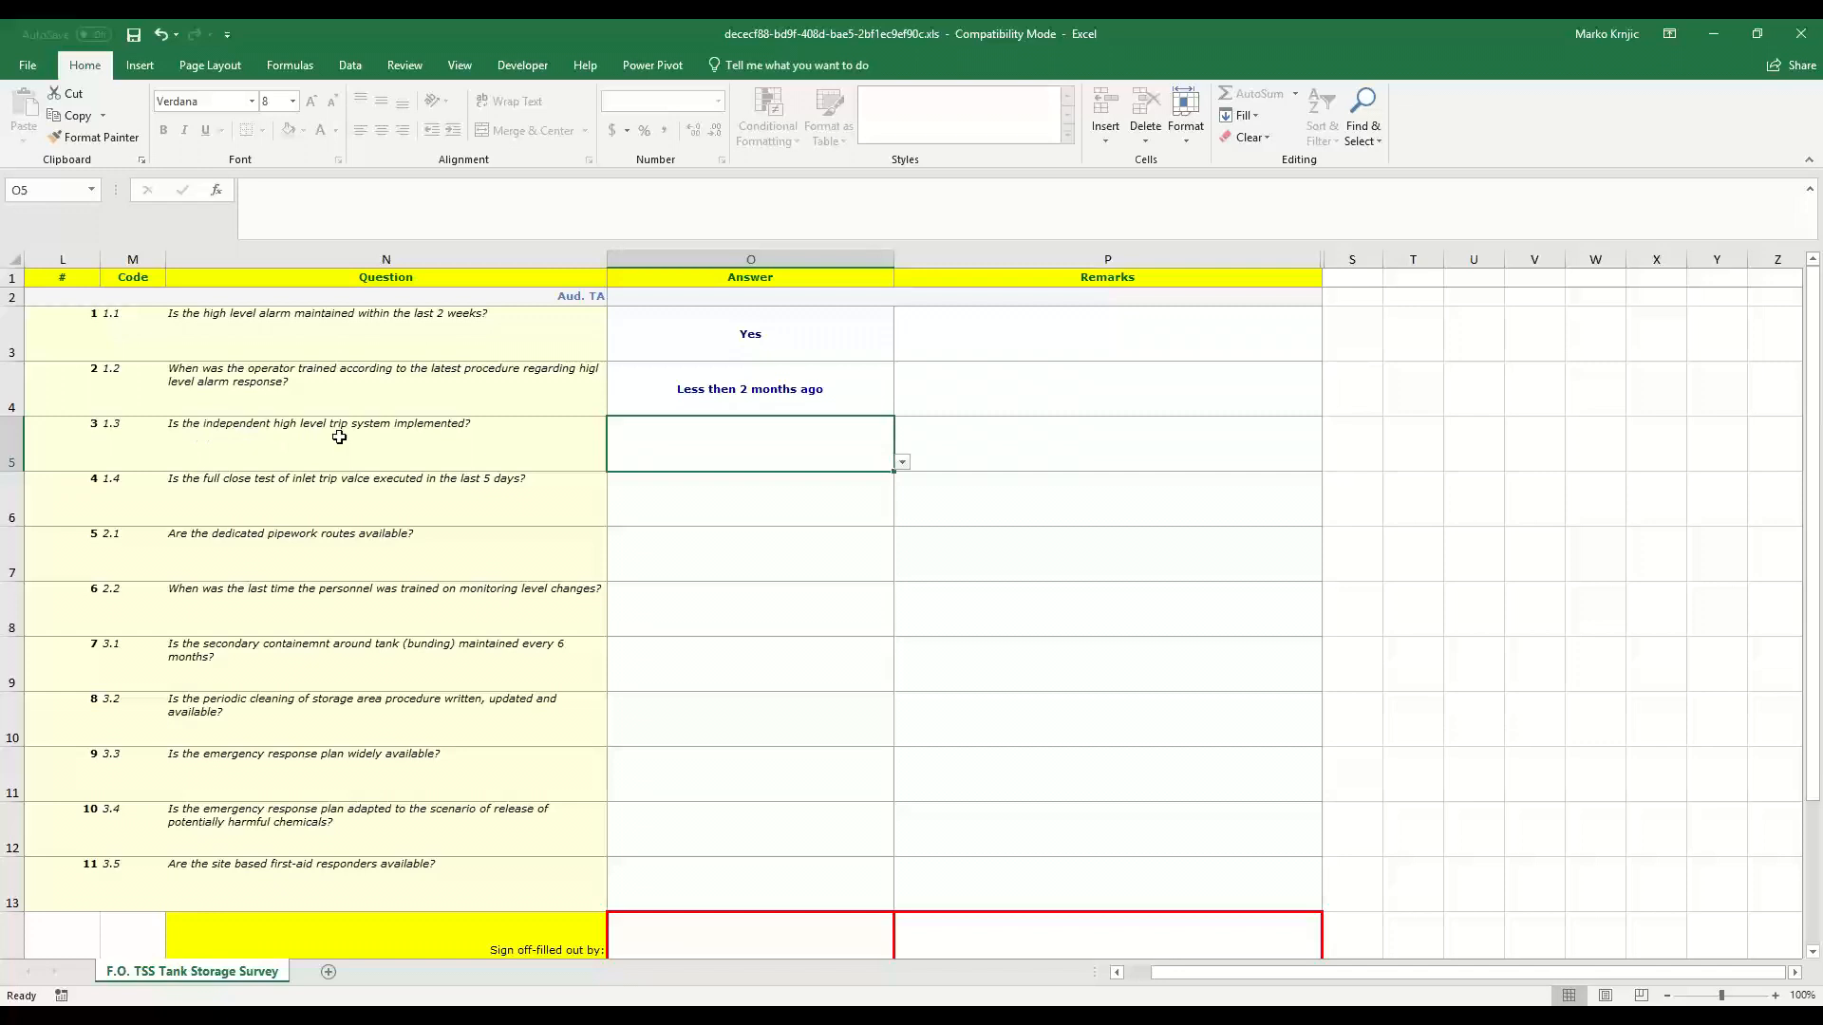
left_click(903, 464)
left_click(853, 480)
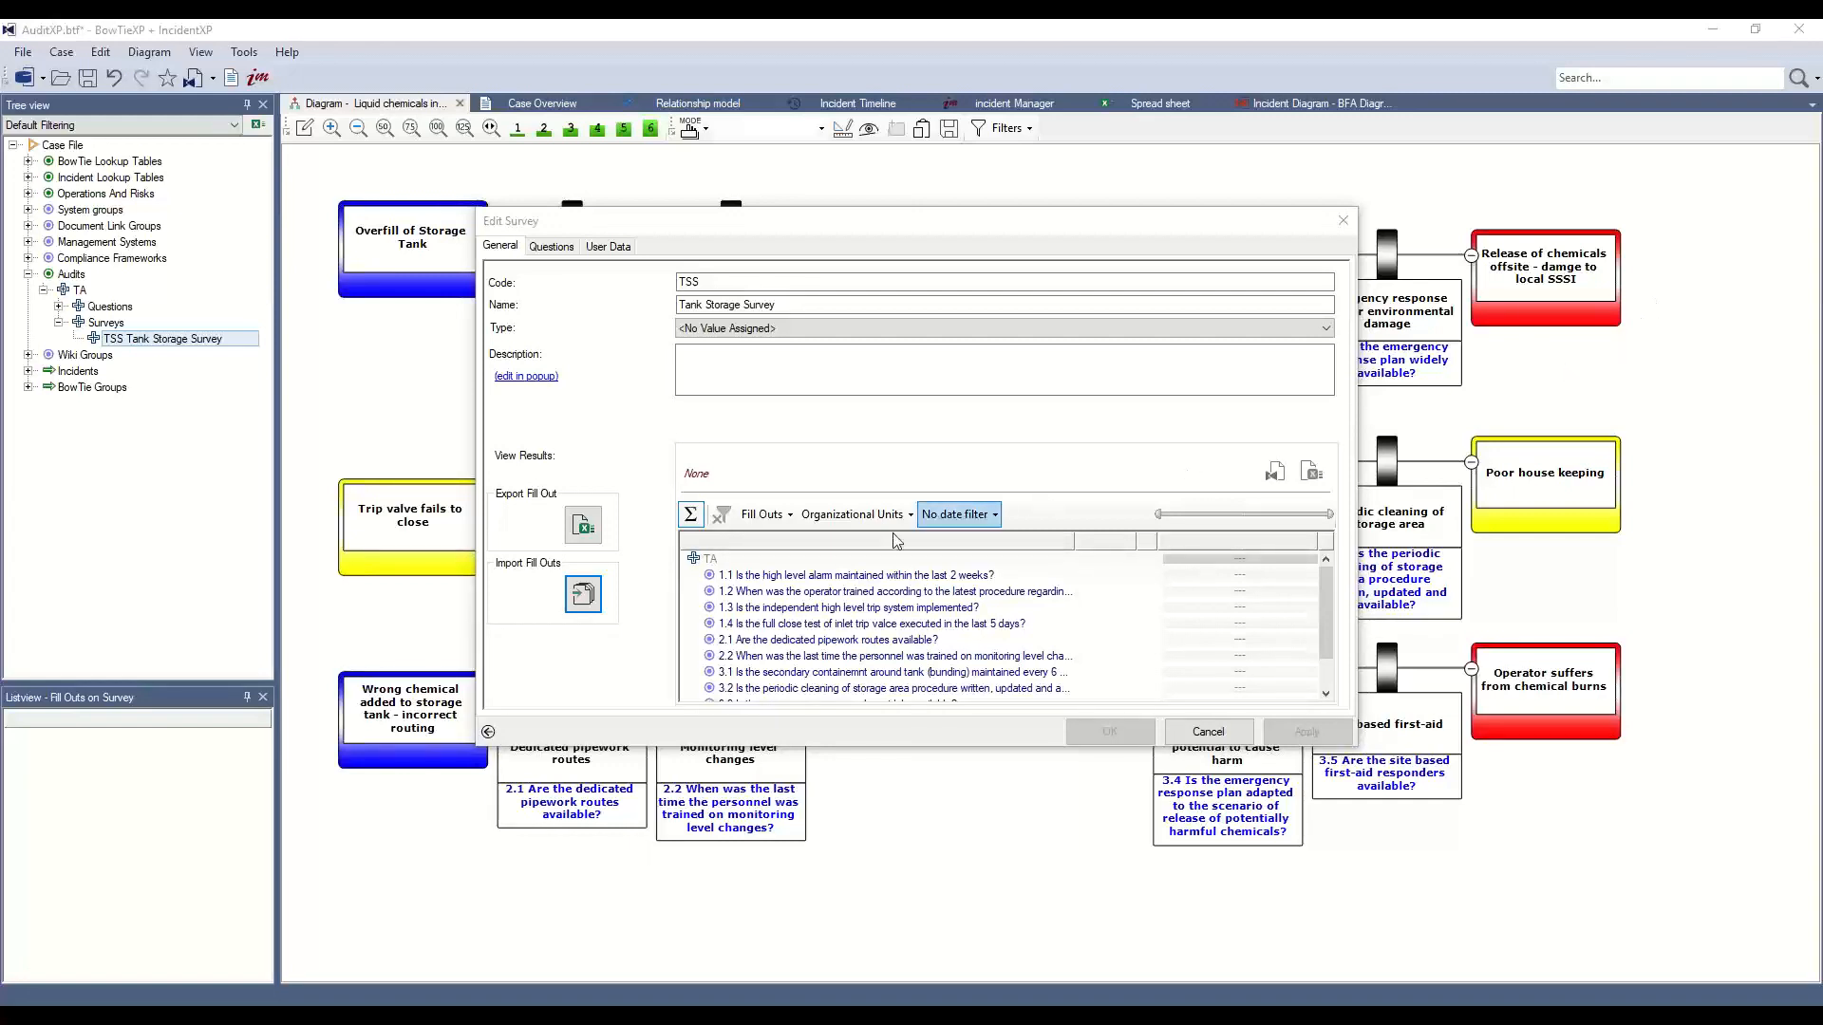
Import the Fillout workbook from the Desktop, acknowledge the org-unit message, and close Edit Survey
left_click(584, 596)
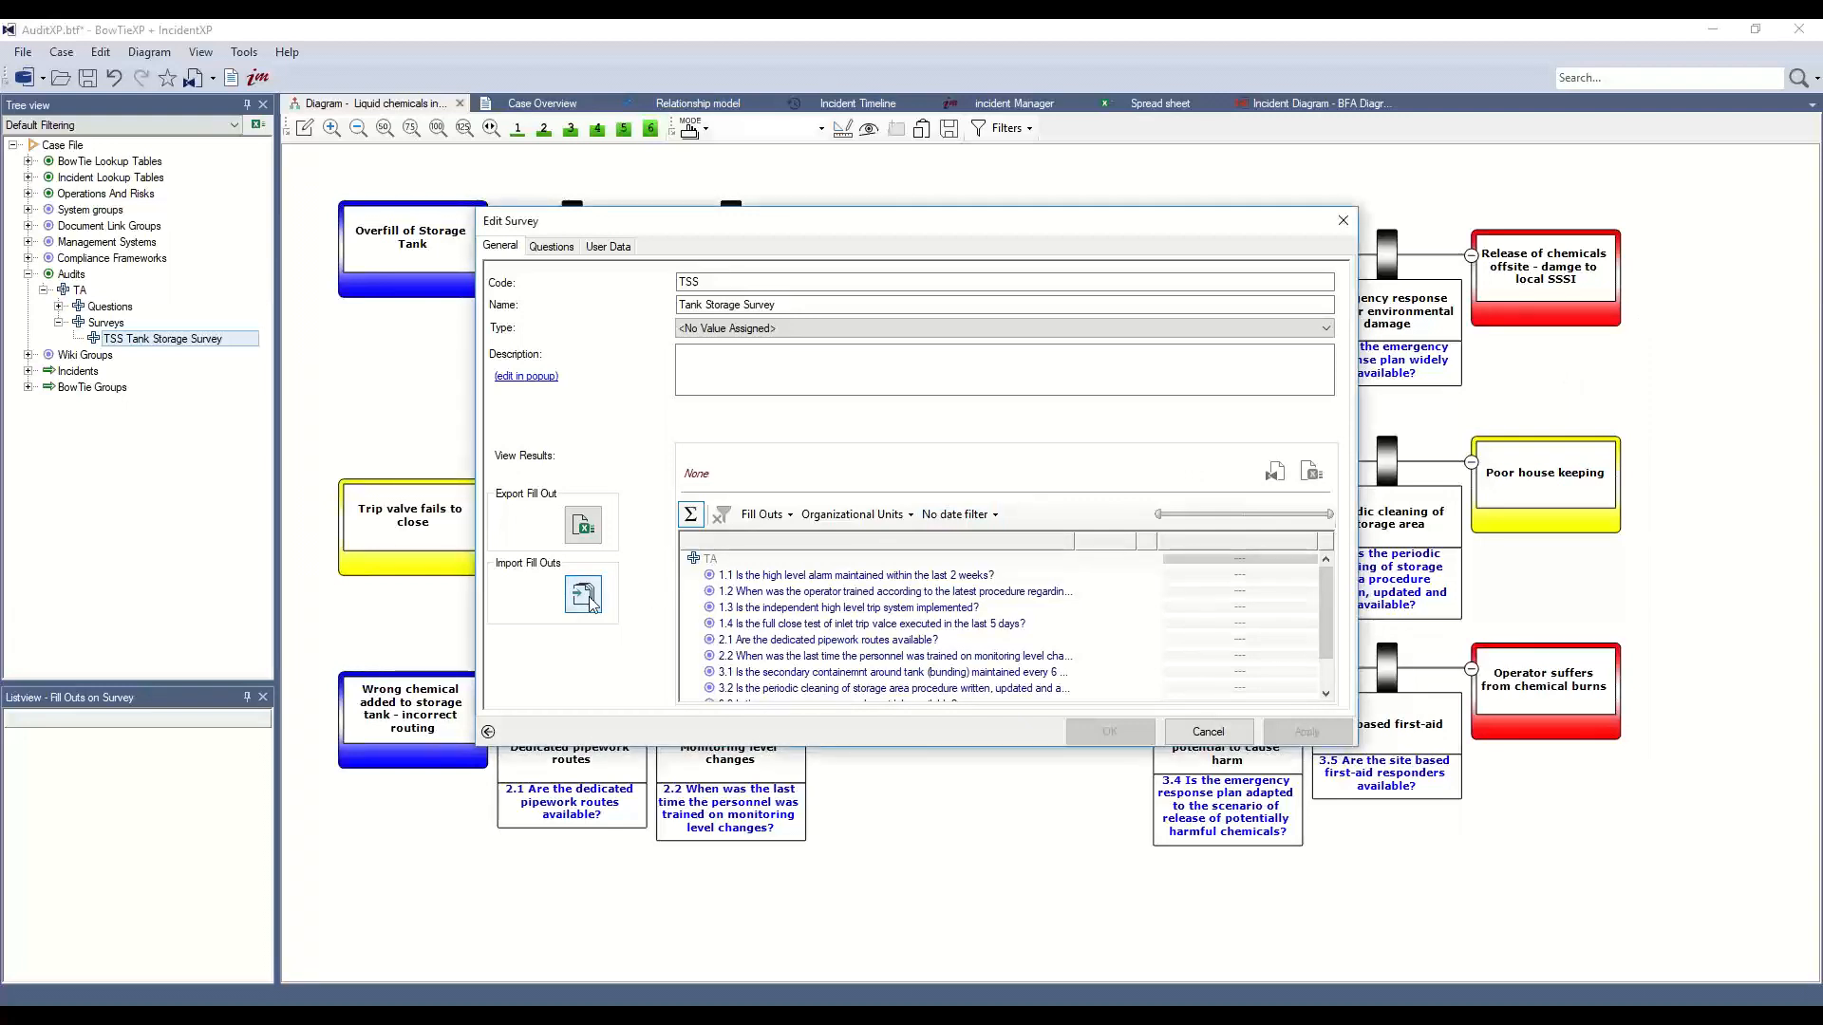
scroll(510, 275, "up", 5)
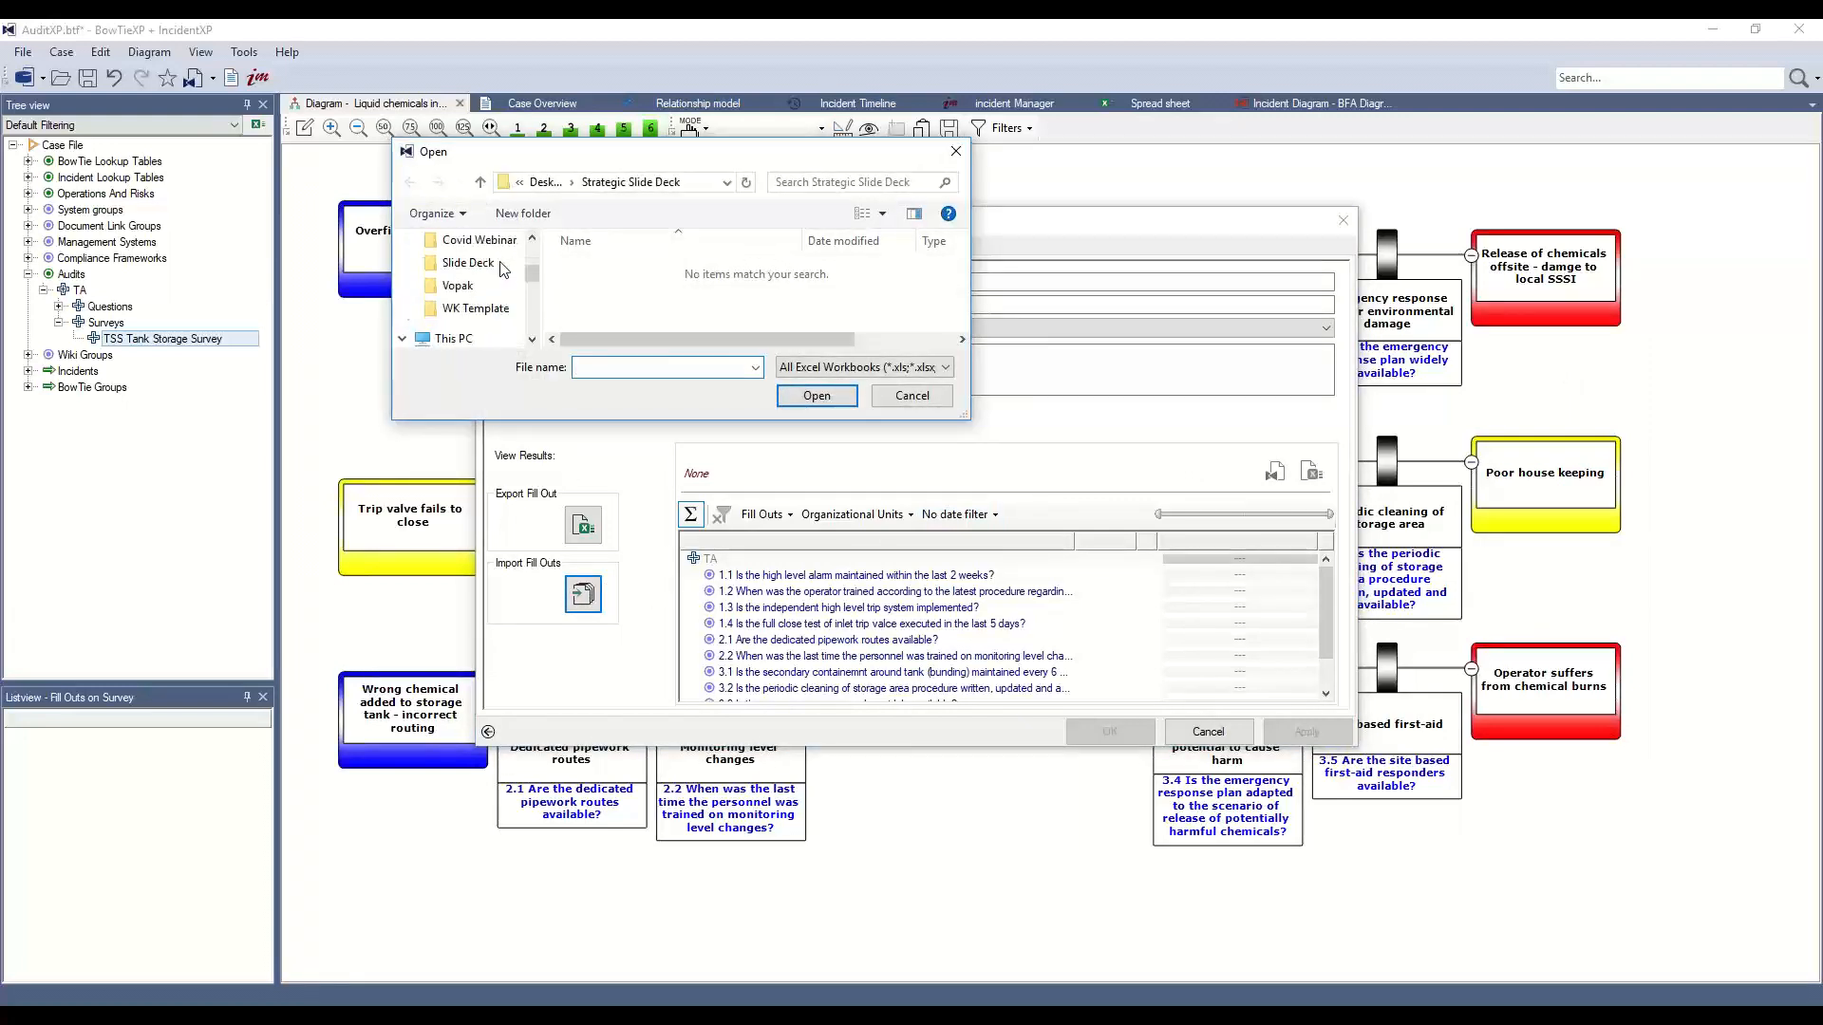
left_click(494, 277)
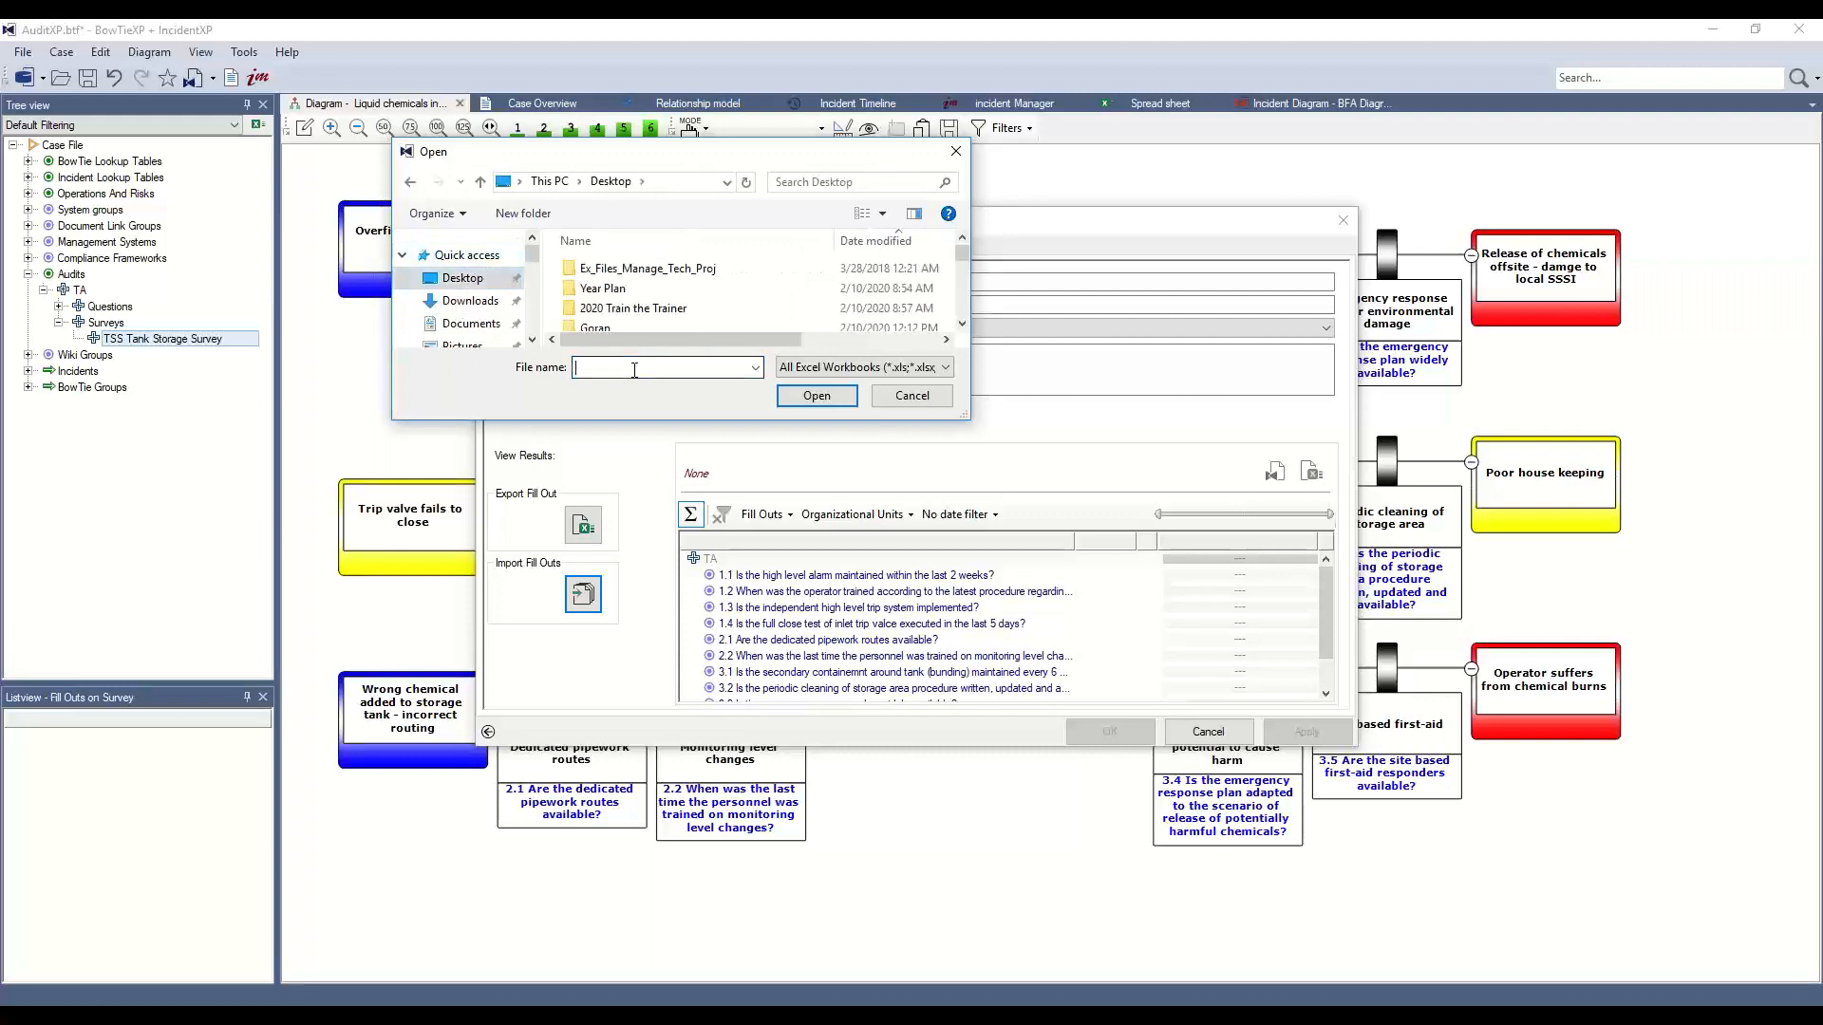
type("fil")
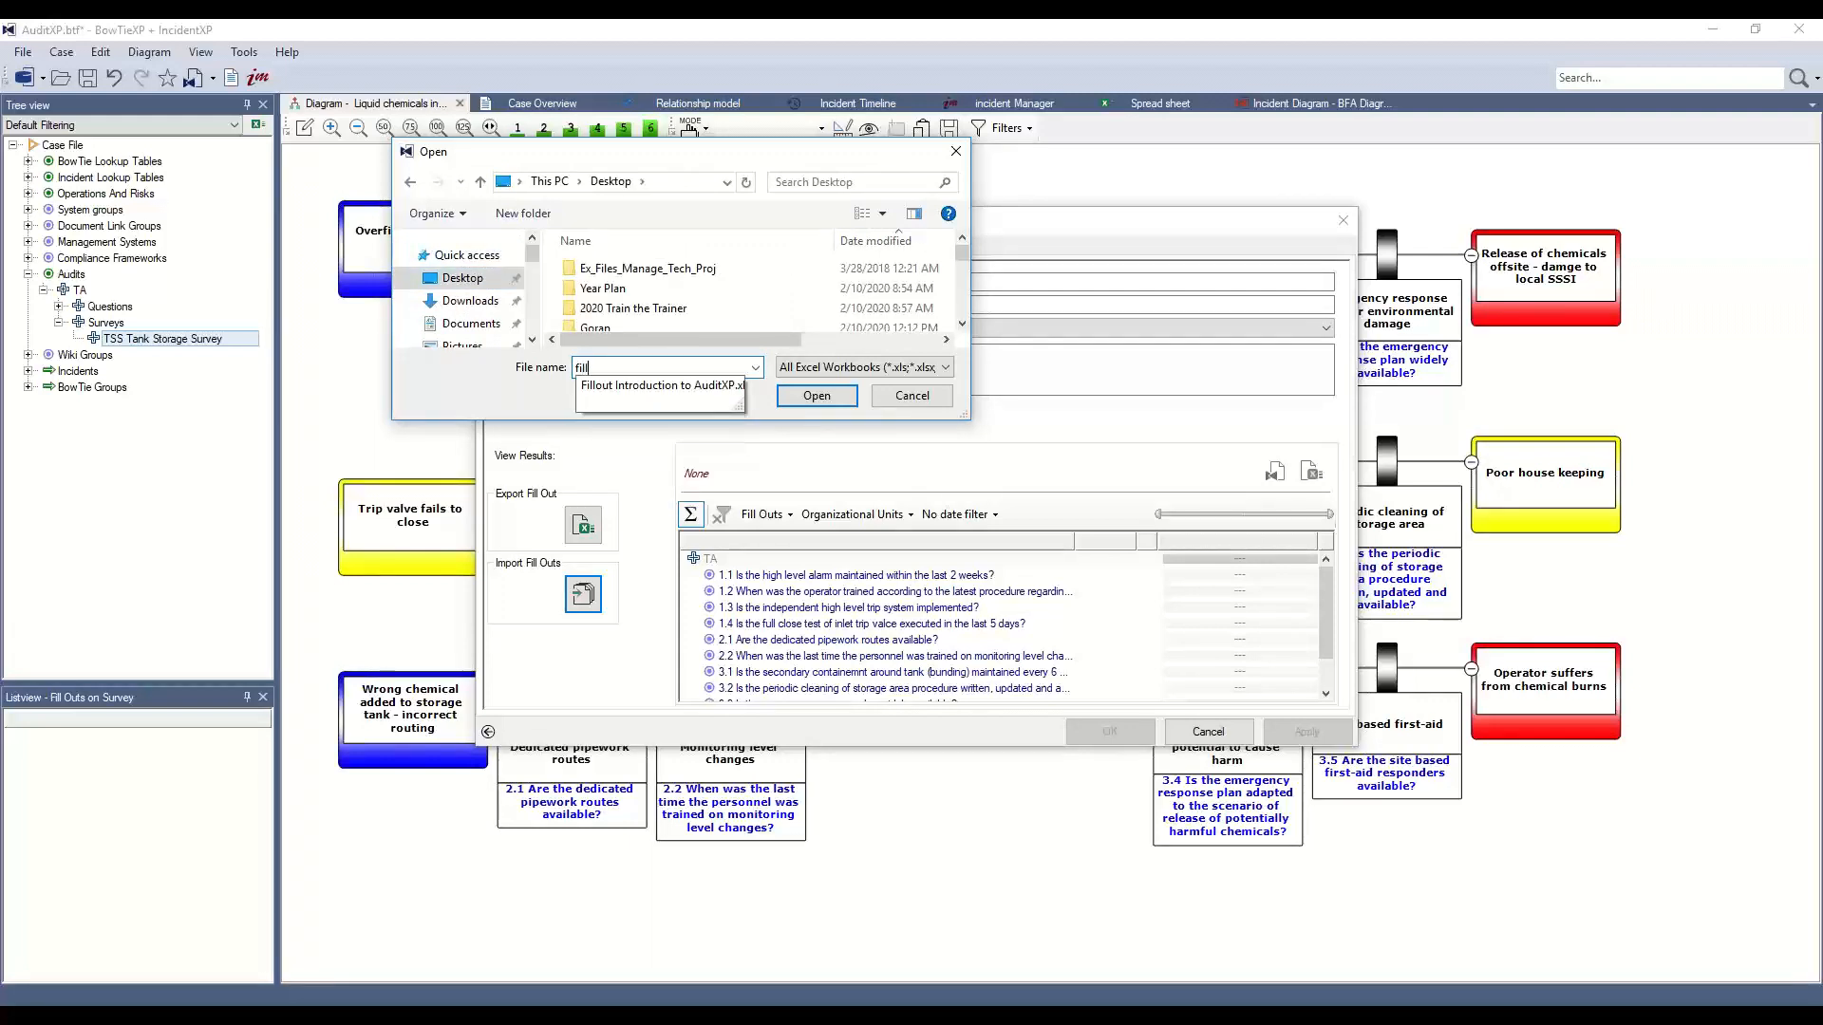
type("l")
key("Down")
key("Return")
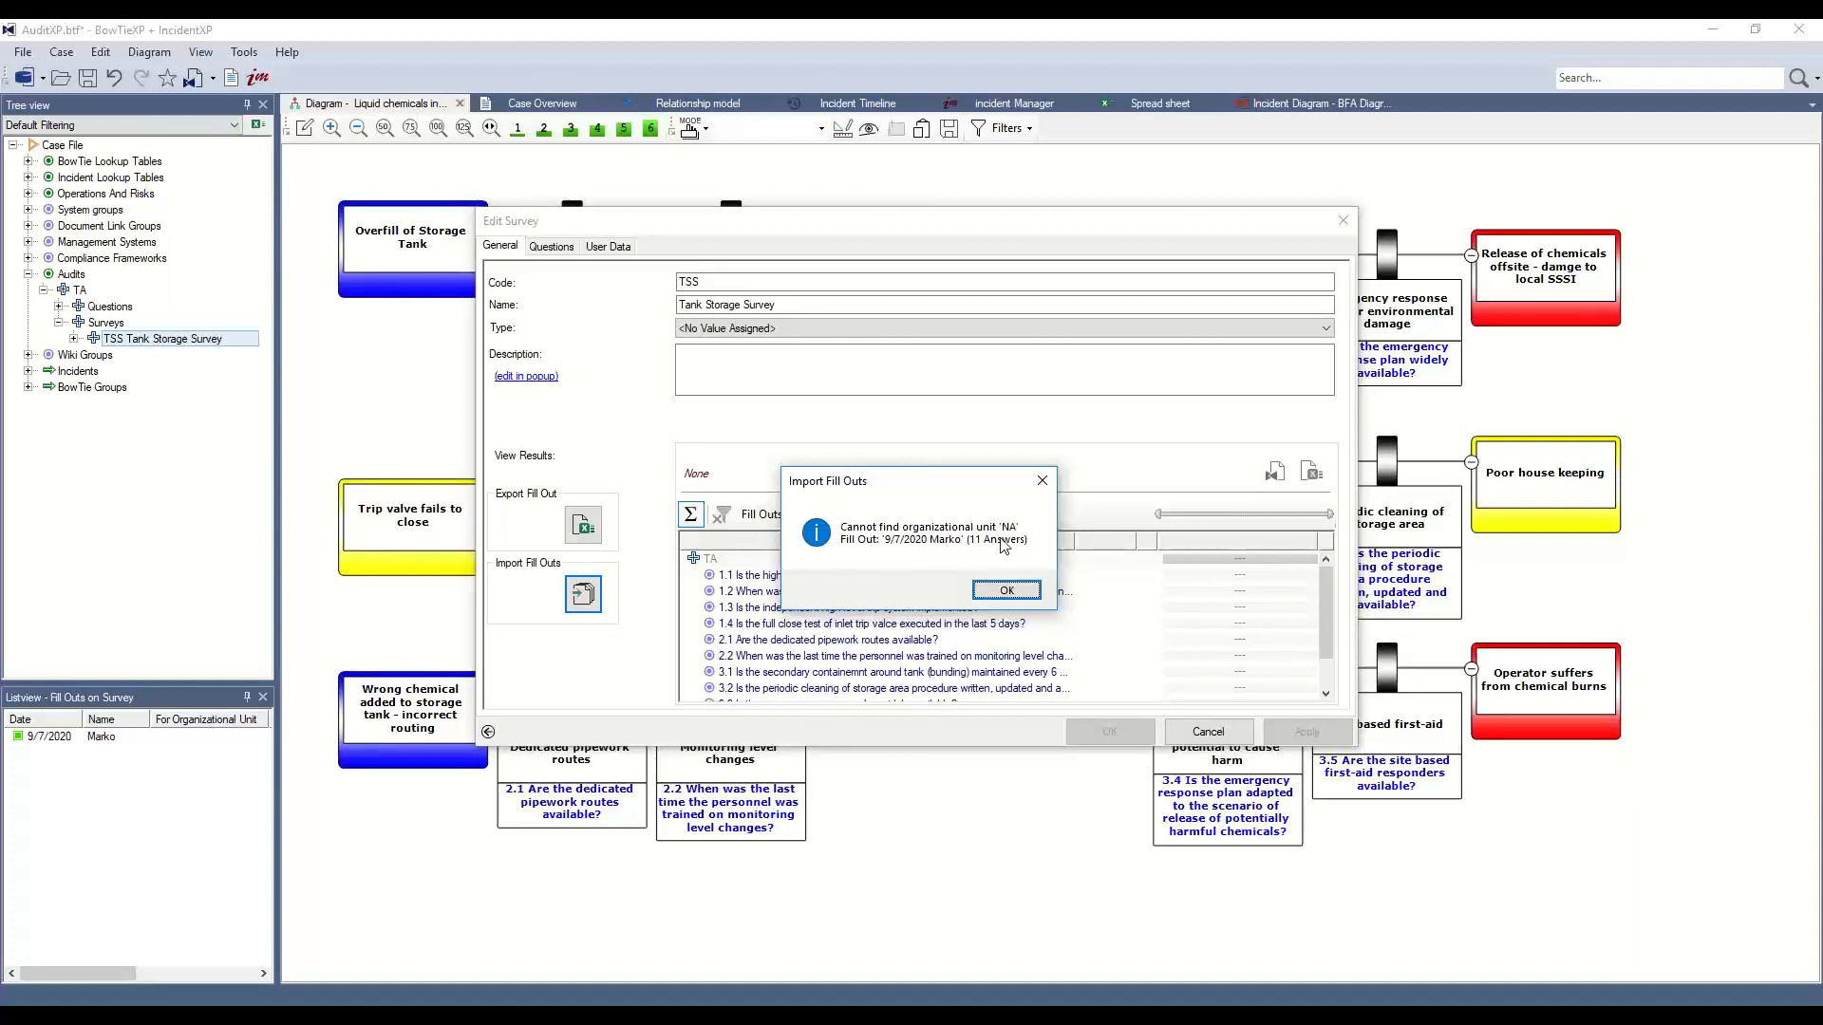
left_click(1007, 589)
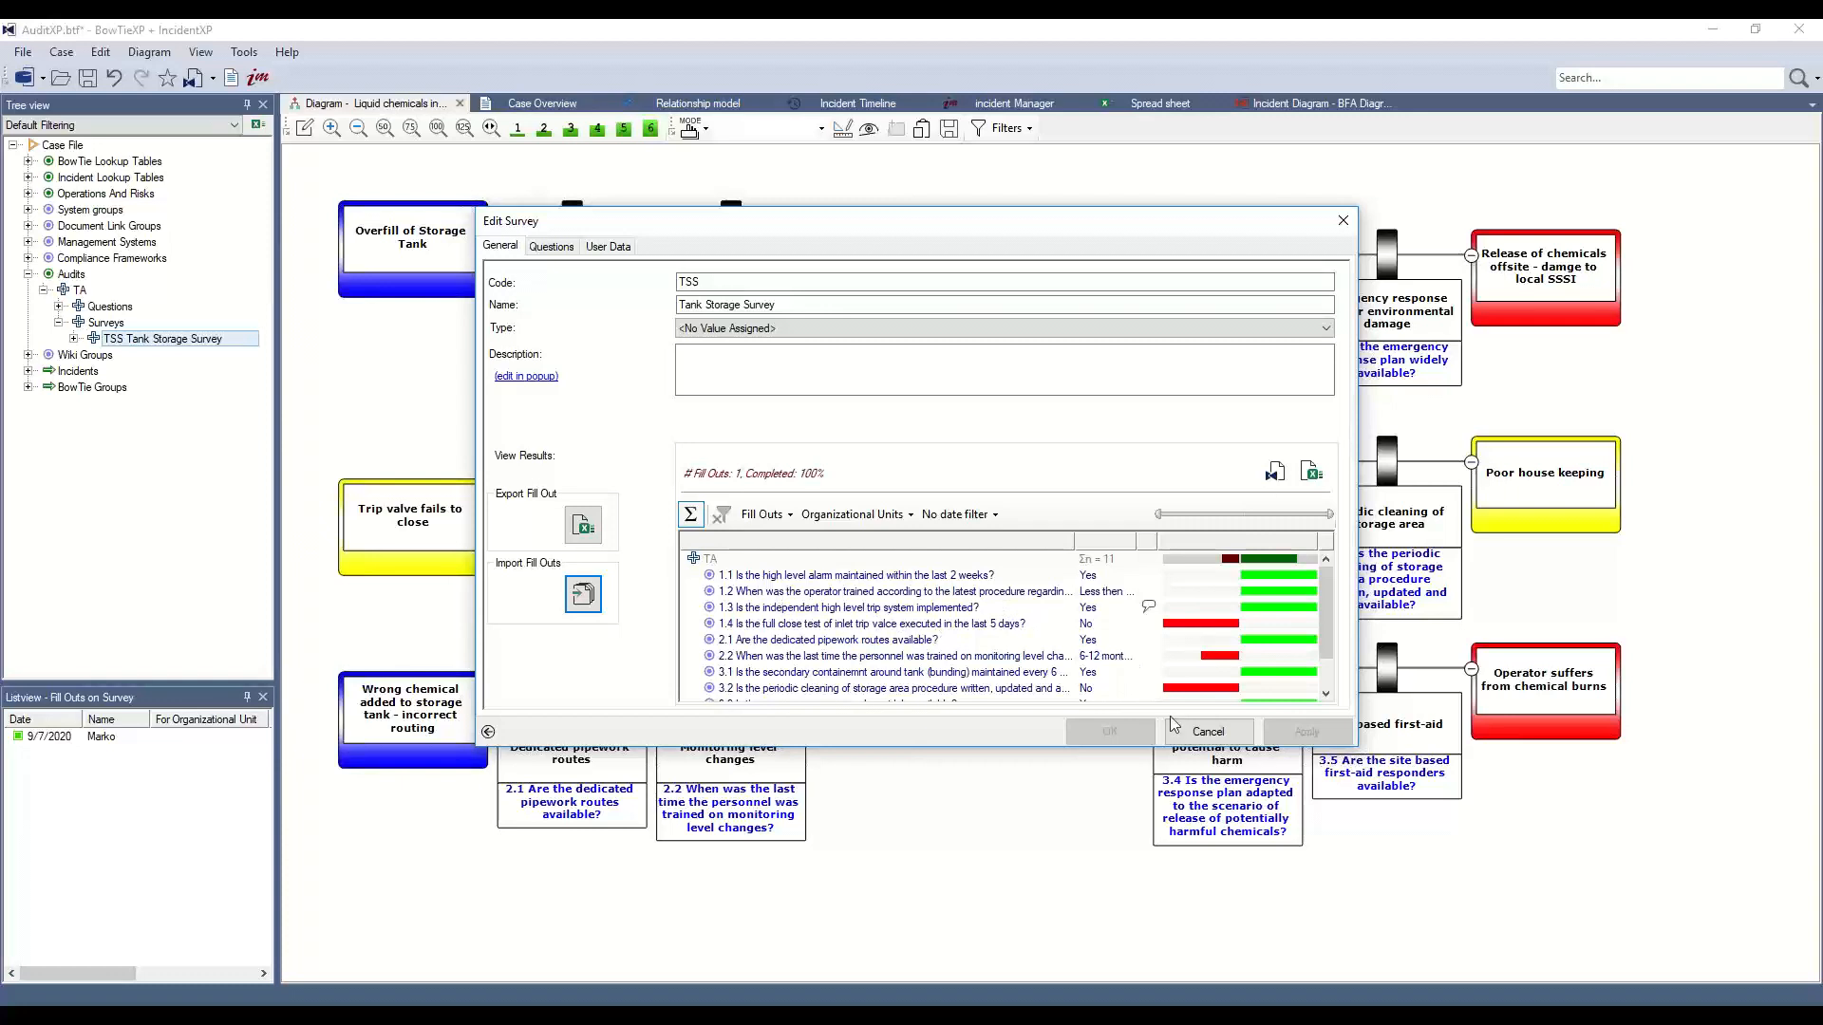
left_click(1342, 221)
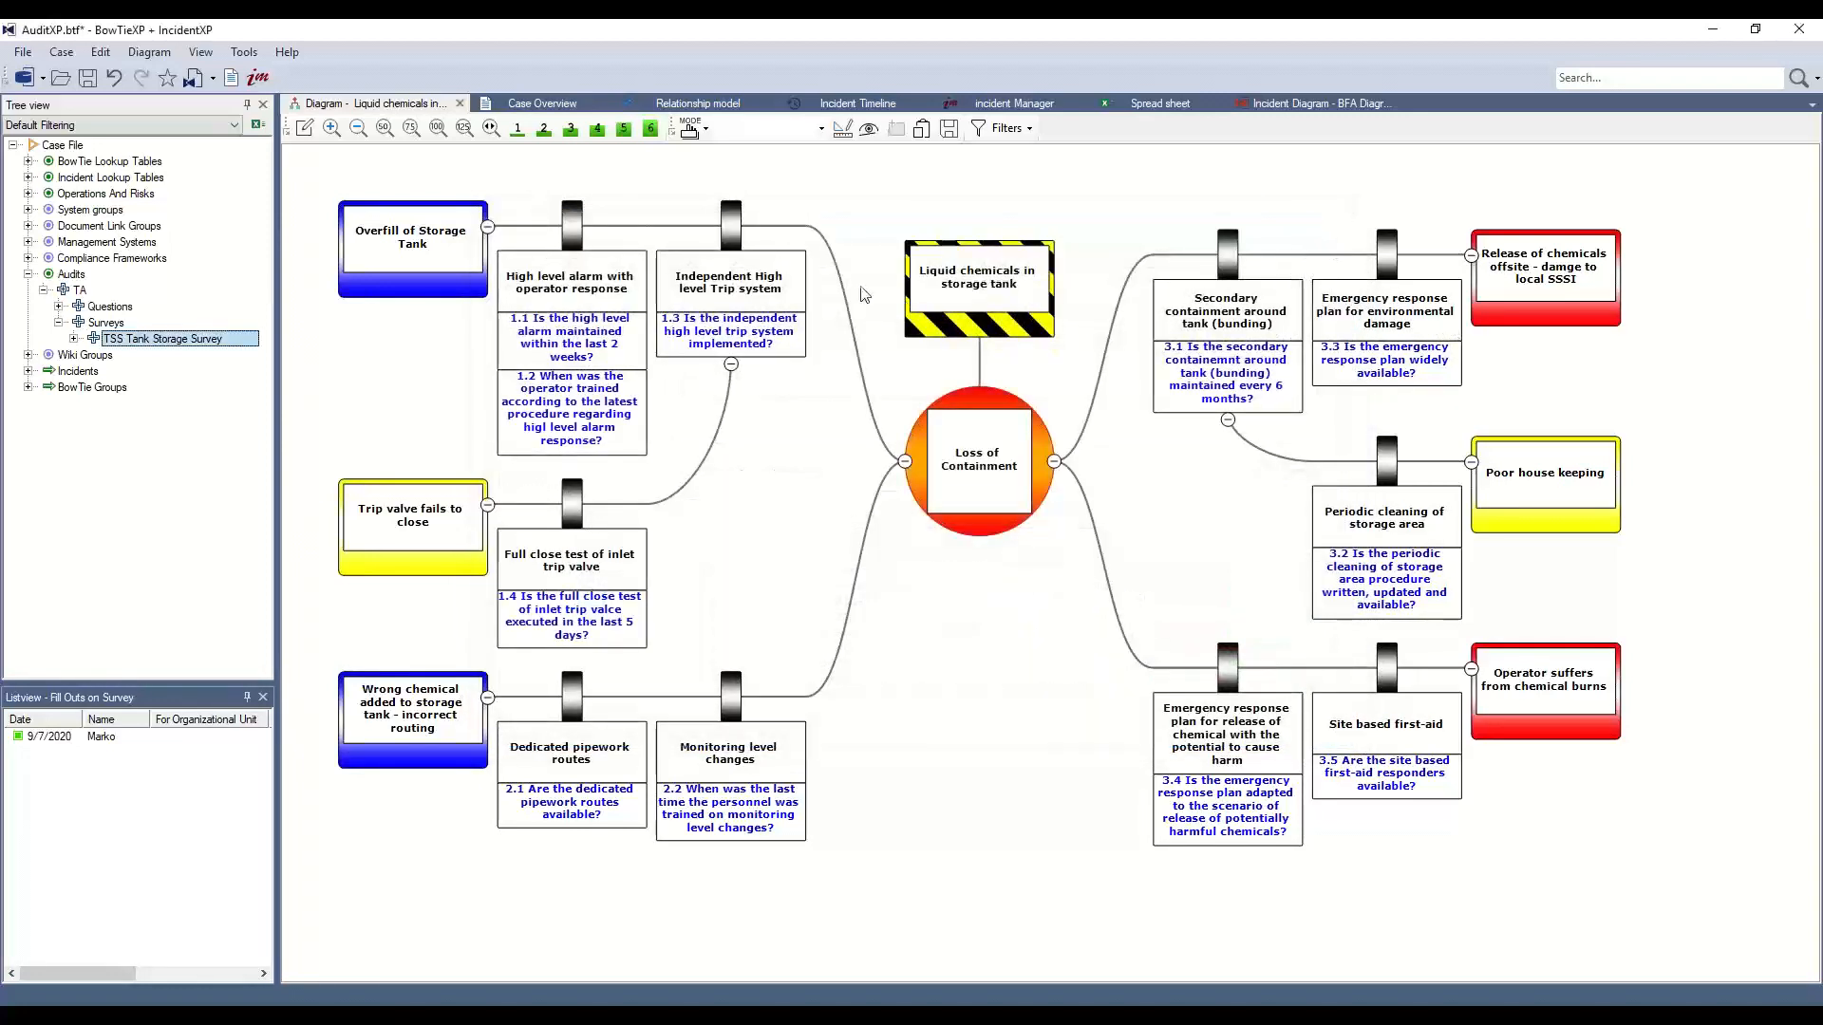
Set barrier Questions display to Off and enable the Audit Filter for green/red answer bars
left_click(797, 305)
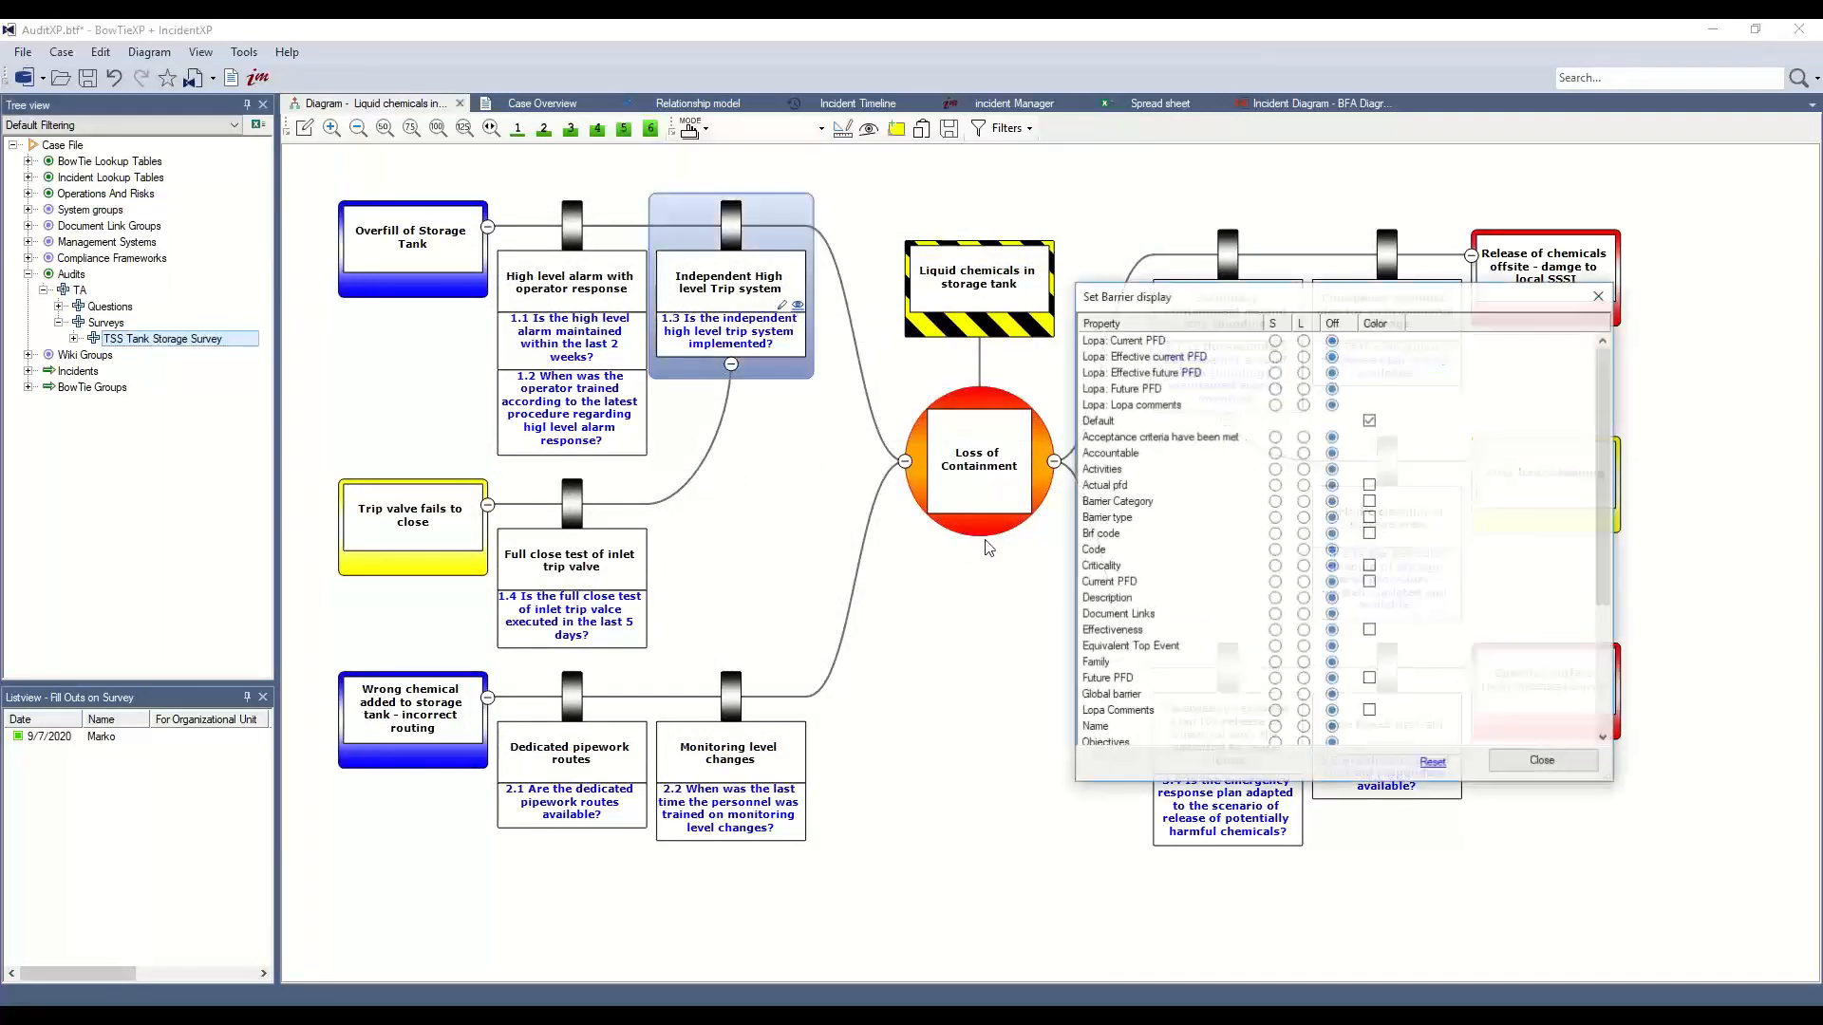
scroll(1330, 576, "down", 4)
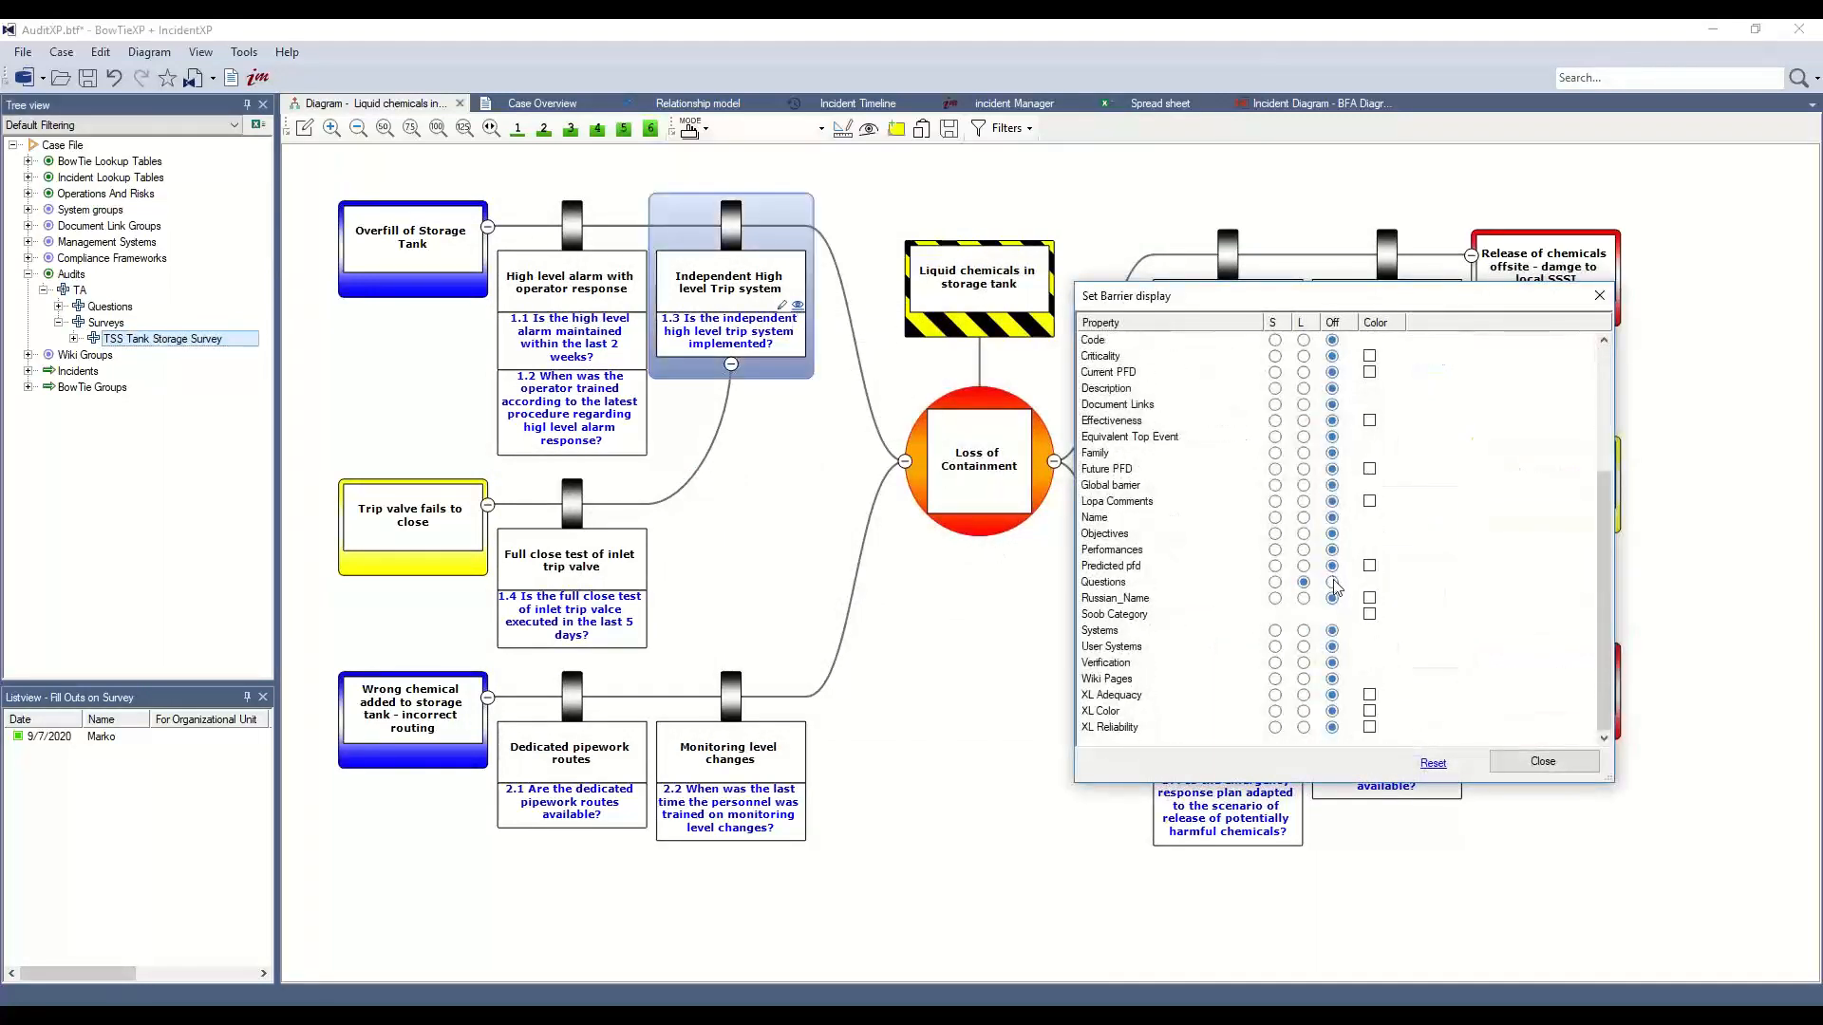
left_click(1332, 582)
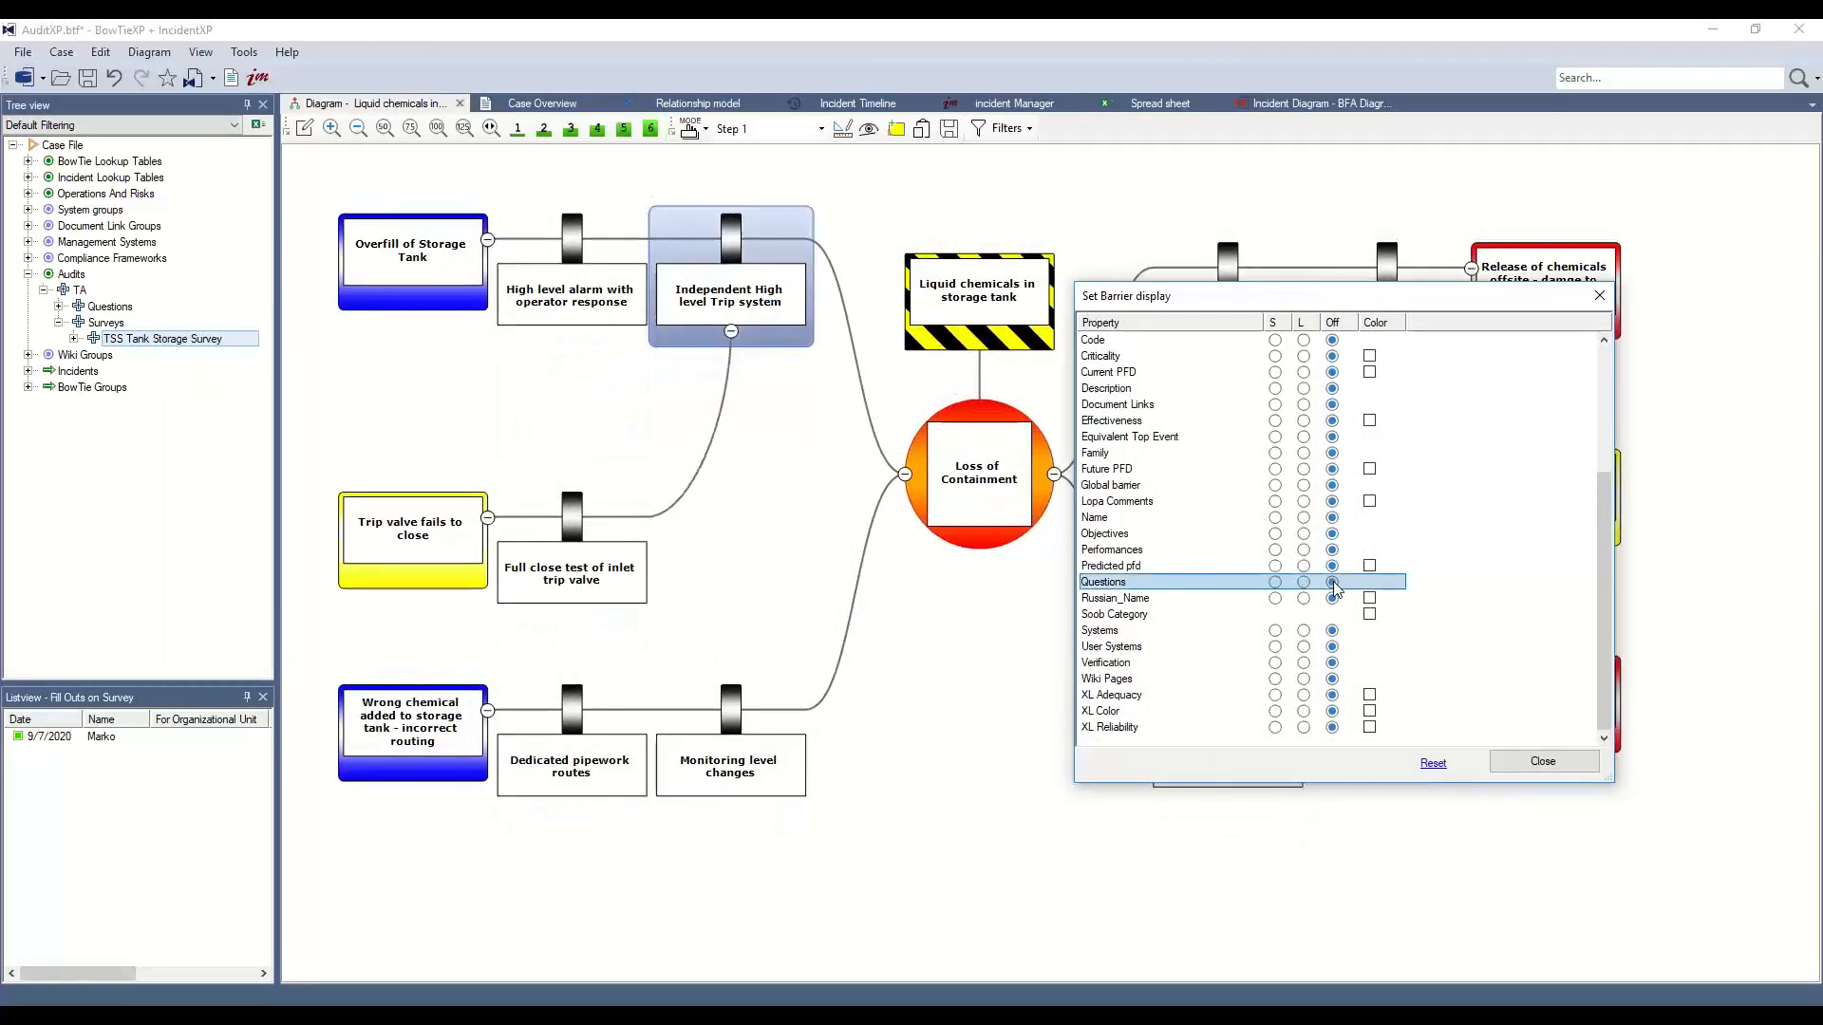
left_click(1538, 762)
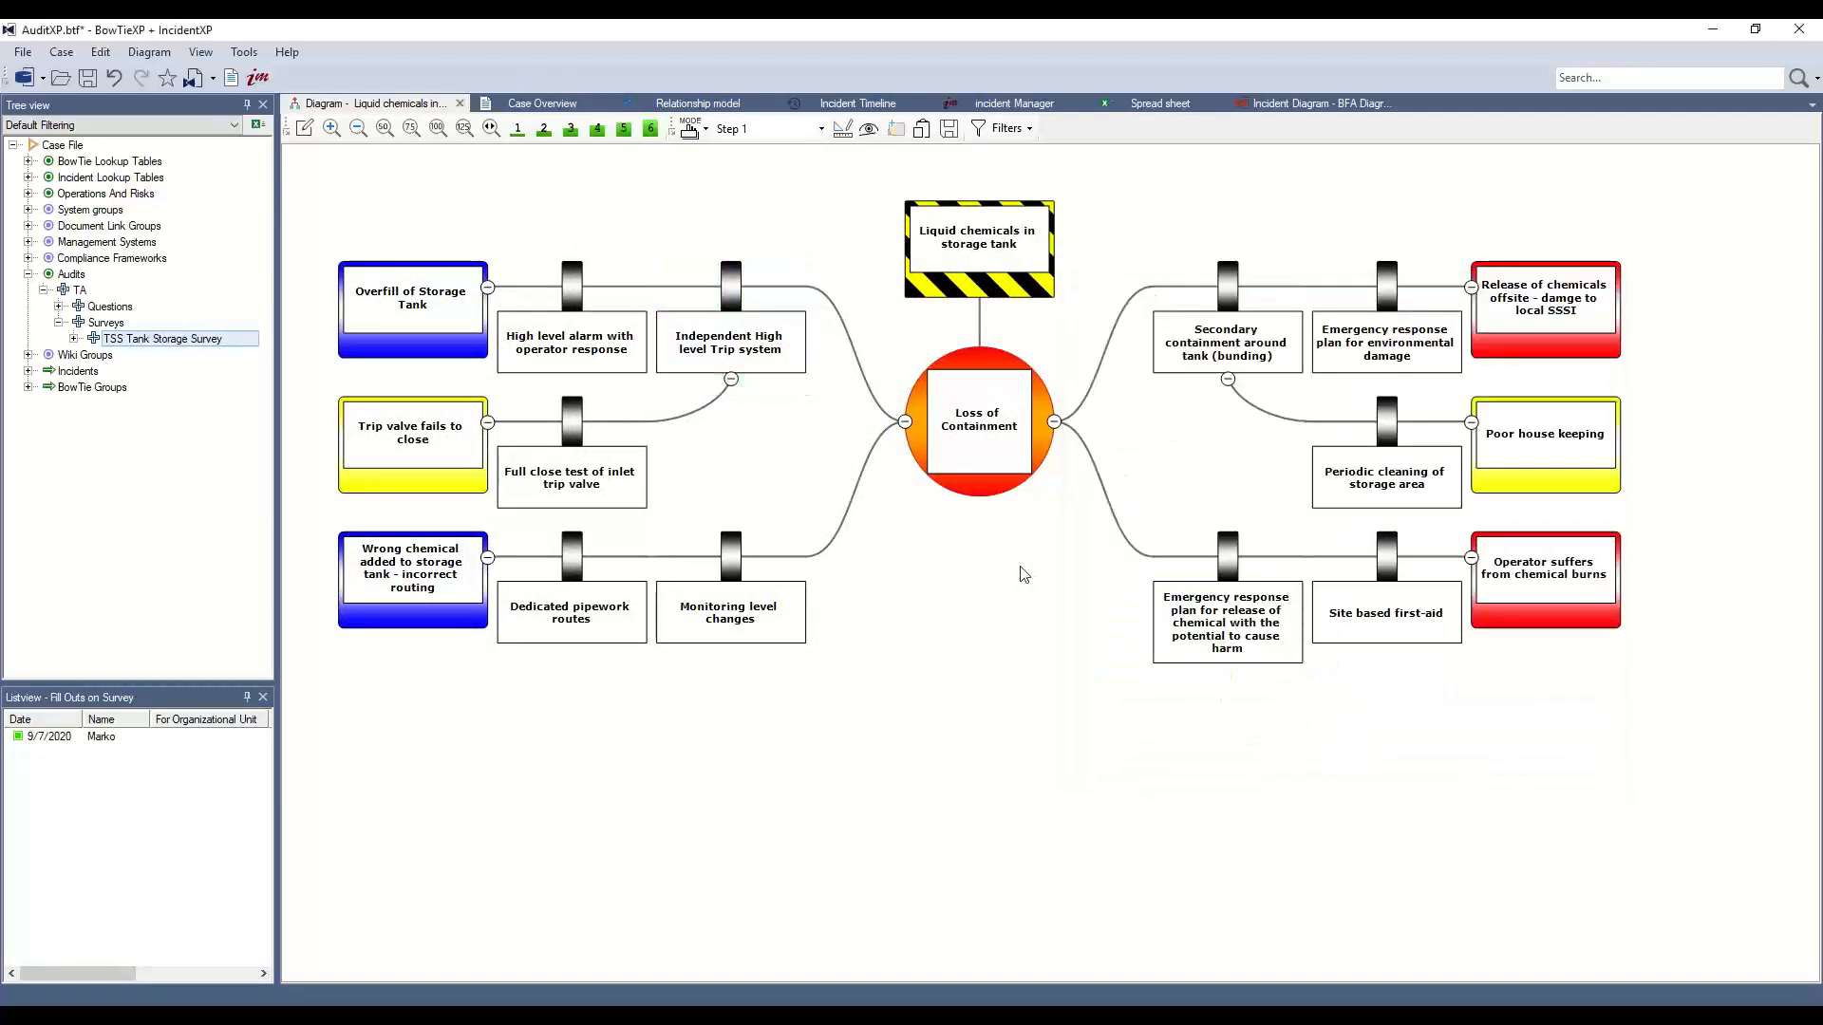
left_click(992, 131)
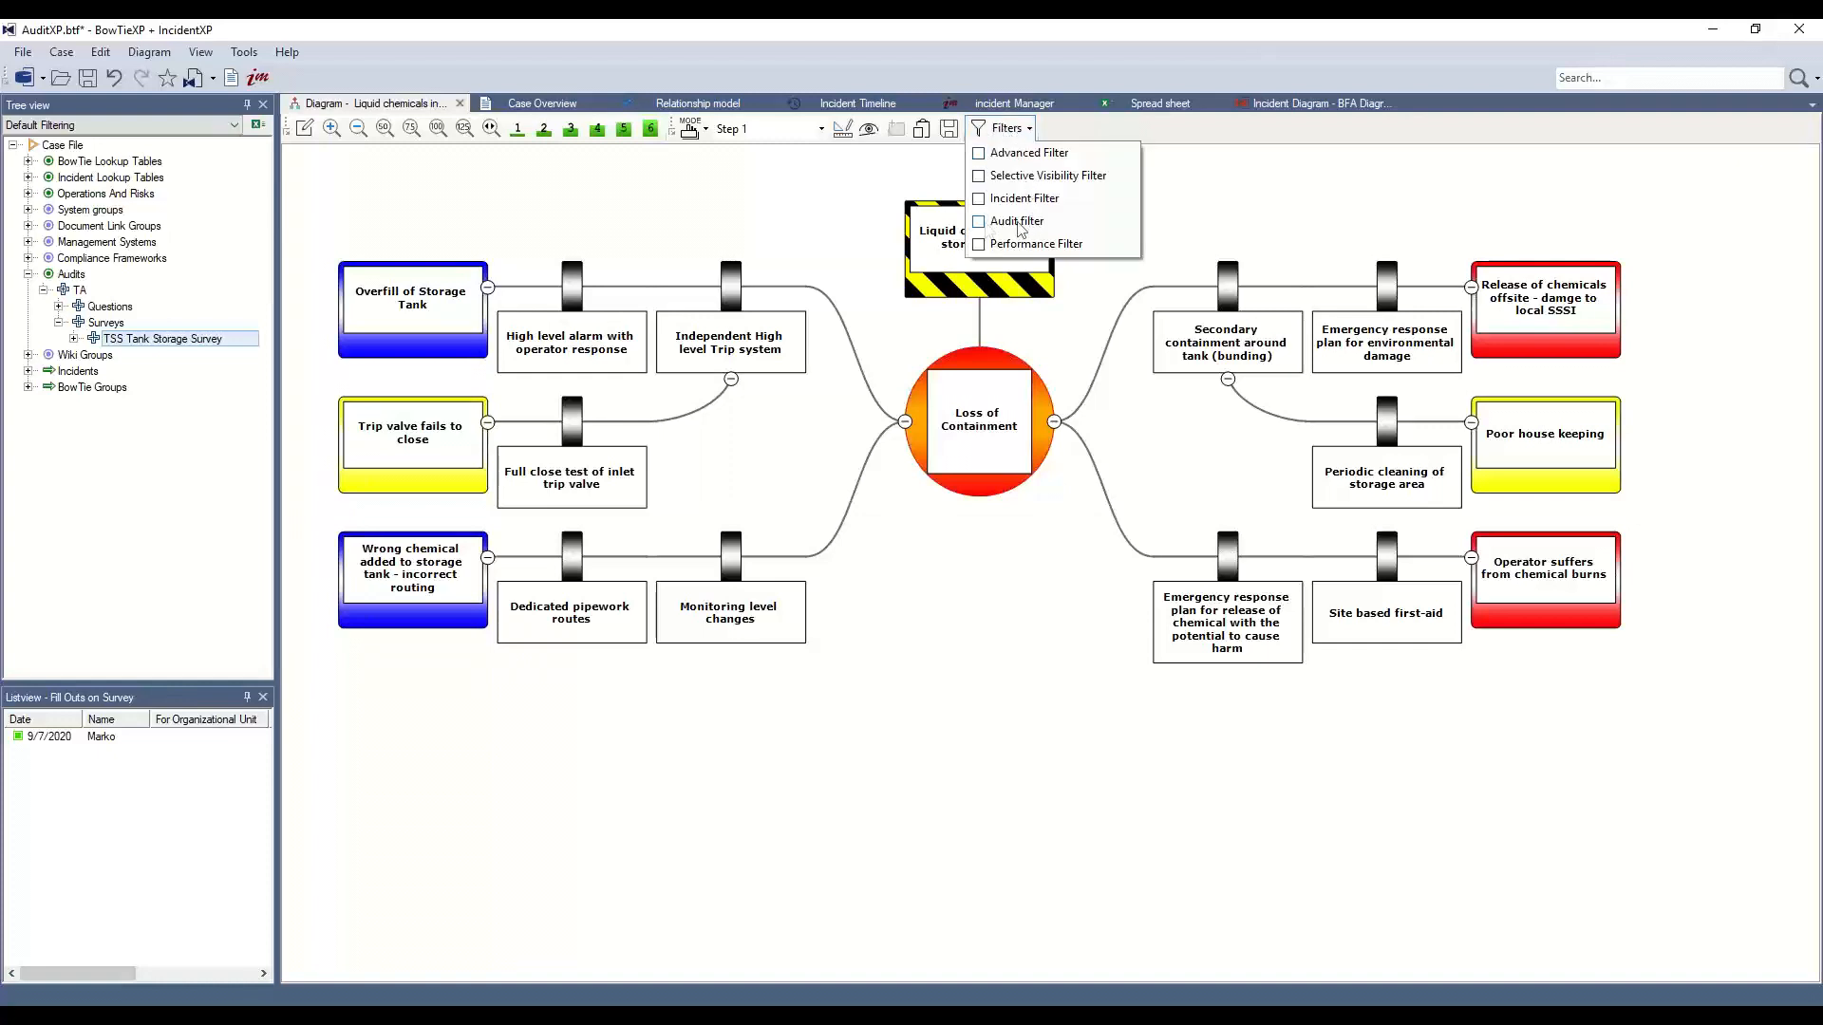
left_click(980, 224)
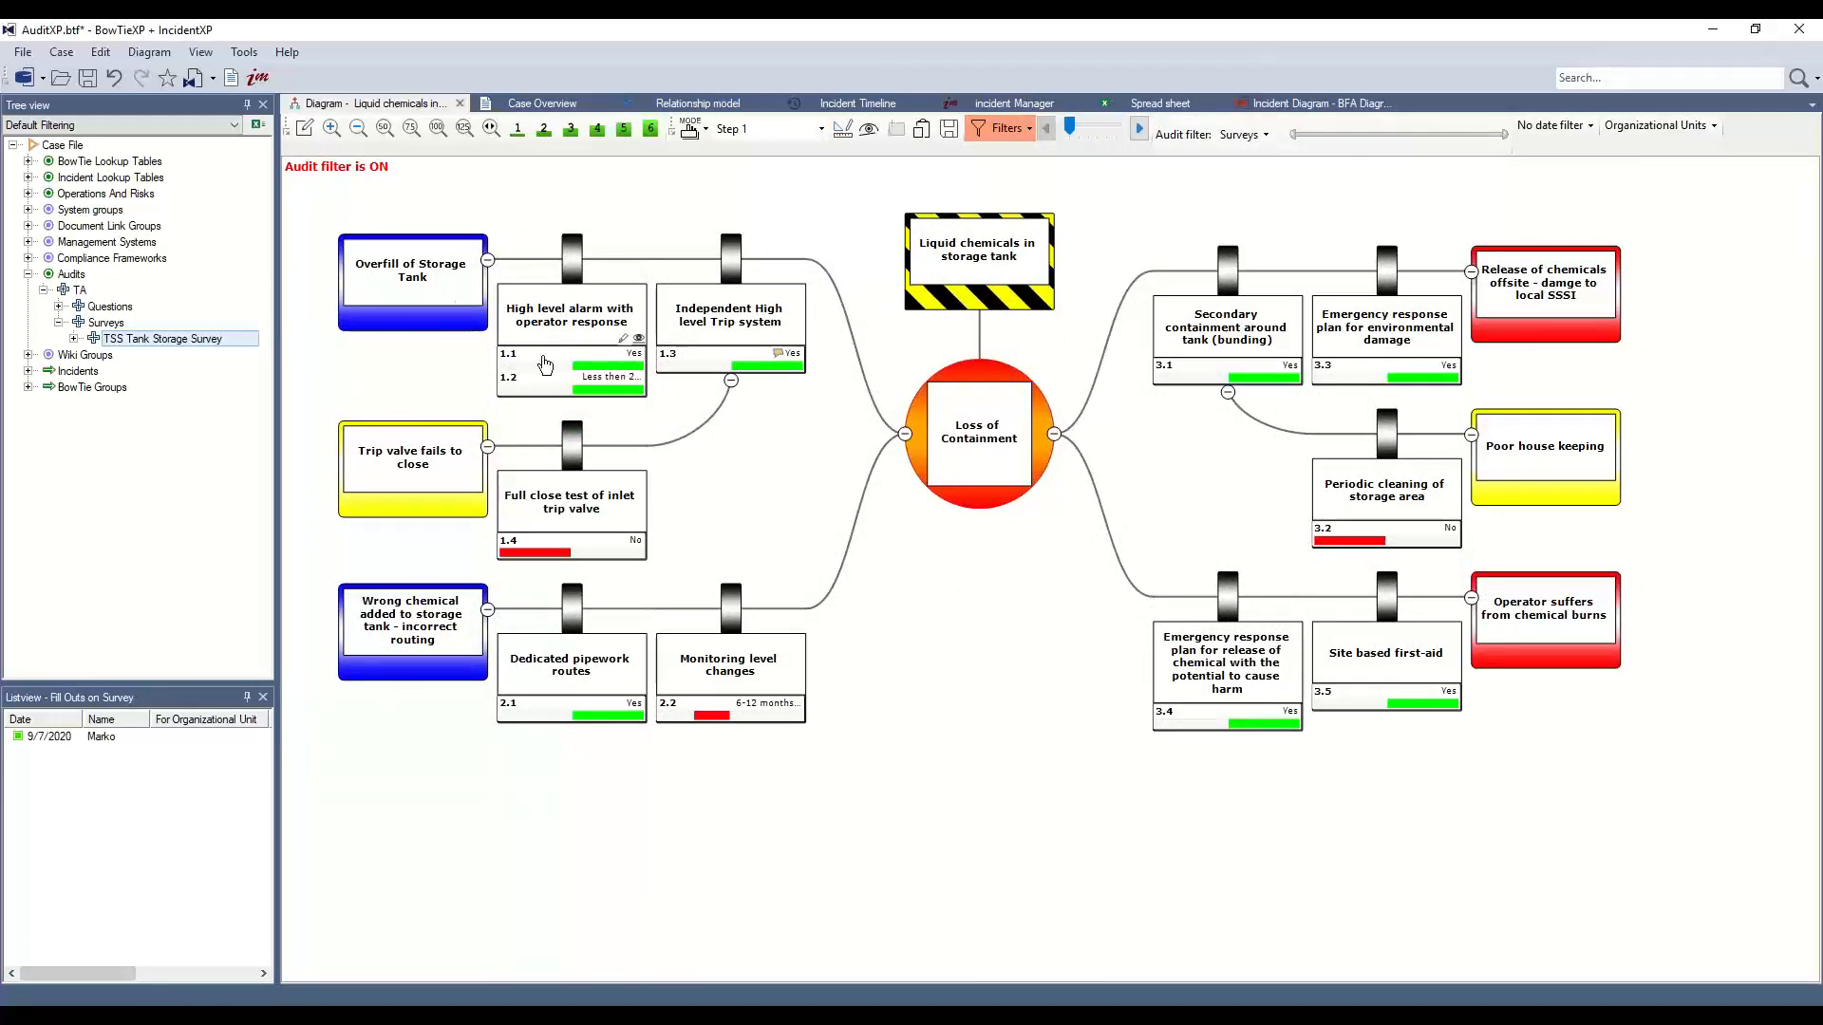
left_click(533, 552)
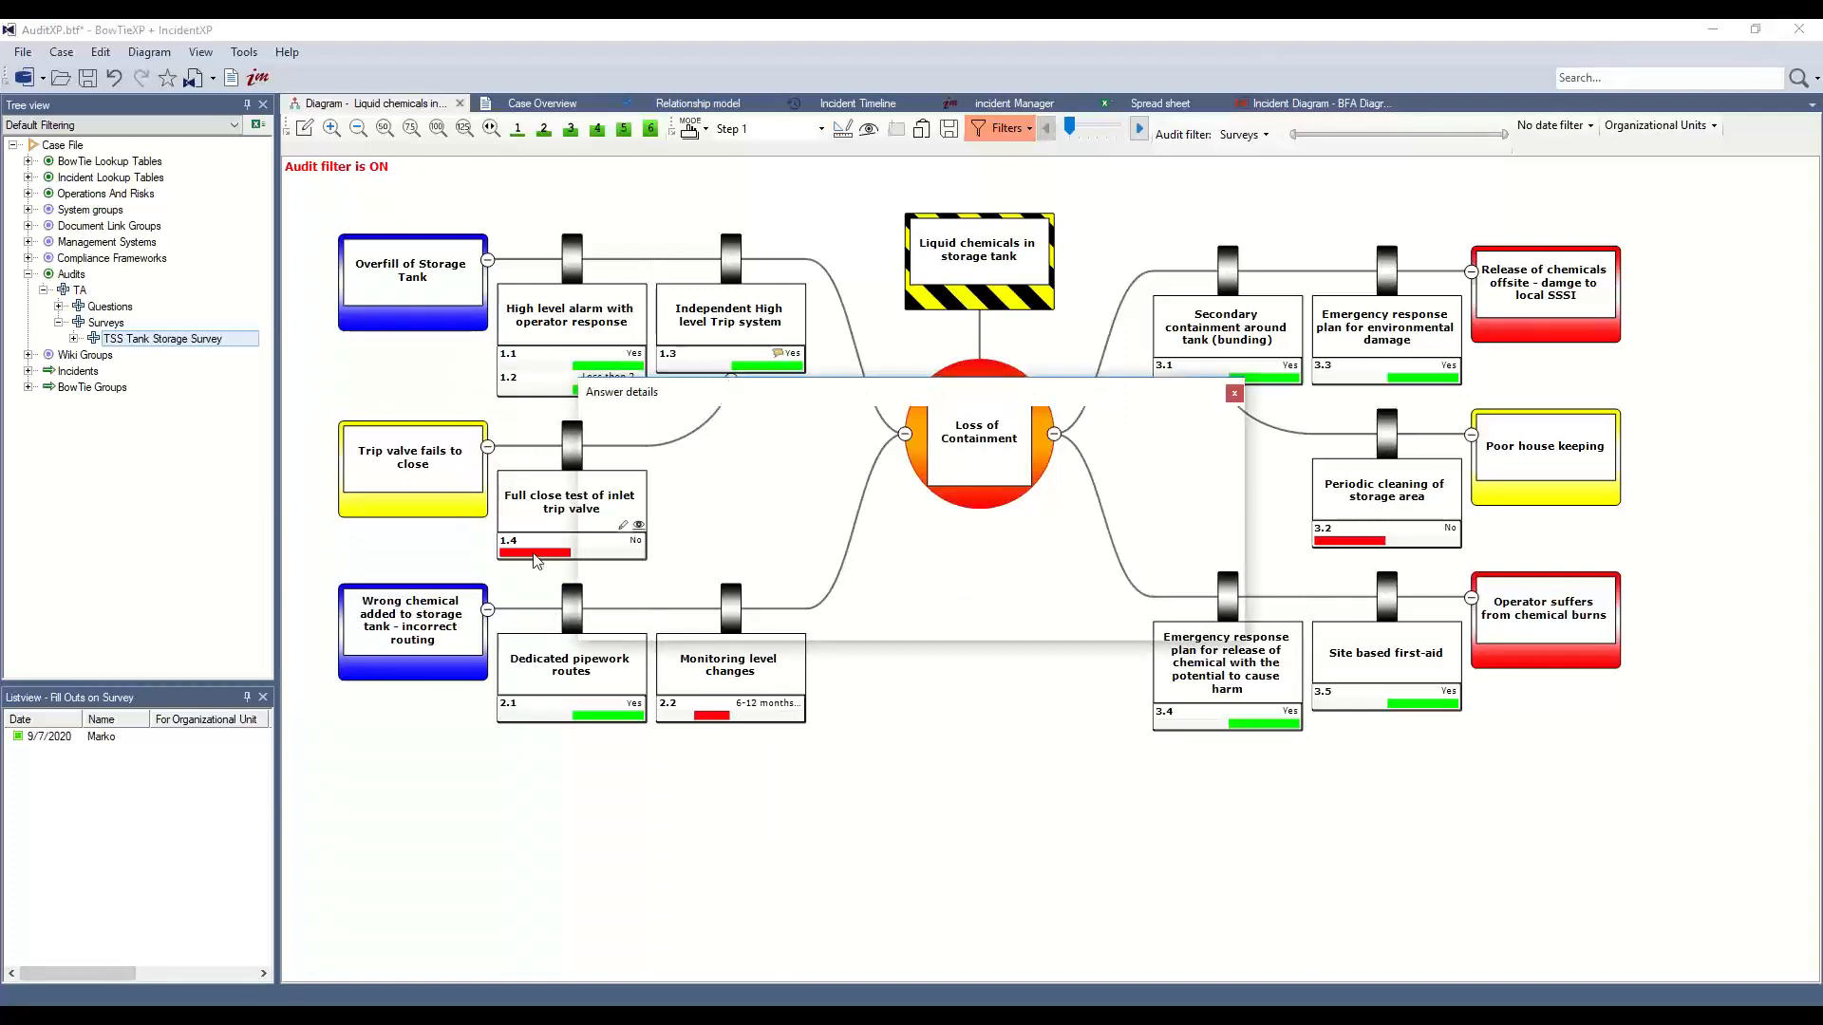
left_click_drag(737, 400, 932, 398)
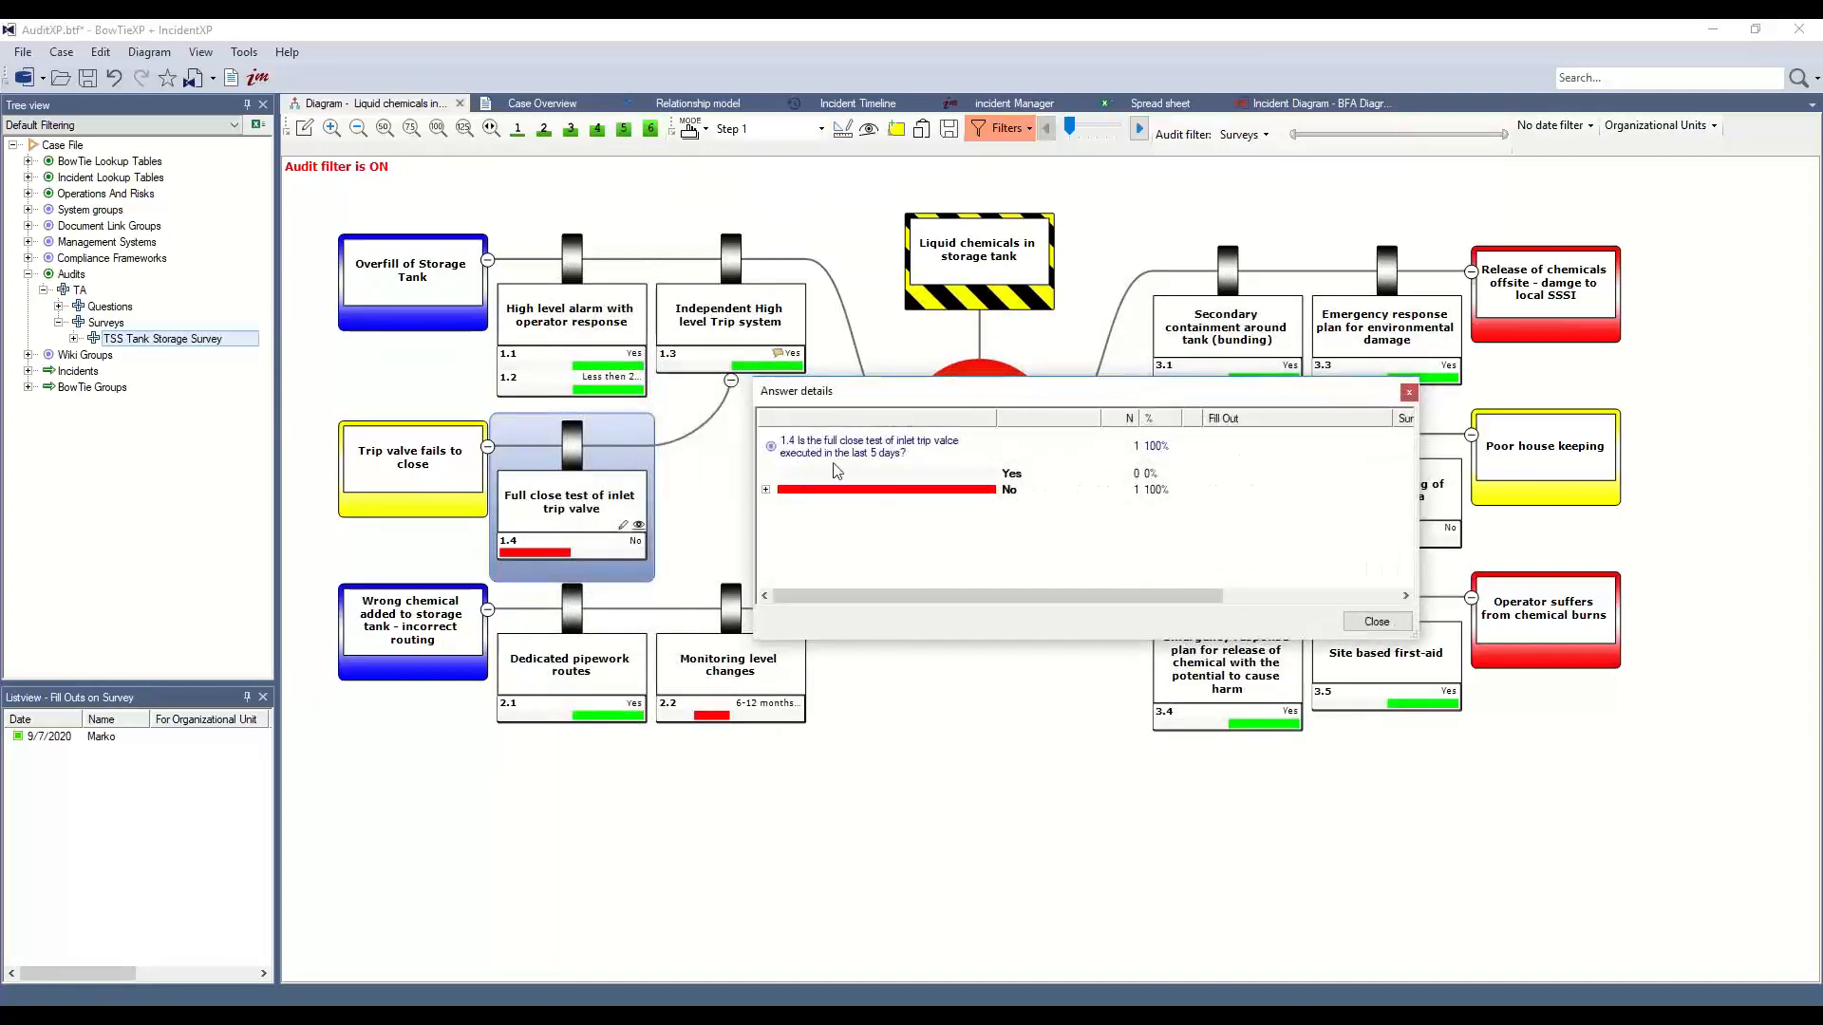
left_click(766, 490)
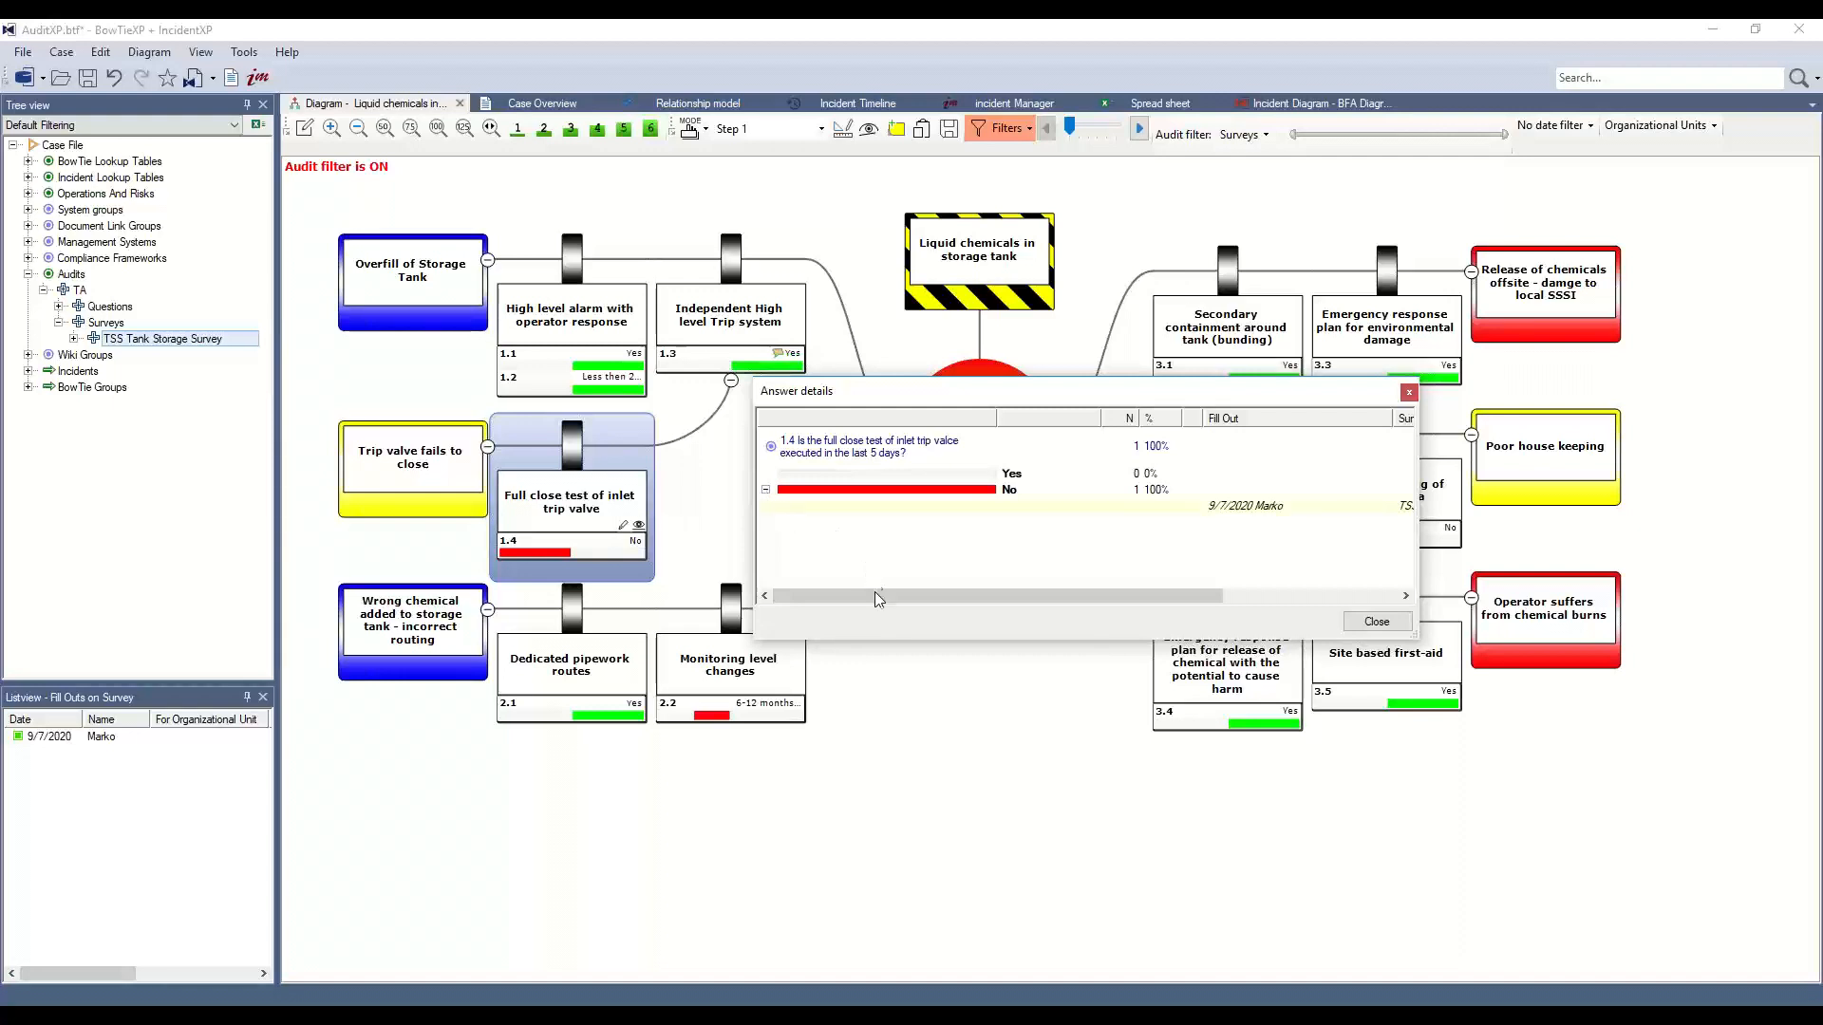
left_click_drag(874, 596, 1086, 610)
left_click(997, 506)
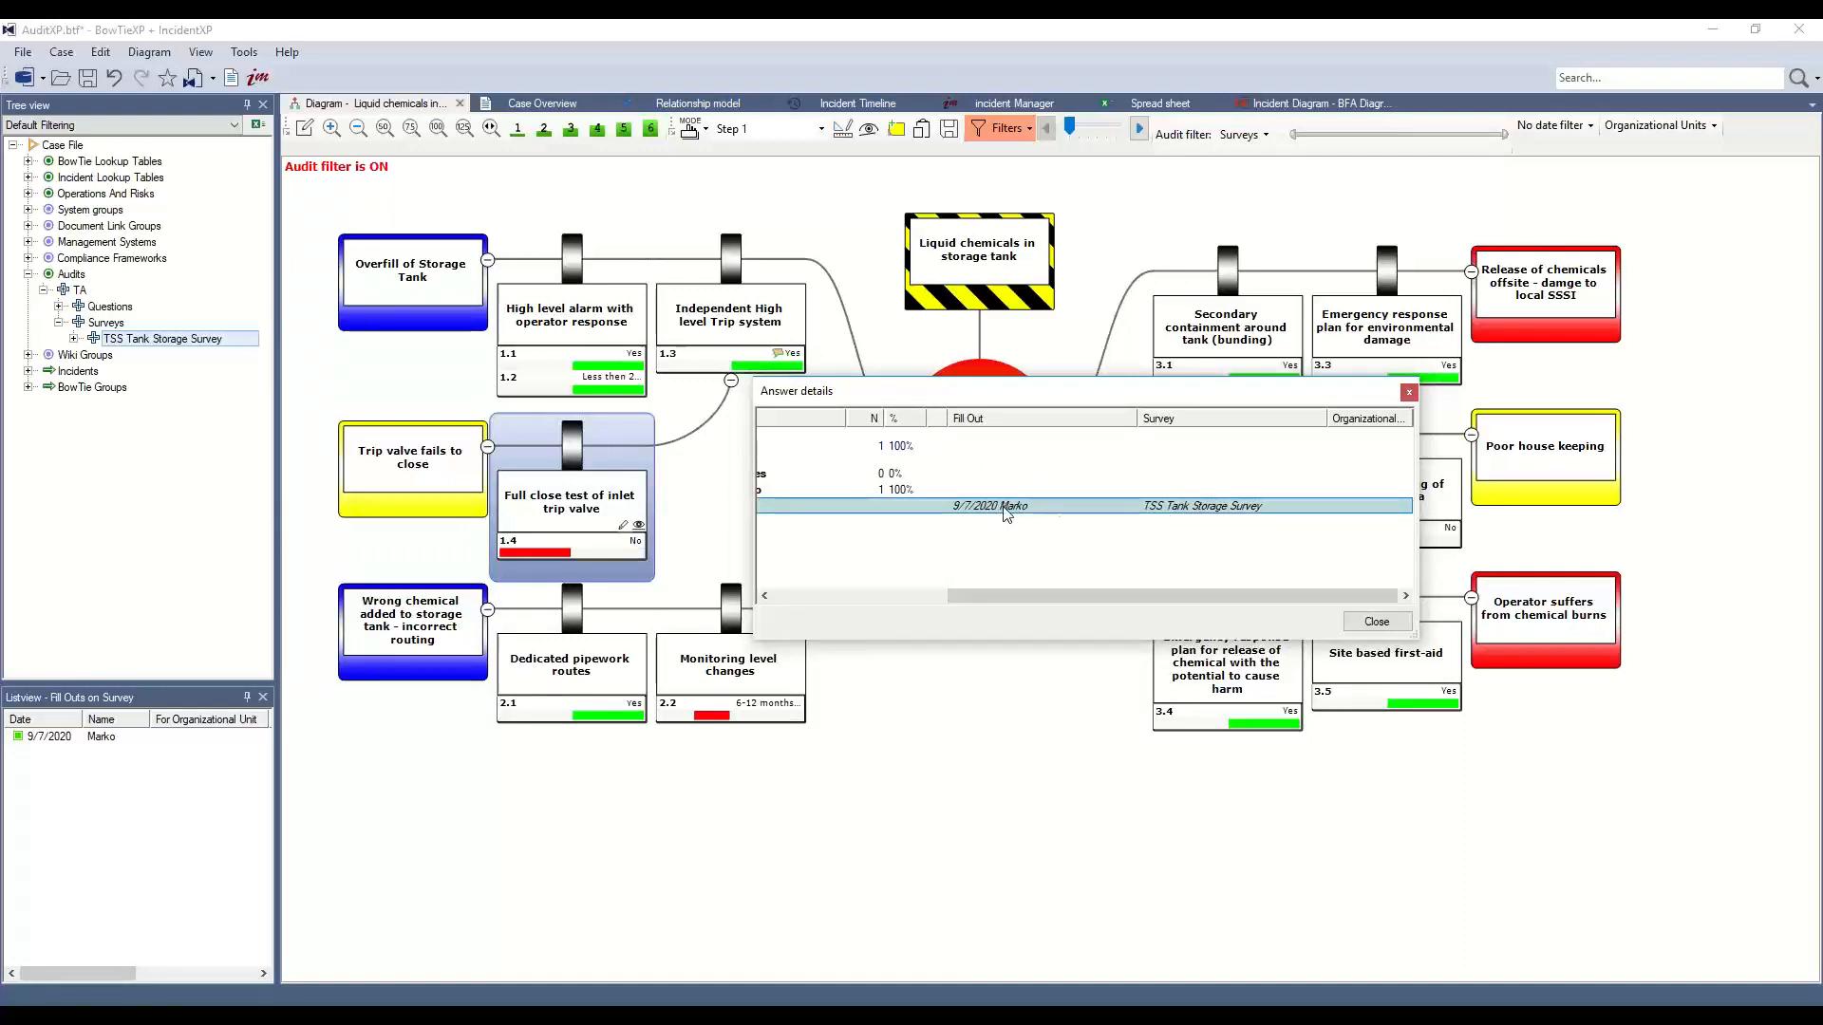
left_click_drag(1035, 589, 890, 596)
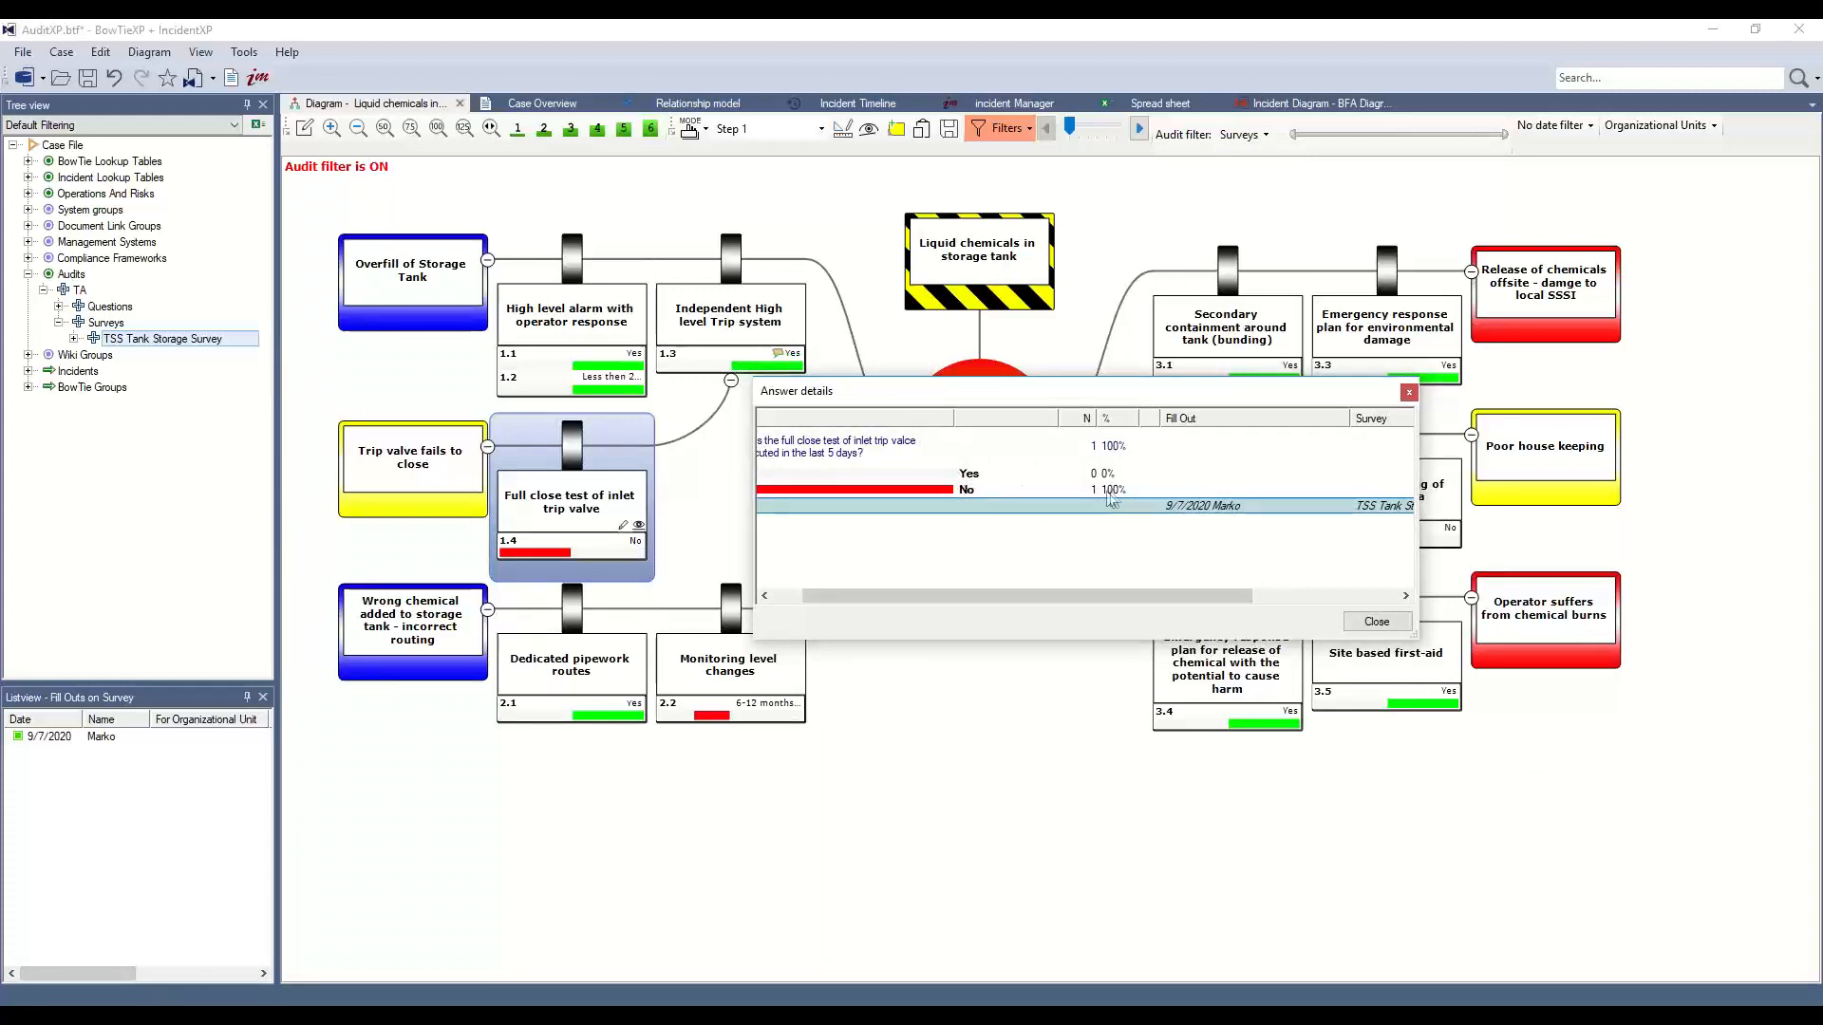
left_click(1002, 490)
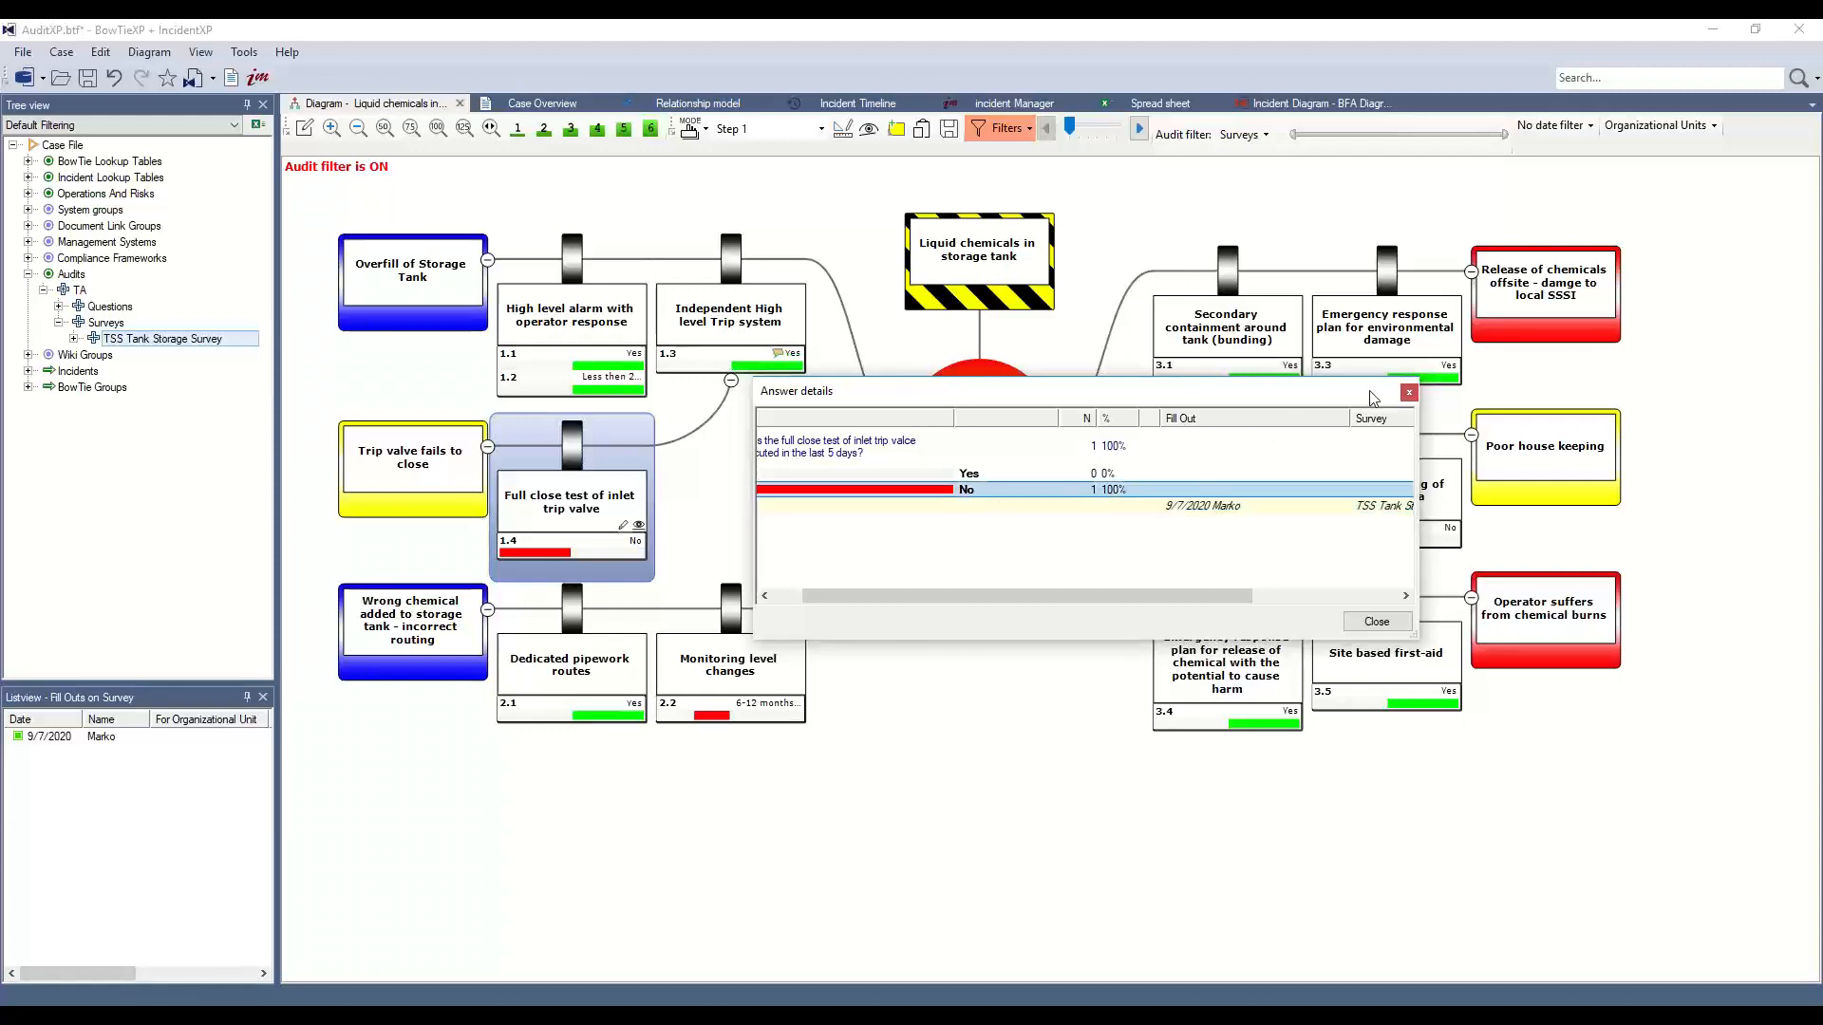
left_click(1408, 393)
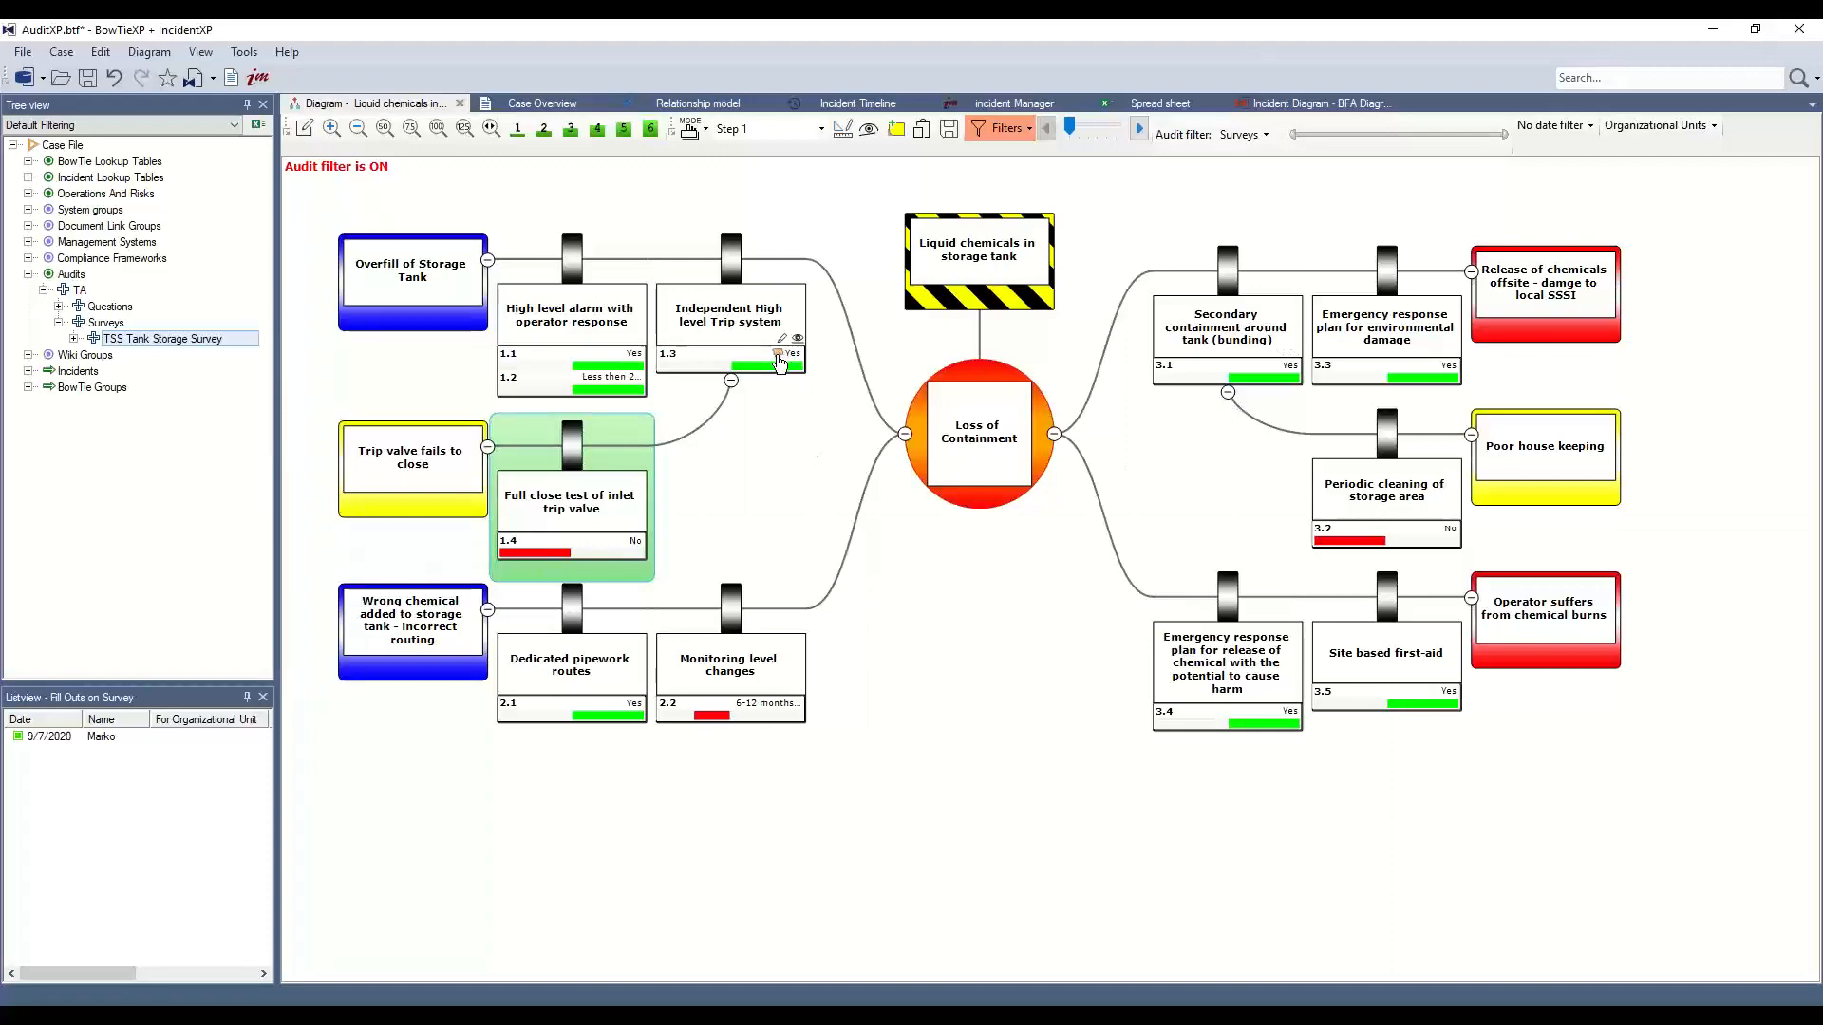
scroll(779, 362, "up", 3)
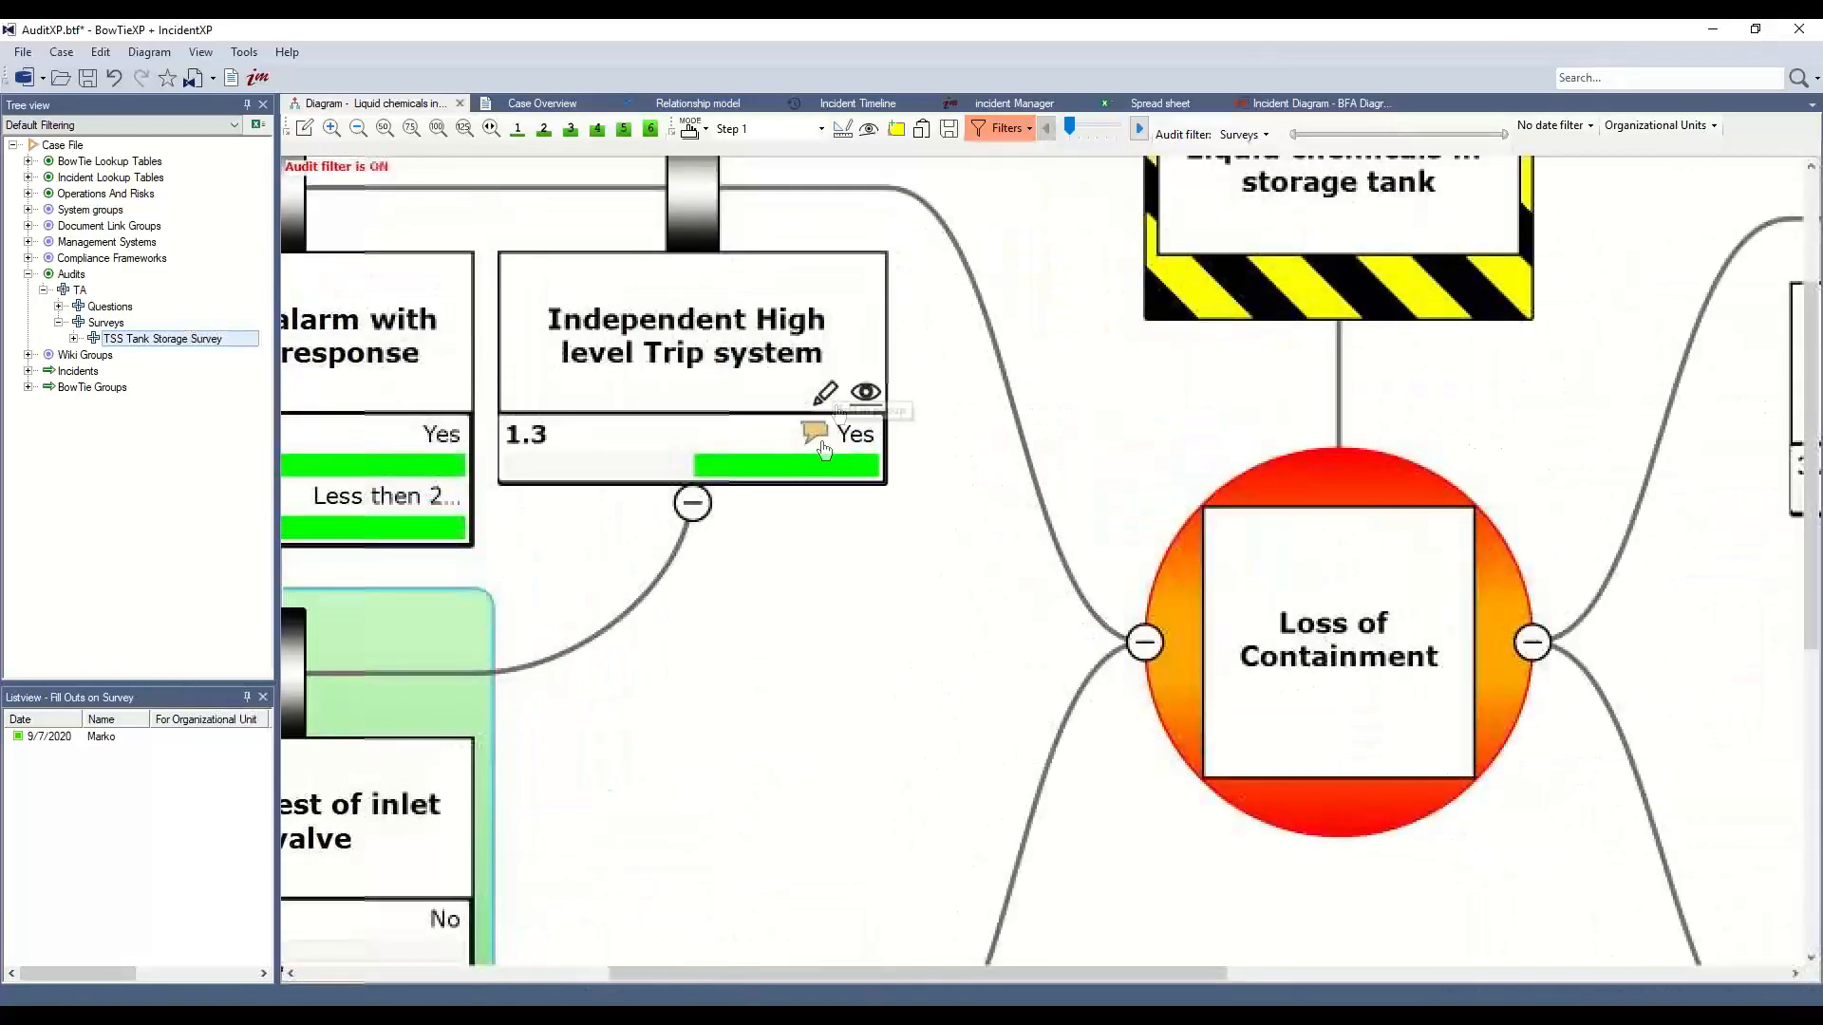
scroll(814, 433, "up", 2)
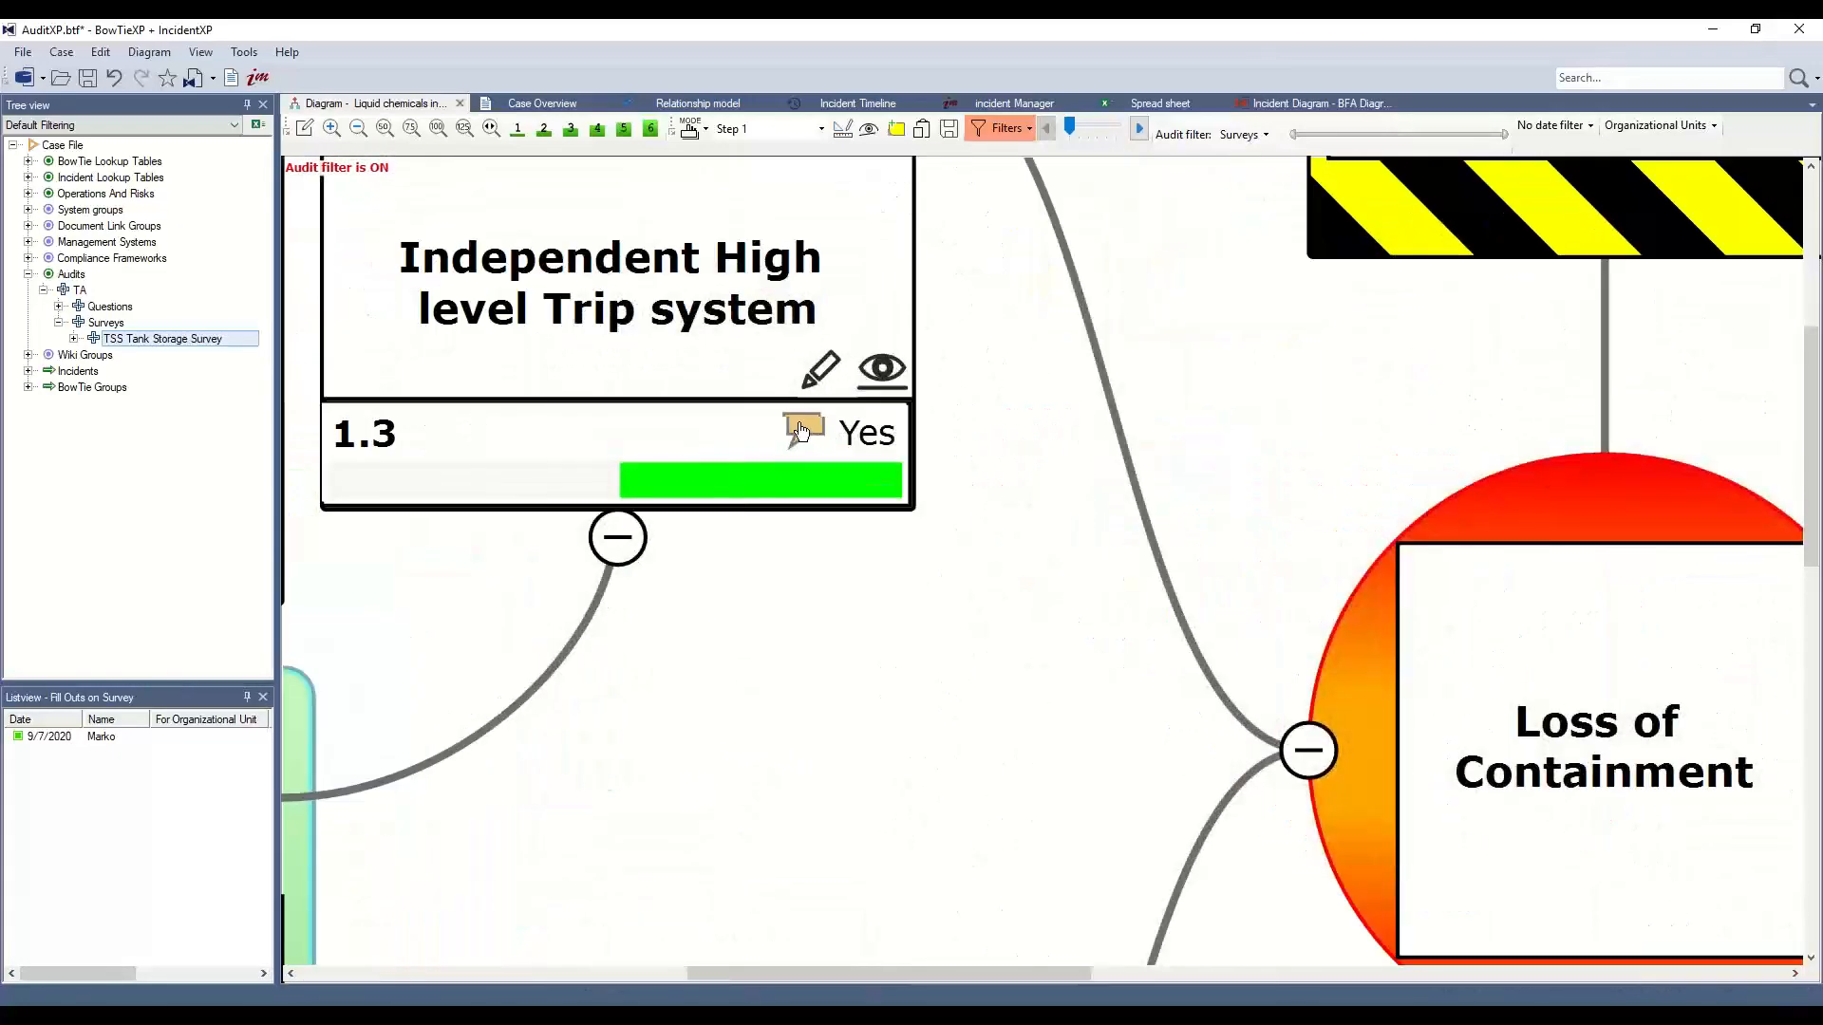
left_click(802, 432)
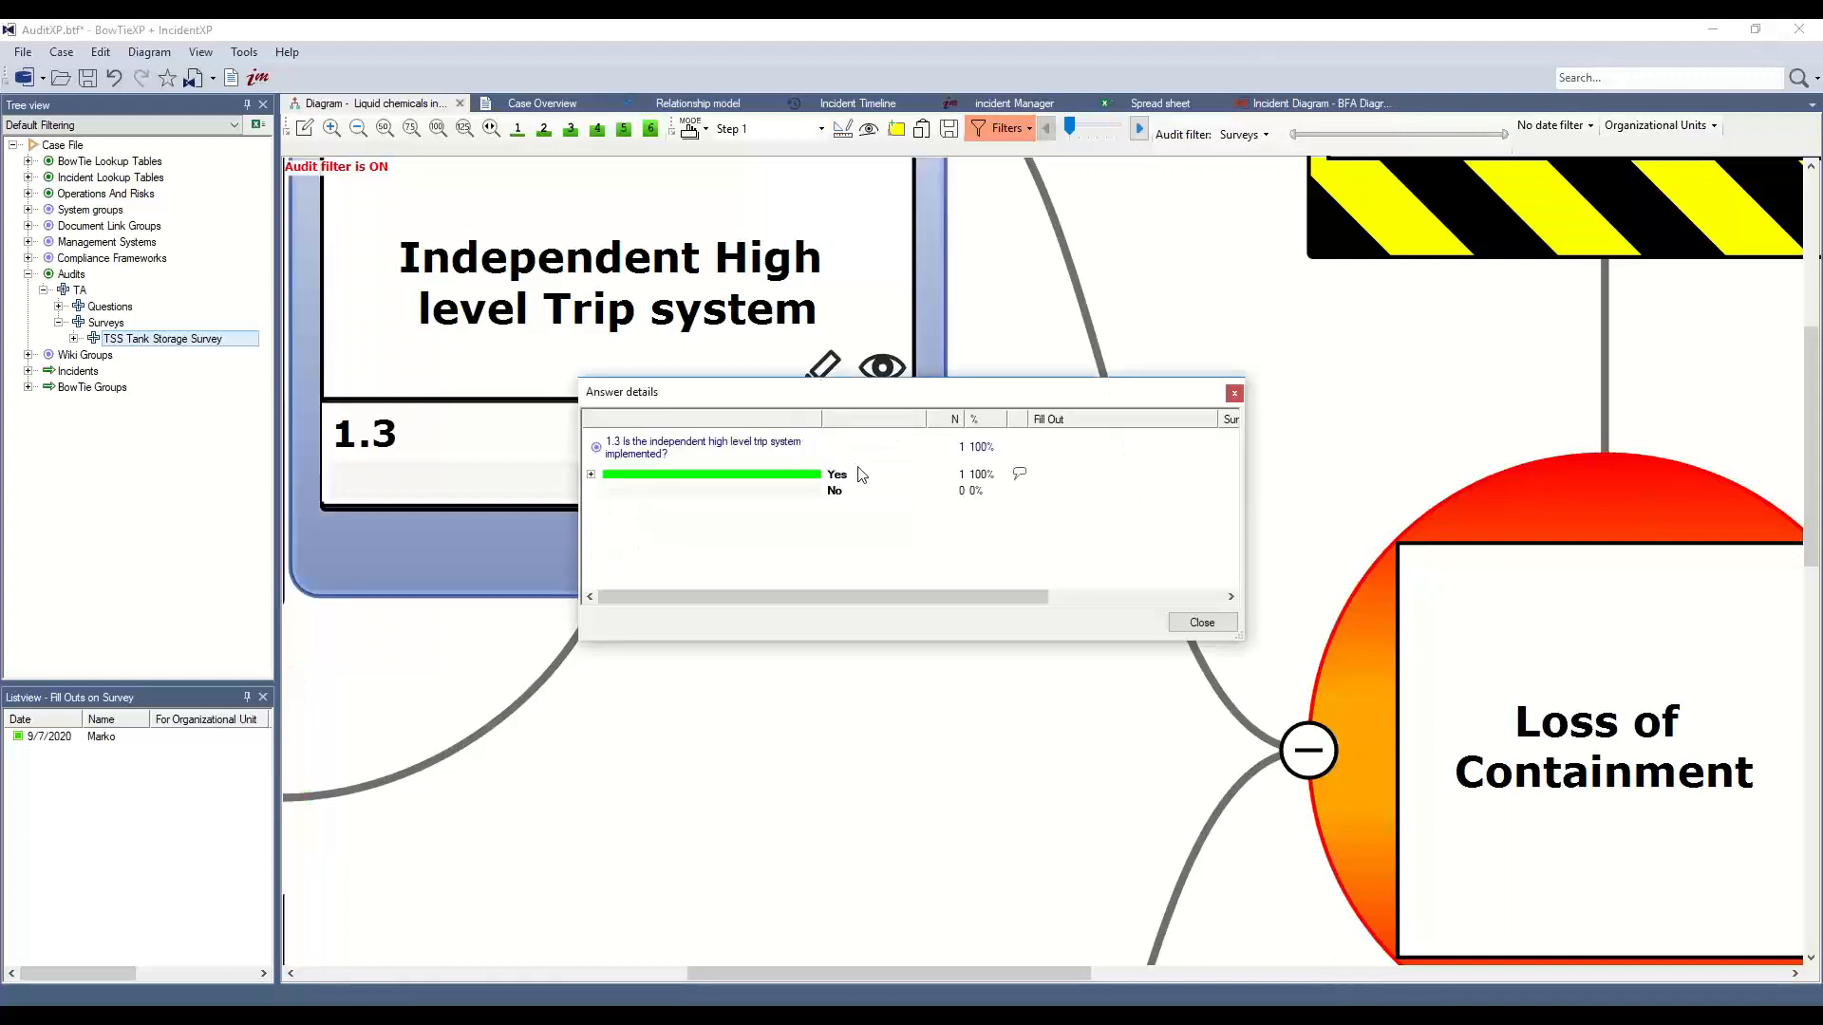
left_click(1020, 476)
left_click(592, 474)
left_click(646, 513)
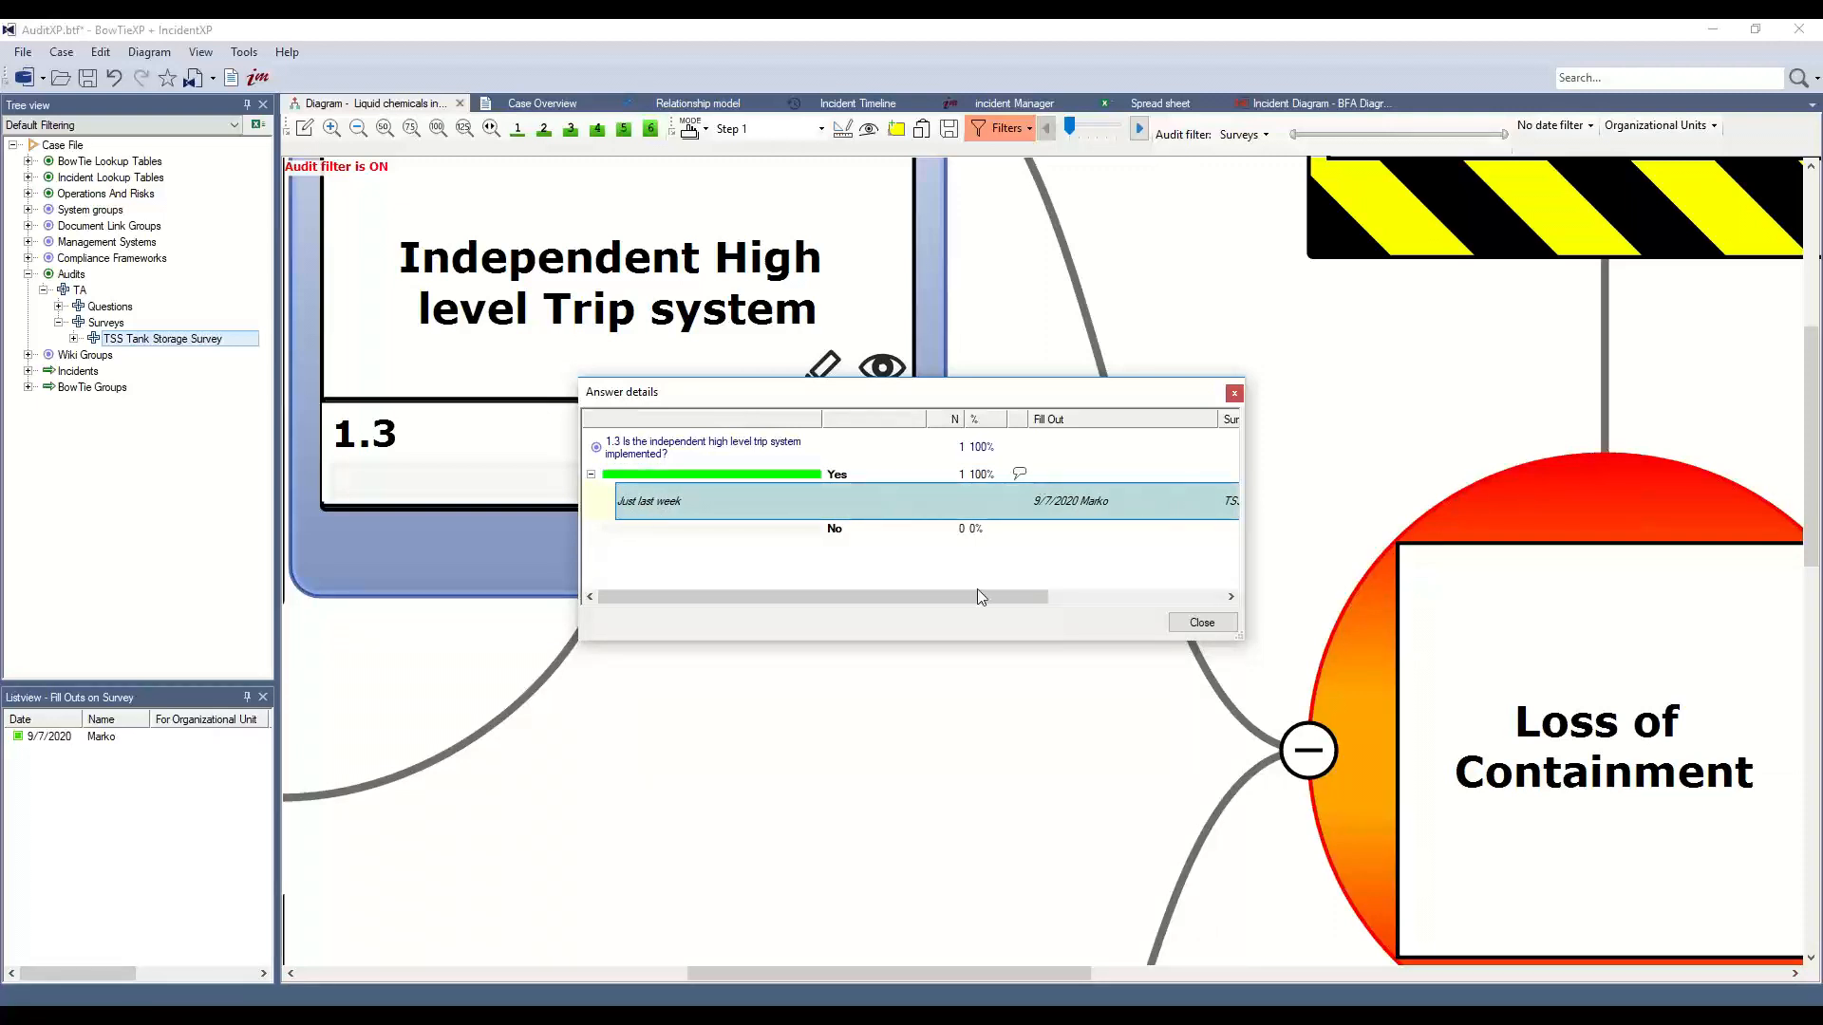
left_click_drag(957, 601, 874, 585)
left_click(1235, 393)
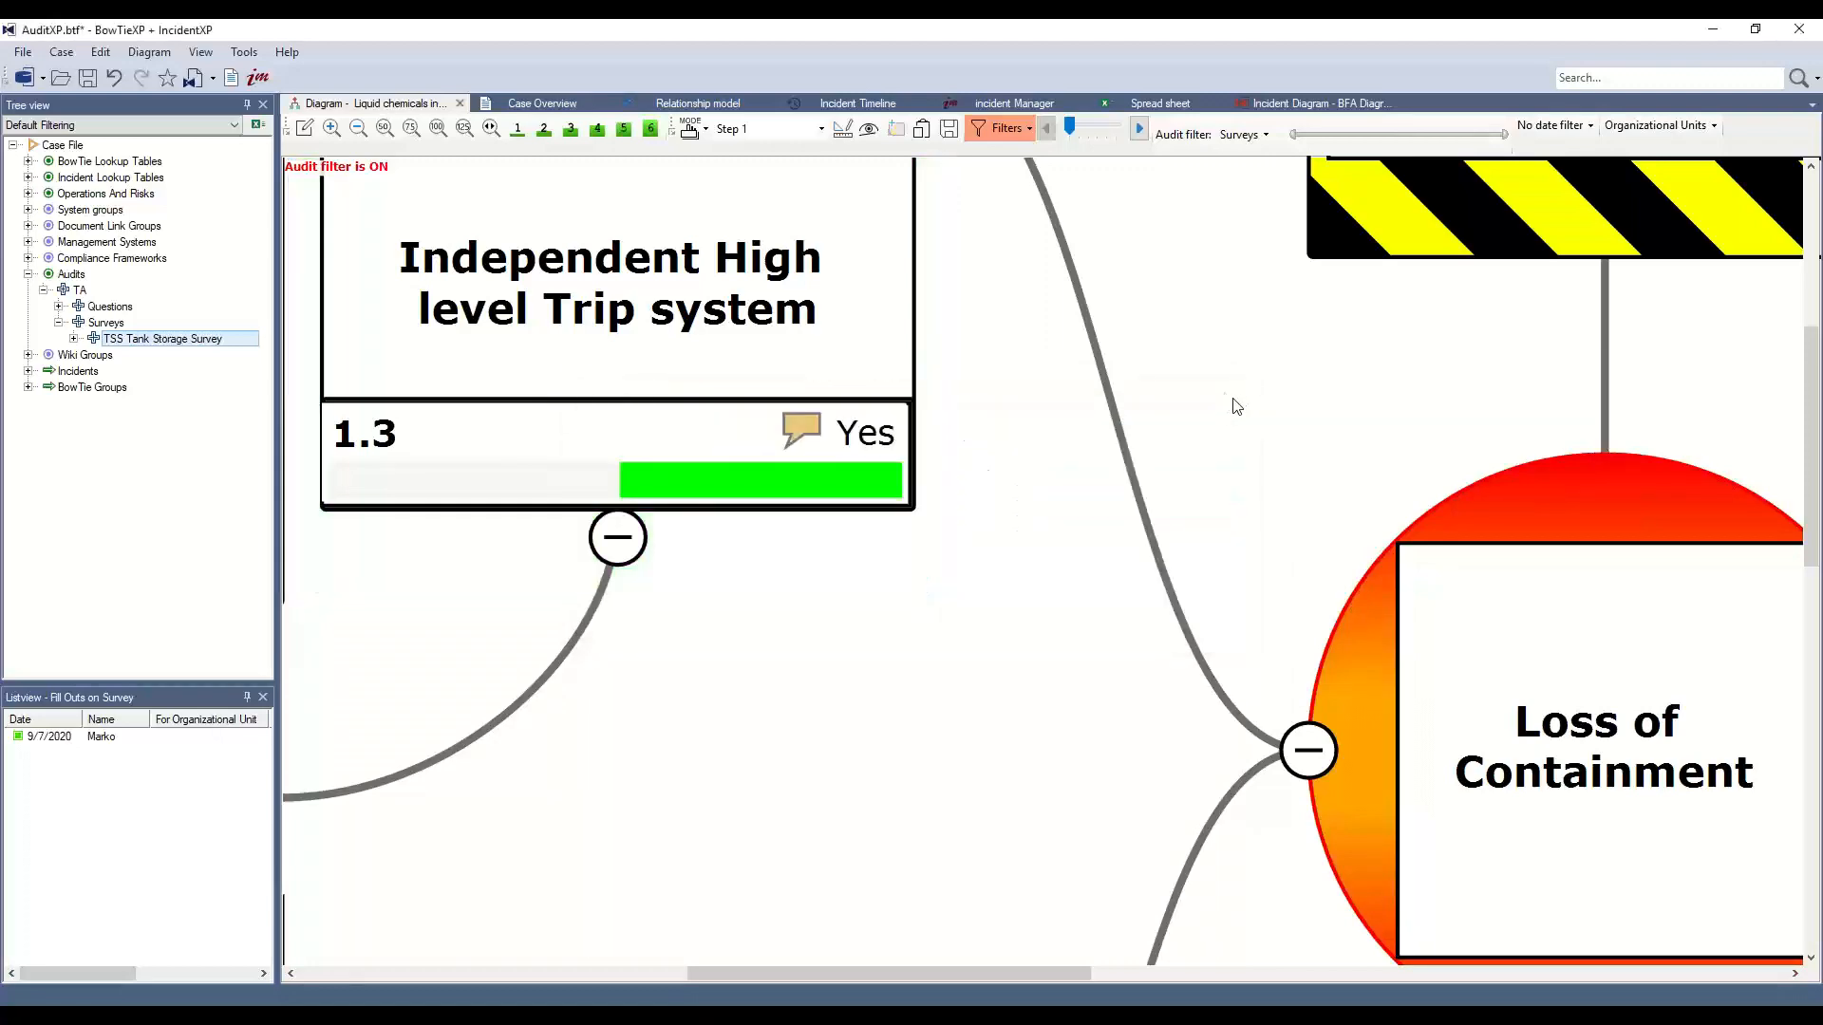
scroll(1210, 384, "down", 2)
scroll(1210, 385, "down", 3)
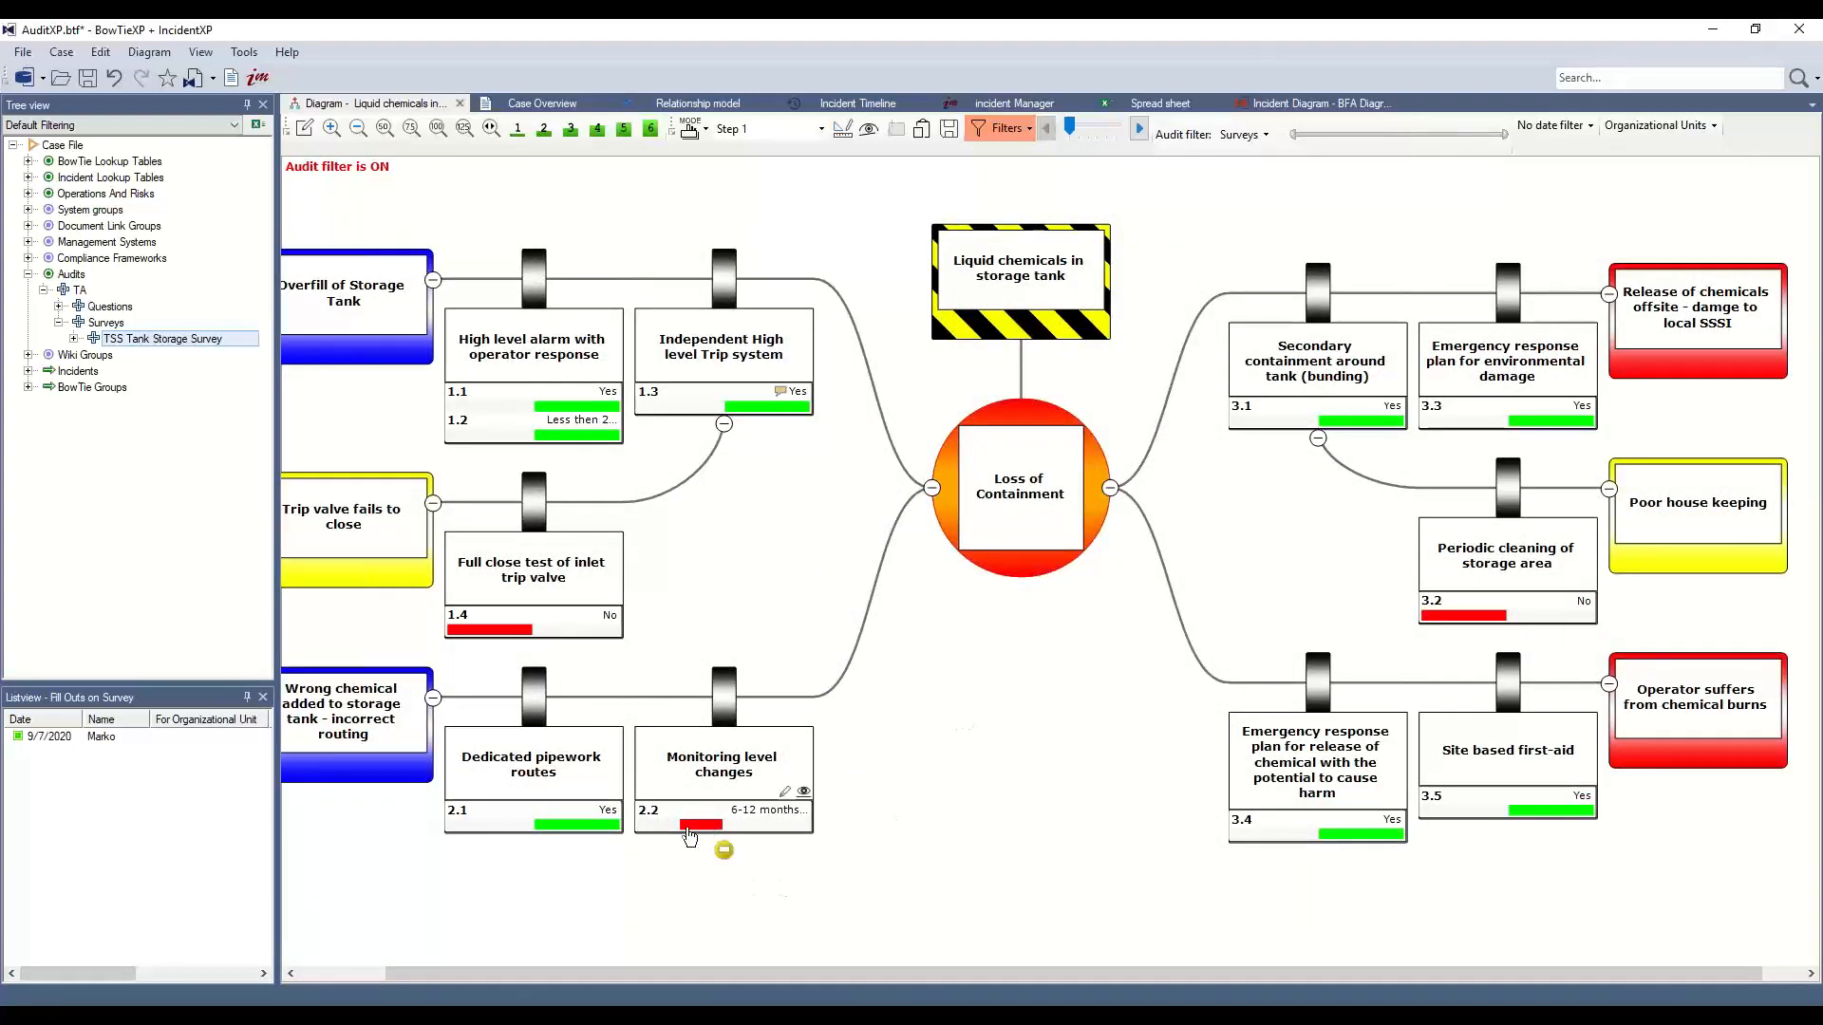
Review question 2.2's answers (6-12 months ago), then present the 'What are the next steps after AuditXP?' slide full screen
left_click(694, 830)
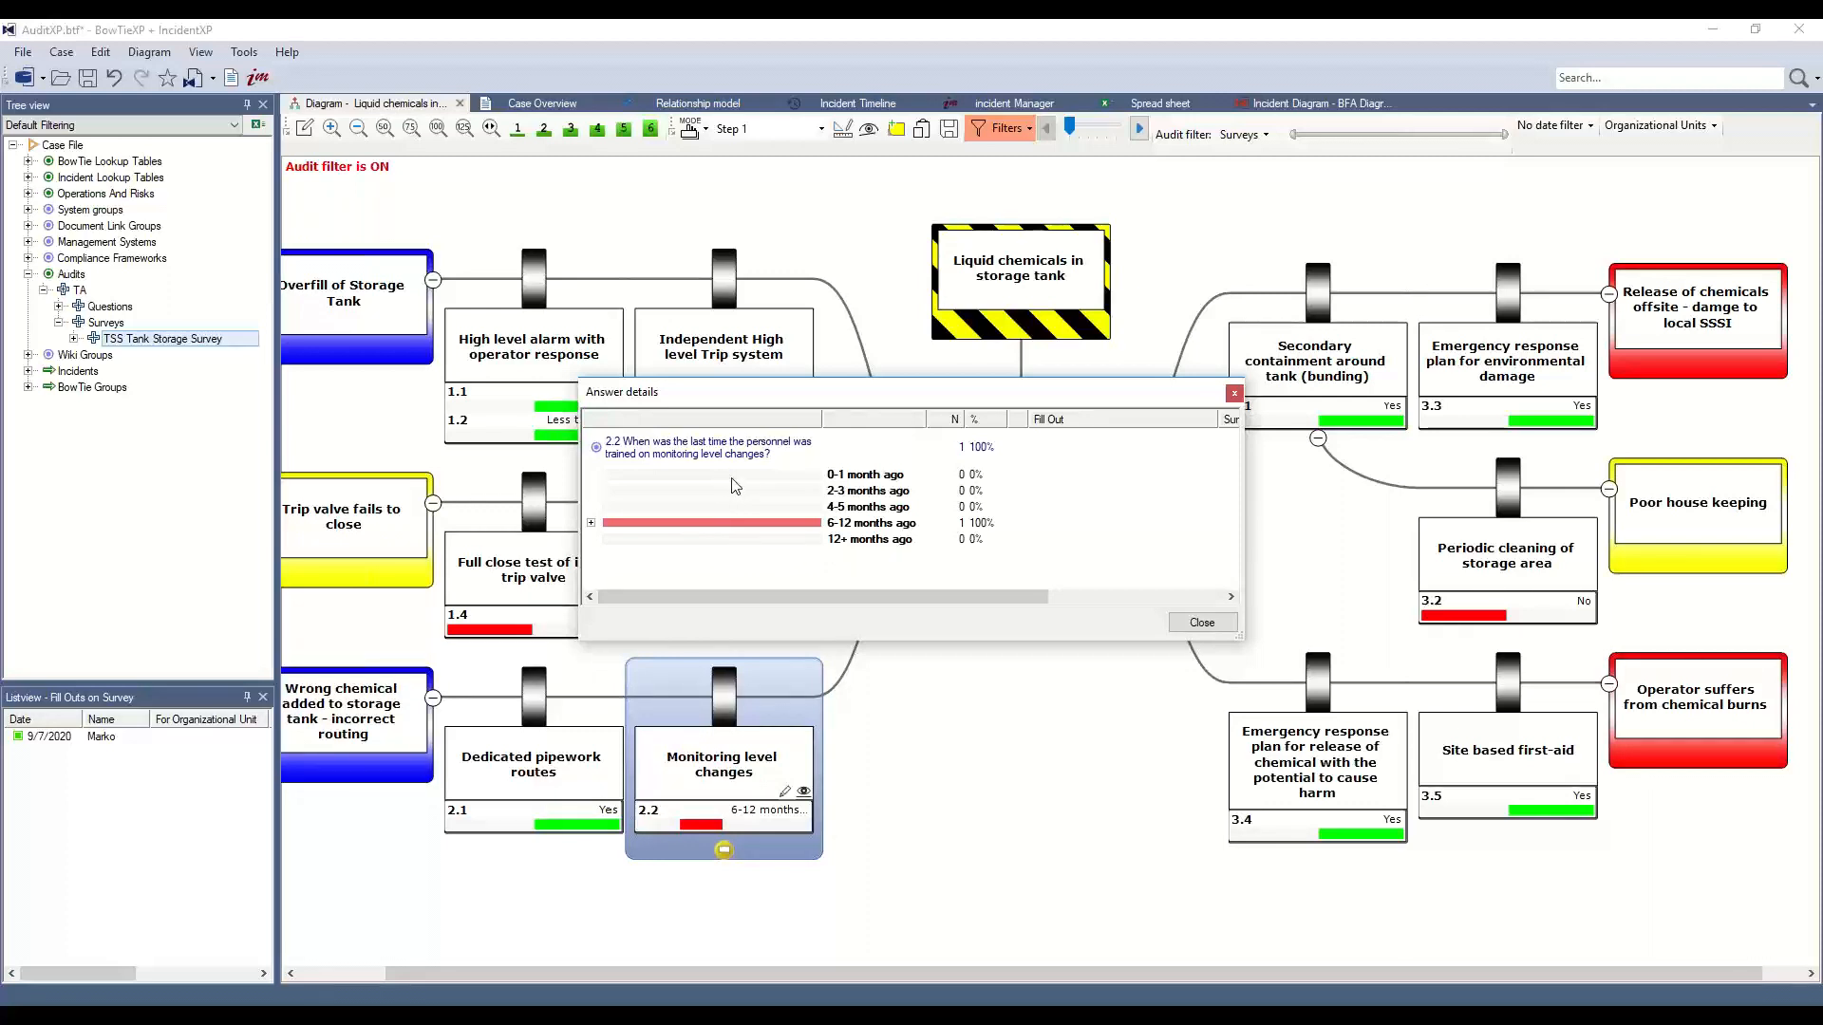
left_click(1234, 393)
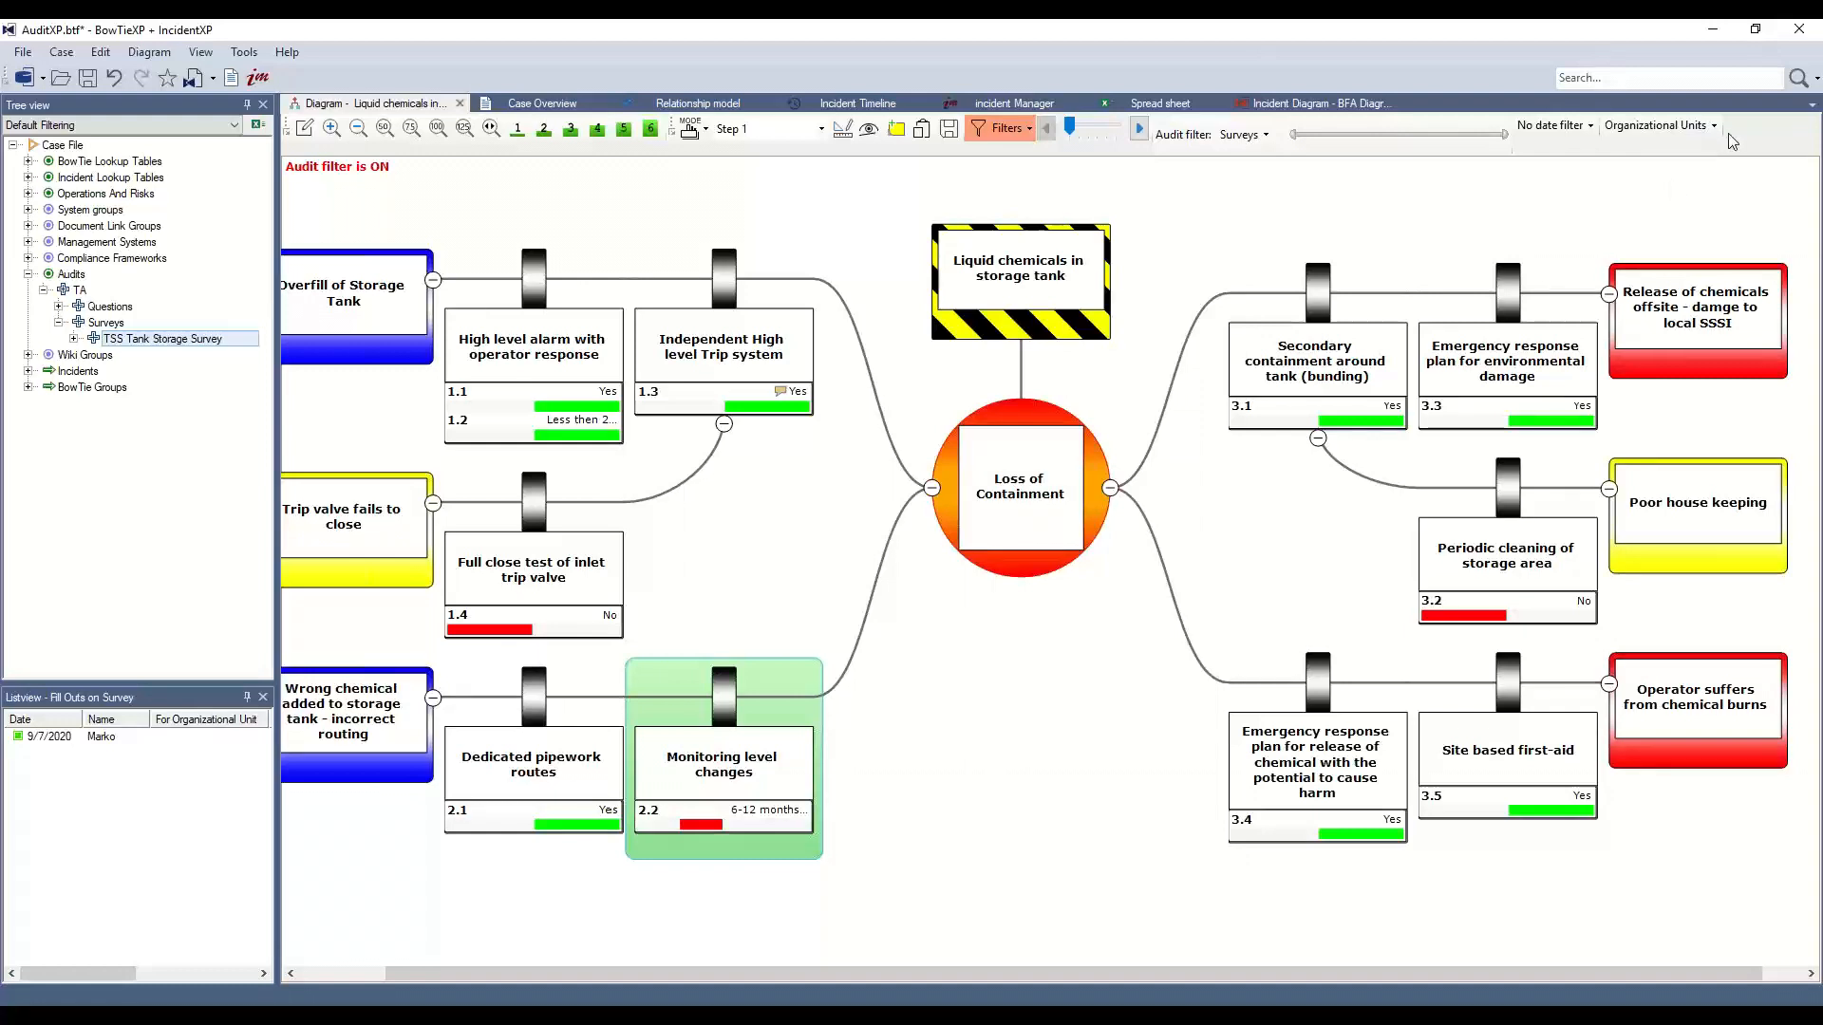
key("alt+Tab")
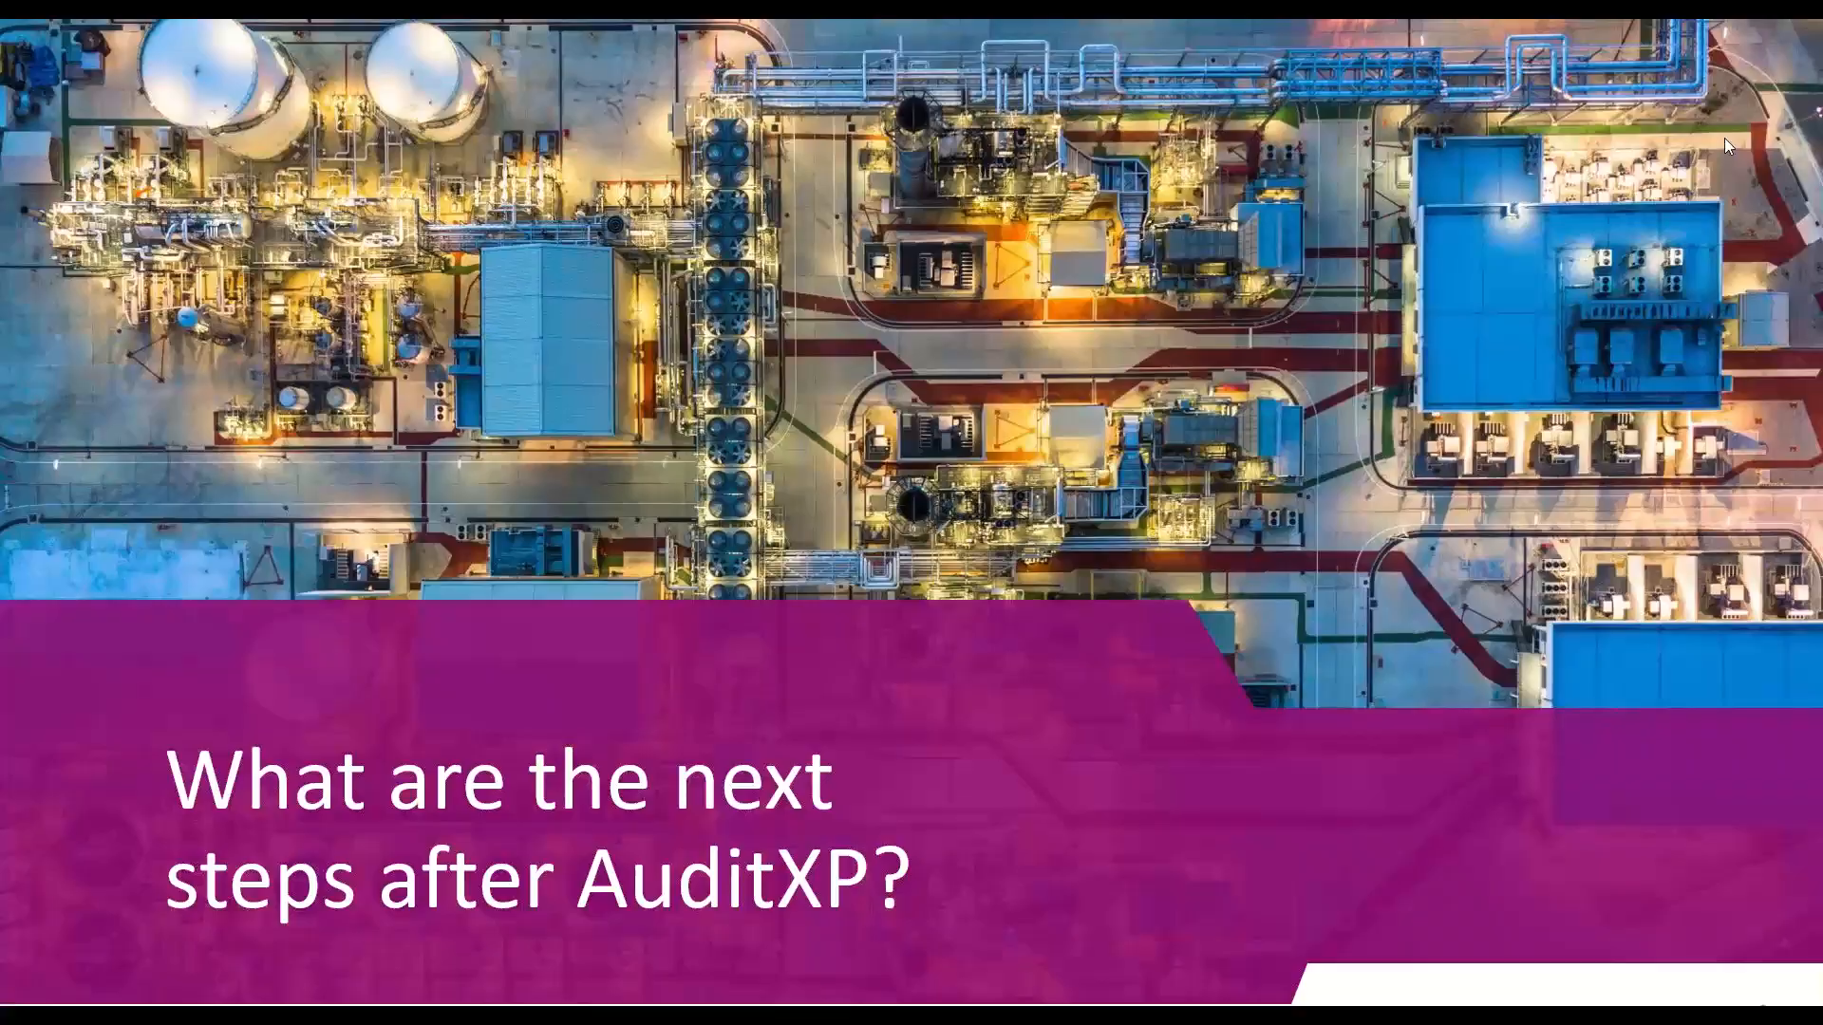
key("Escape")
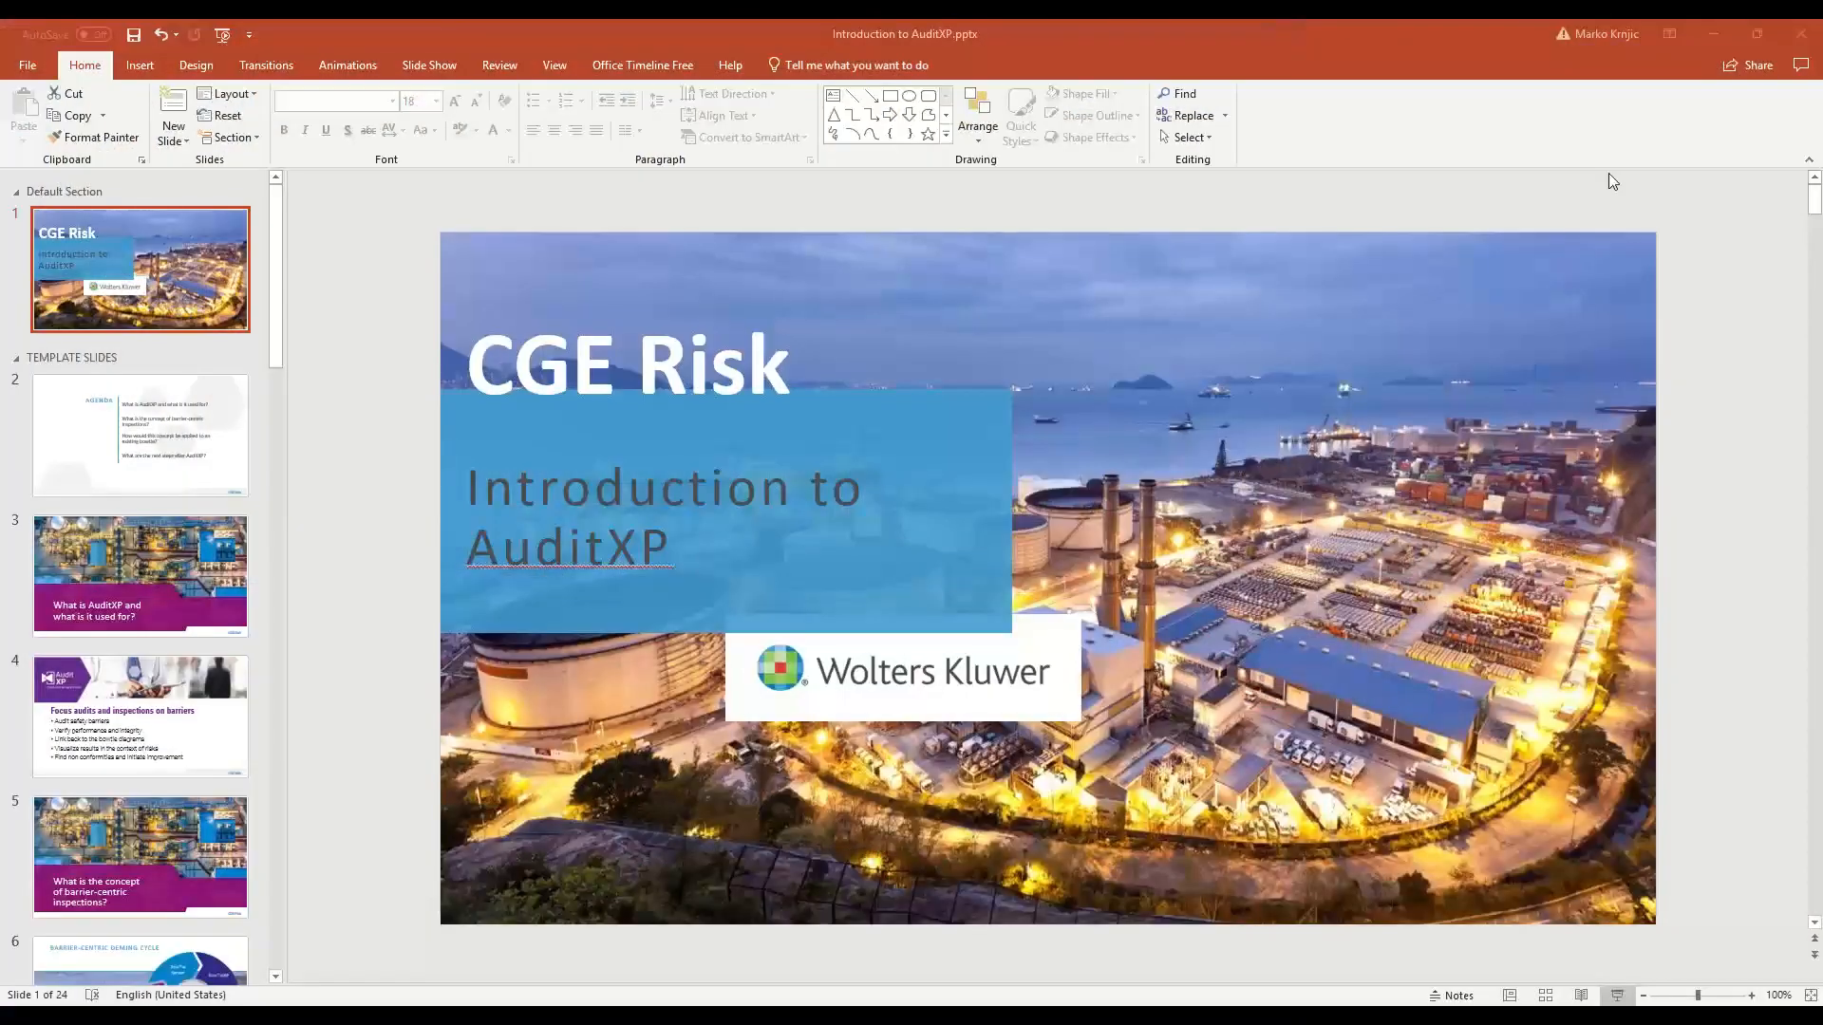
left_click(1617, 999)
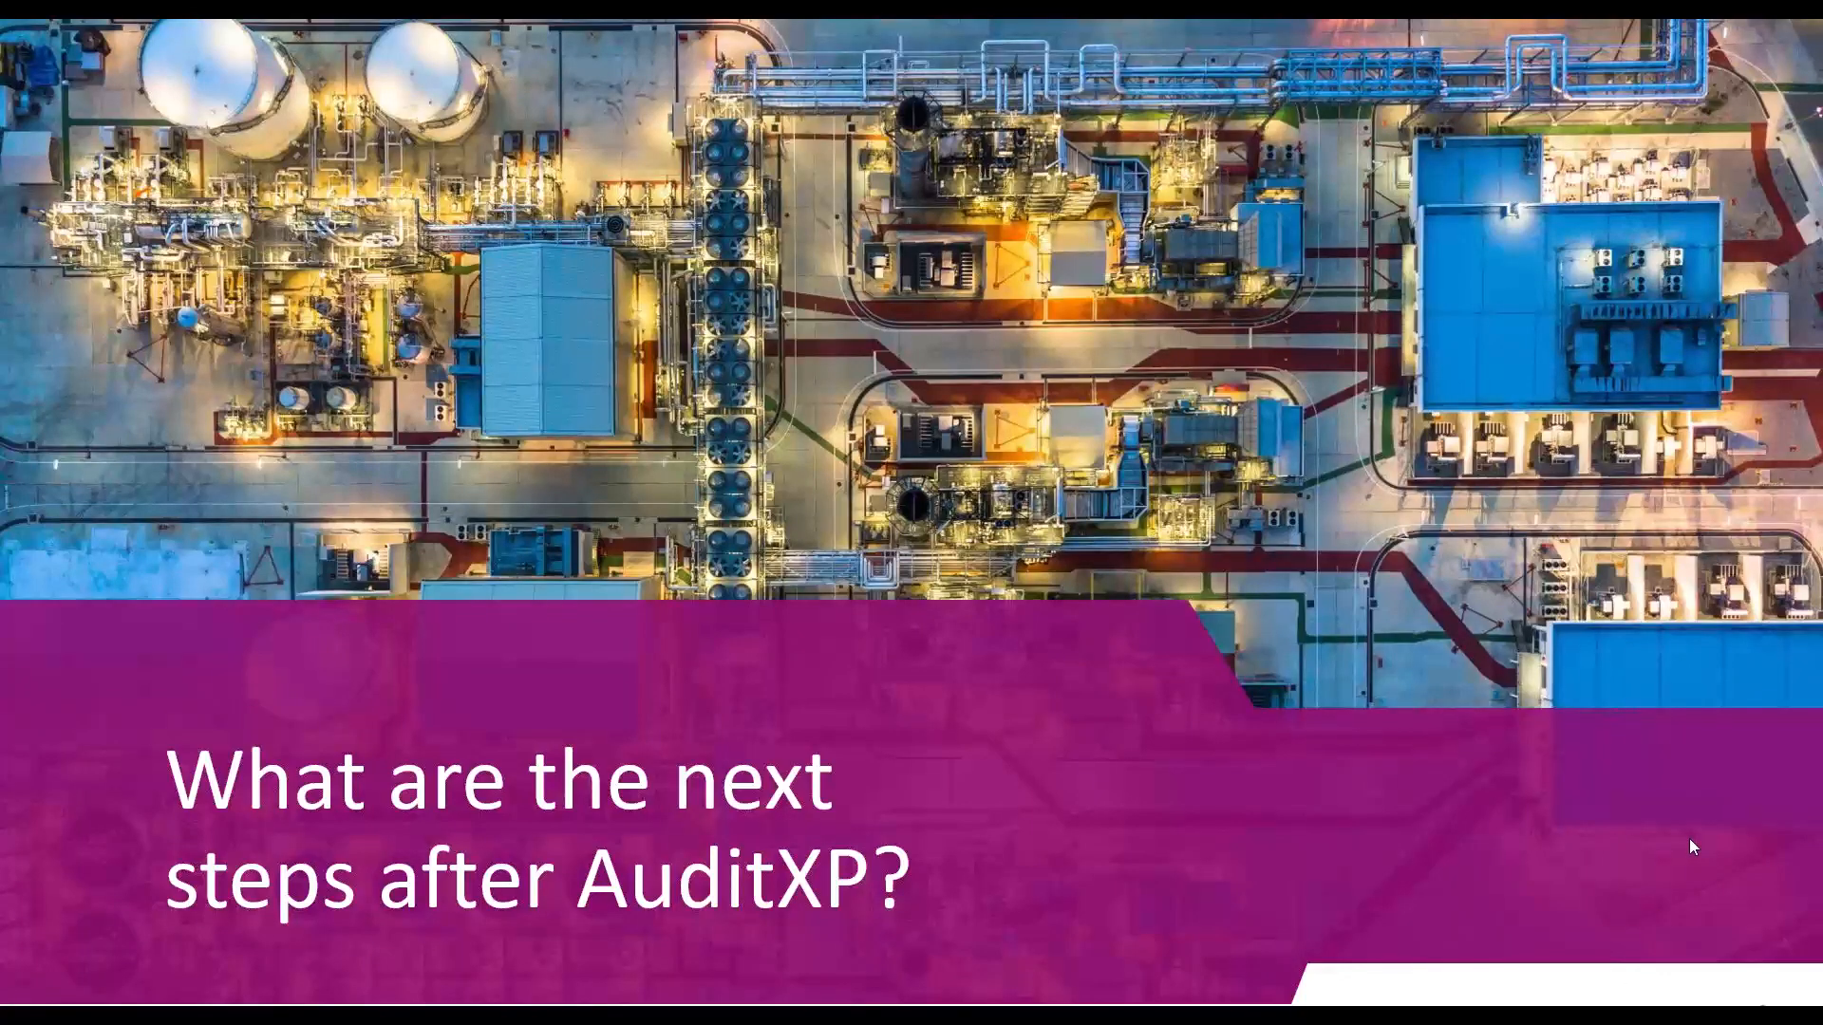